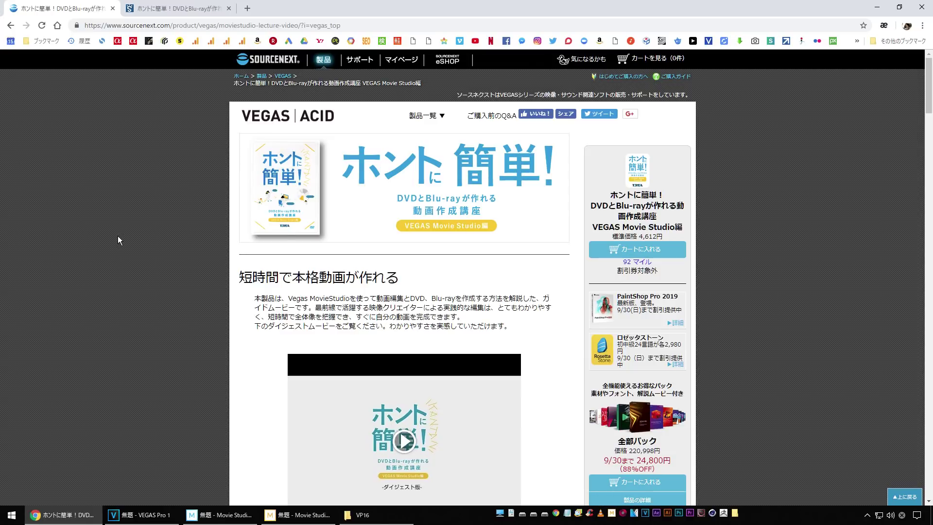
- Read the Movie Studio lecture page down to the course contents and instructor introductions
drag(929, 86, 929, 338)
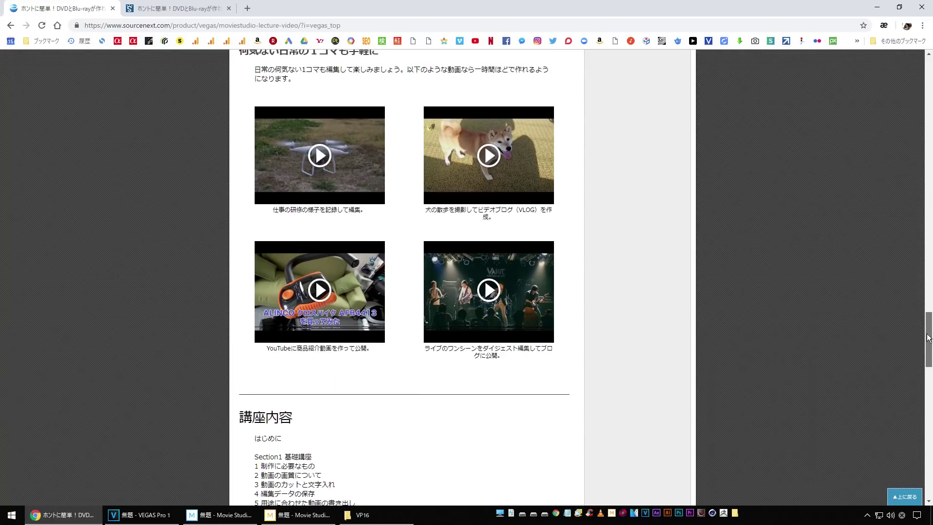
scroll(850, 271, down, 7)
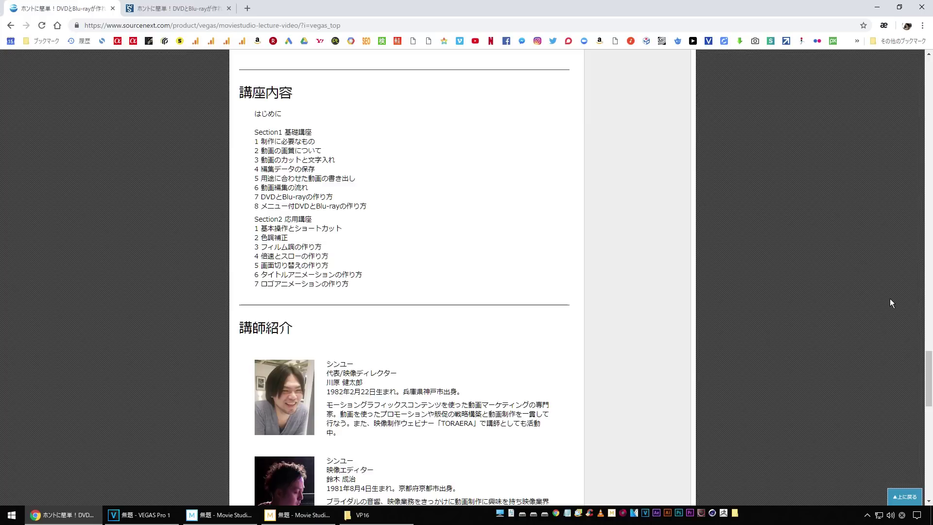
- Compare the workspaces of Movie Studio 15, Movie Studio 15 Platinum and VEGAS Pro 16, including the VEGAS Pro insert commands
click(307, 516)
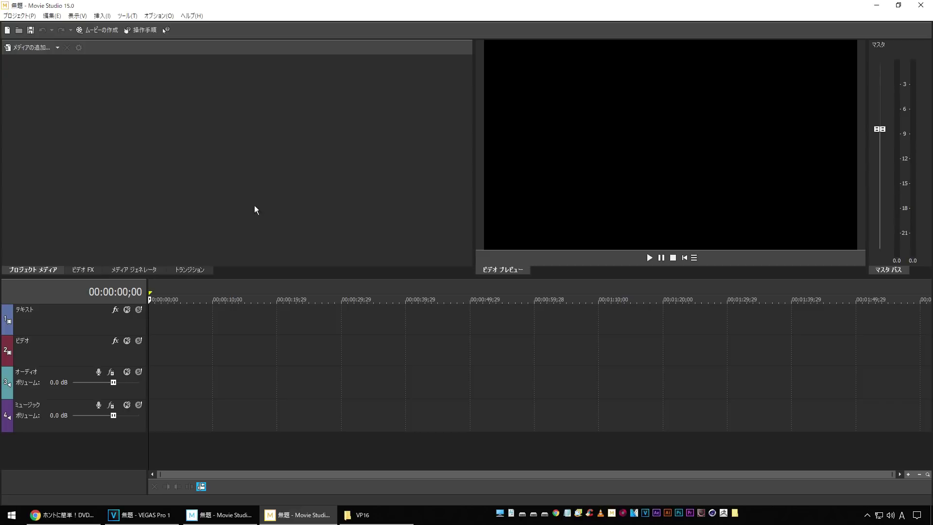
click(220, 515)
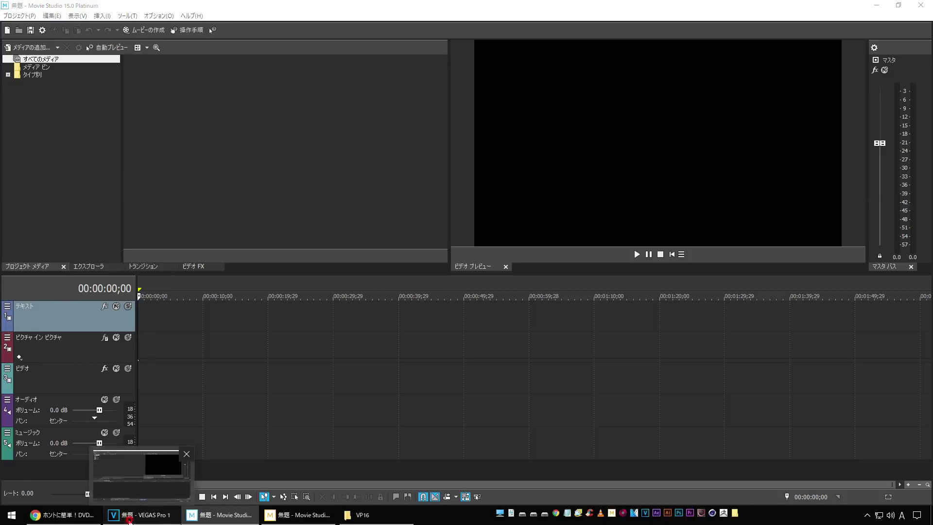
click(130, 520)
click(93, 16)
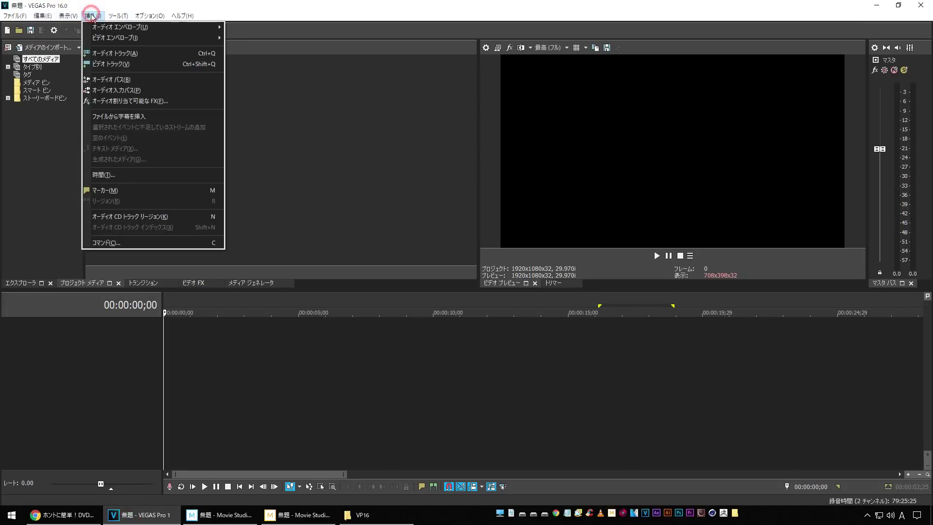
click(116, 67)
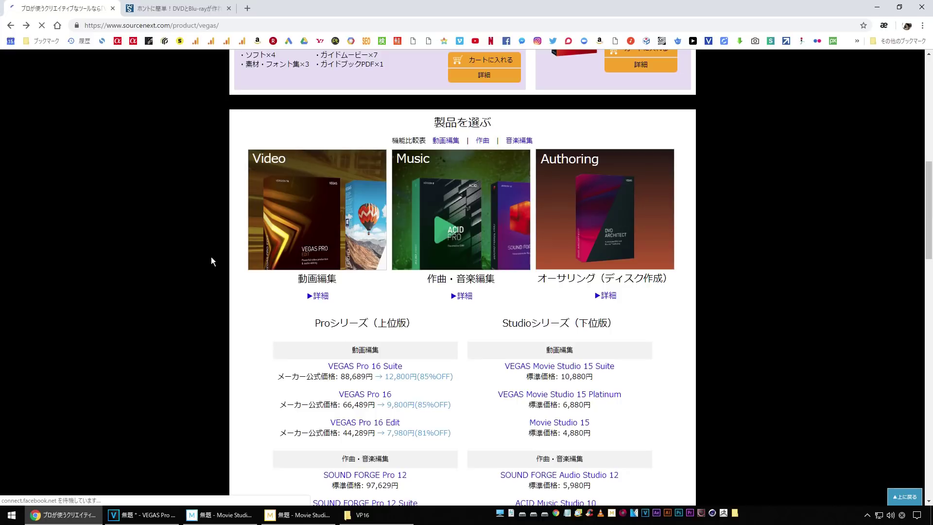
- Open the VEGAS Pro 16 Edit details page and review its new masking and motion tracking features
scroll(210, 257, up, 8)
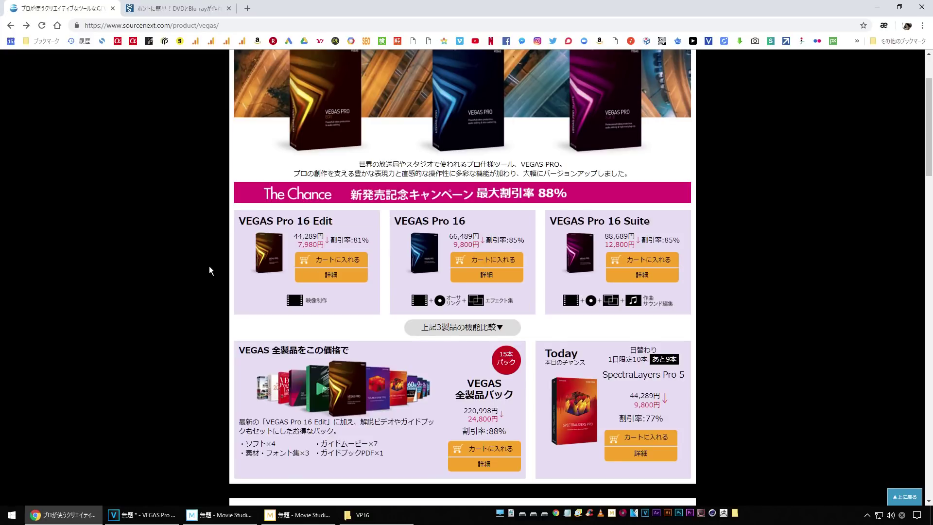
click(333, 276)
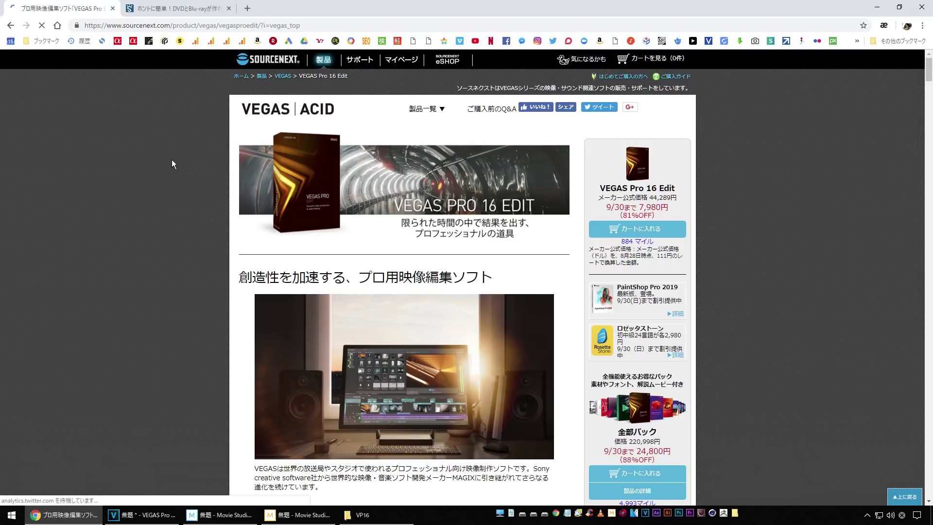
scroll(171, 159, down, 20)
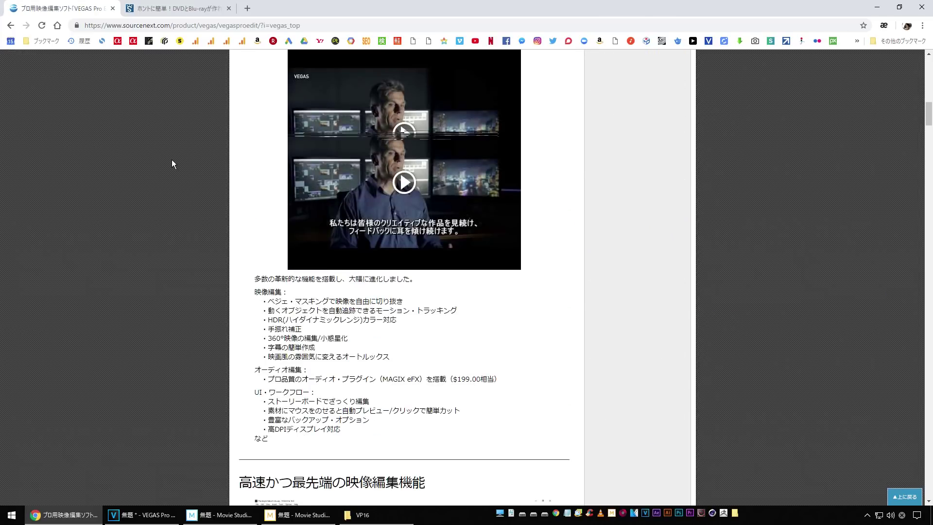
scroll(171, 159, down, 9)
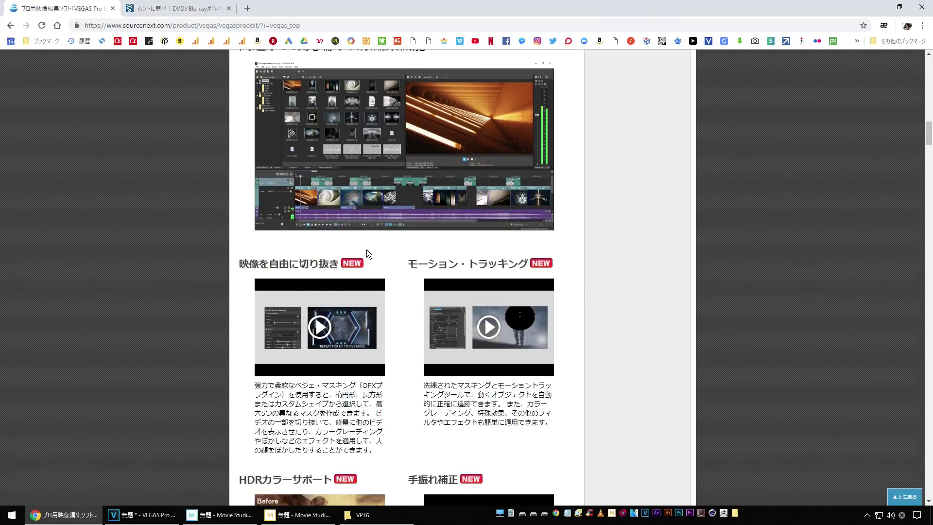
scroll(187, 251, down, 3)
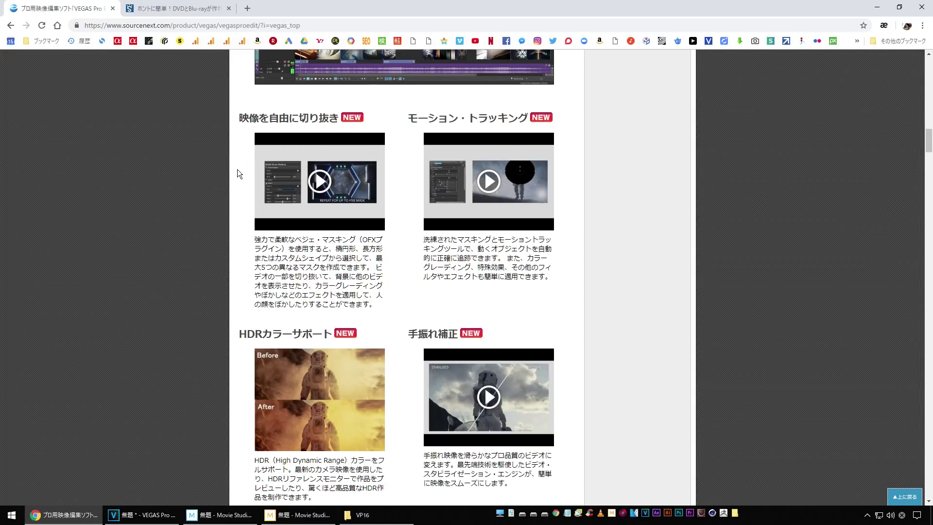
drag(242, 120, 523, 123)
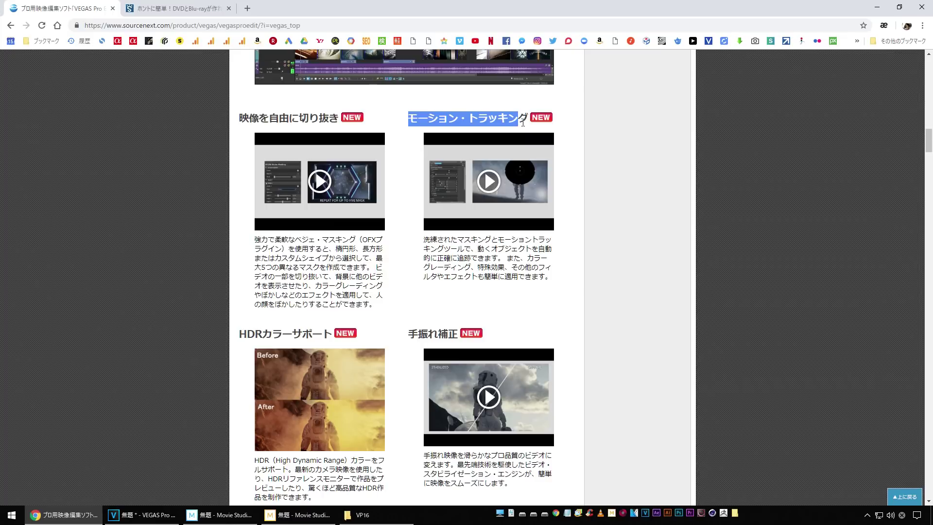
click(449, 95)
drag(411, 119, 528, 118)
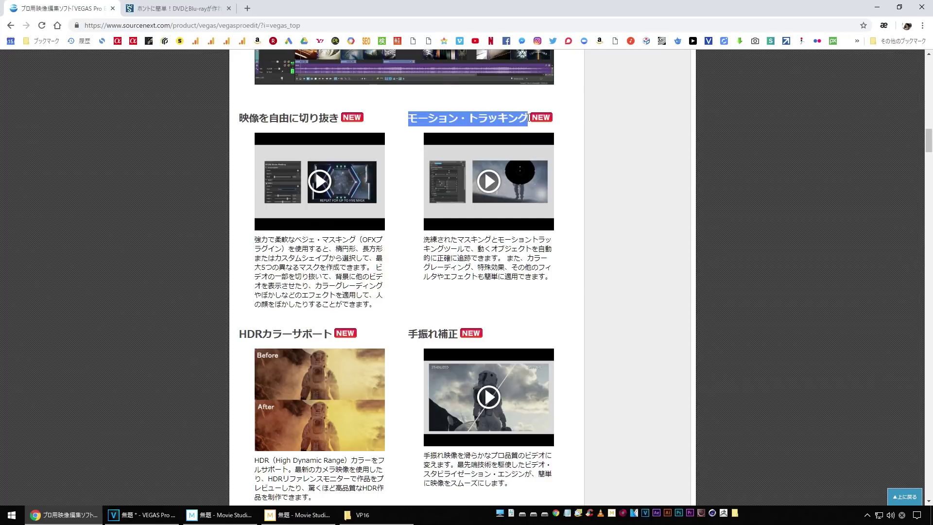
click(477, 104)
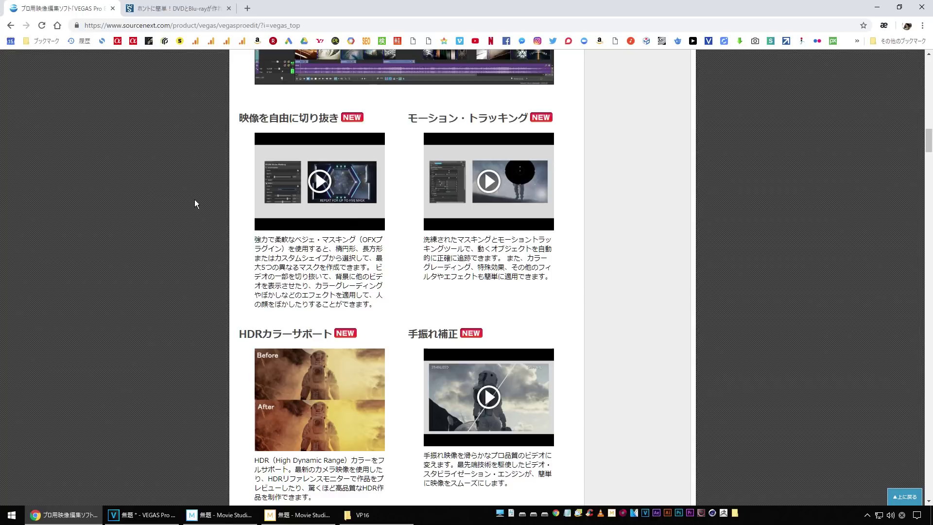
- Switch to VEGAS Pro and place the people-walking-in-nyc clip from the VP16 folder at the start of the timeline
click(126, 513)
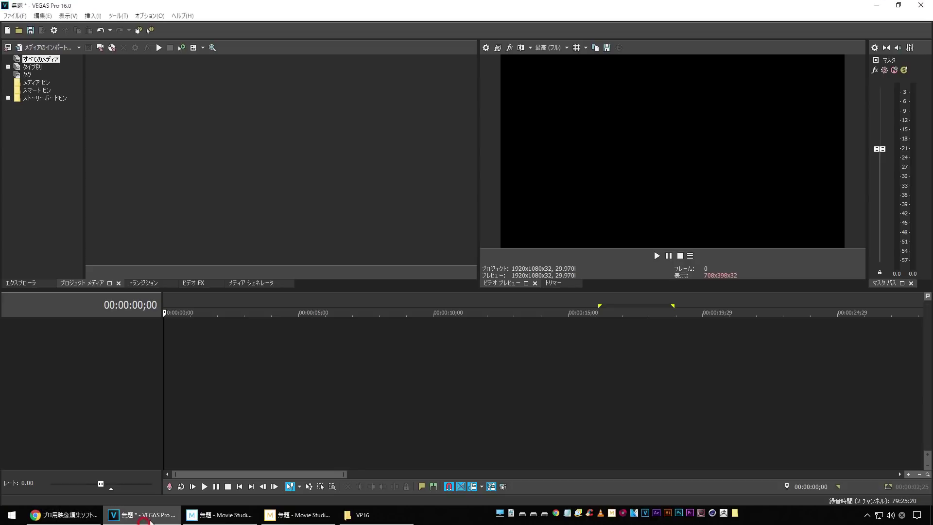
click(362, 514)
drag(60, 122, 229, 333)
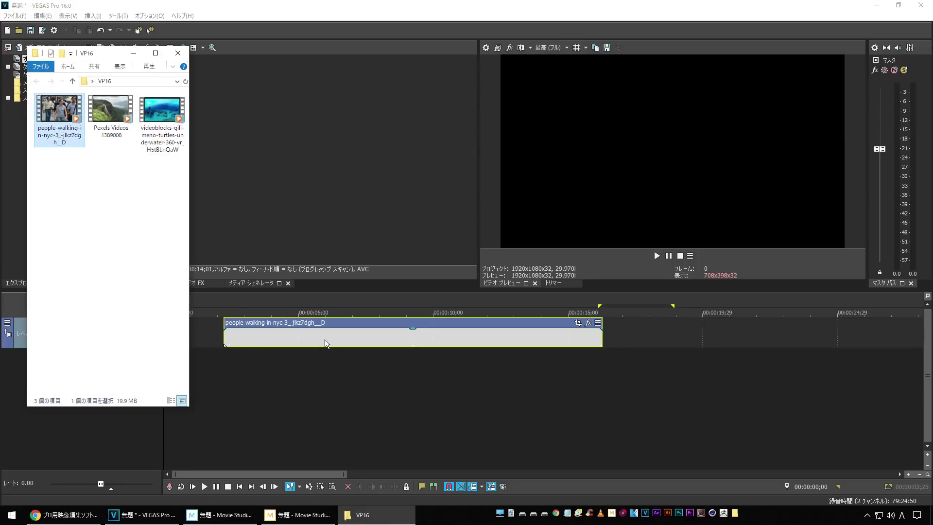
drag(328, 342, 250, 339)
- Split the clip at 00:00:04;12 and delete the part after the split
click(240, 487)
key(space)
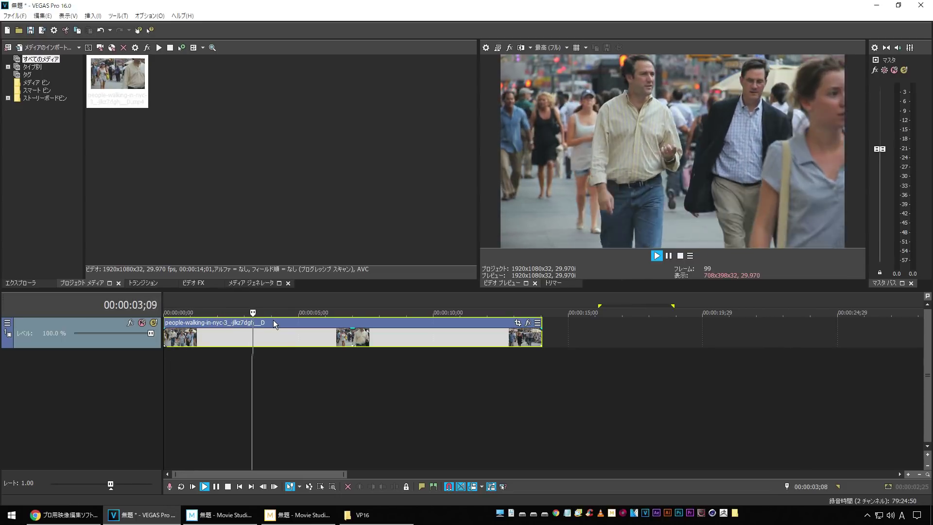
click(281, 333)
key(space)
key(s)
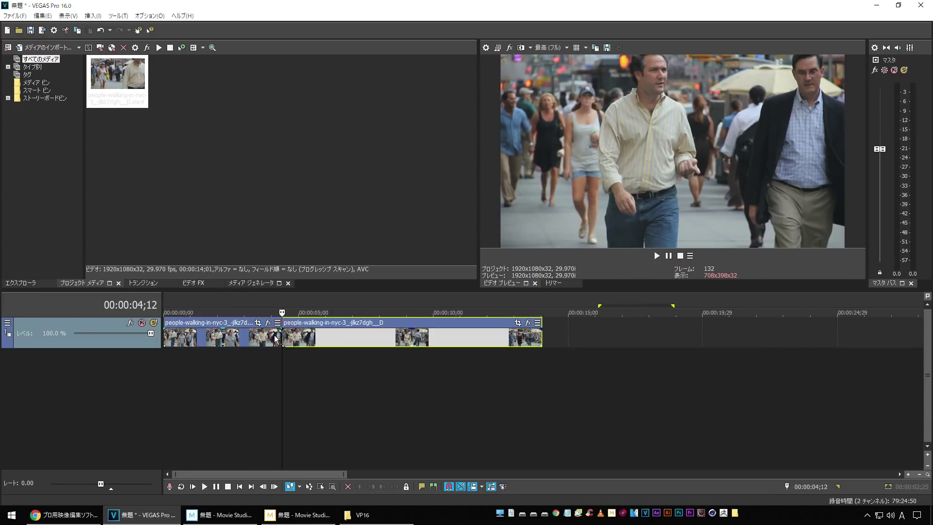
key(Delete)
- Set the loop region to the length of the trimmed clip and play it back
double_click(218, 343)
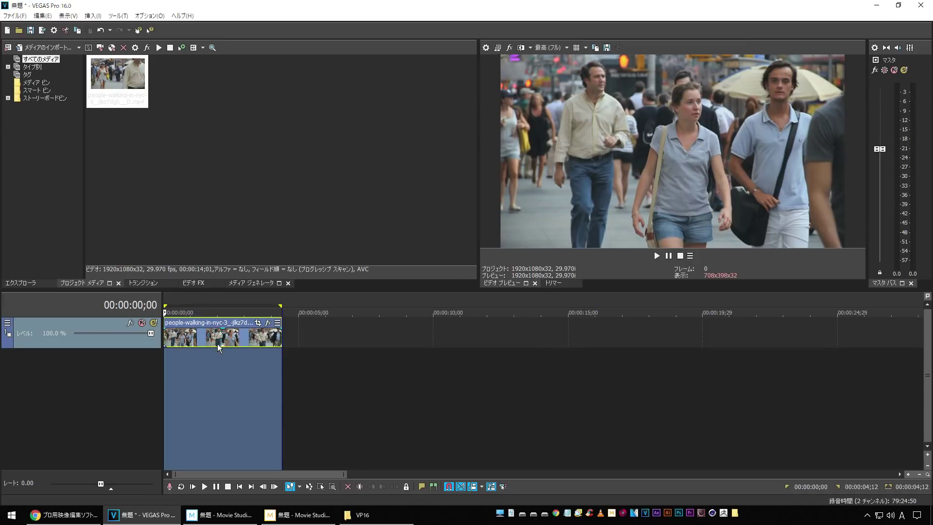
click(209, 422)
key(space)
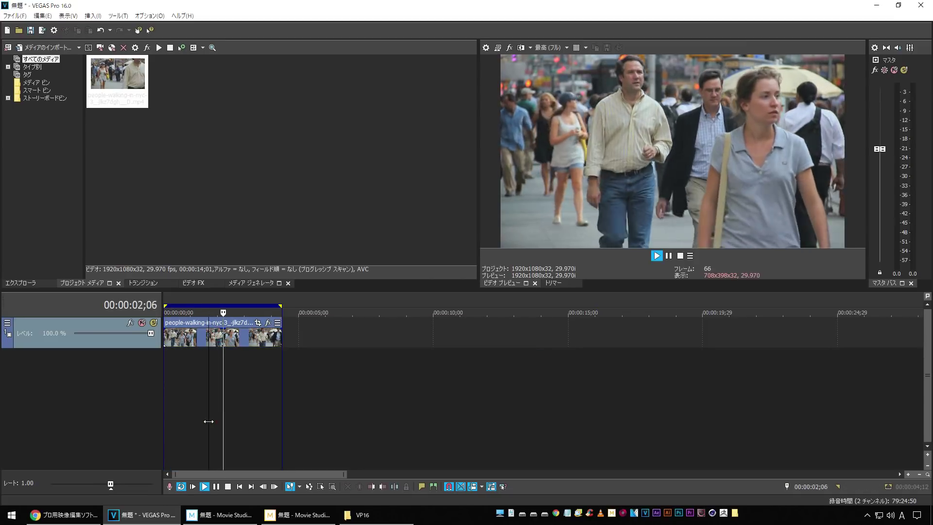
key(space)
- Add the VEGAS ベジェマスキング (Bezier masking) effect to the trimmed clip
click(268, 322)
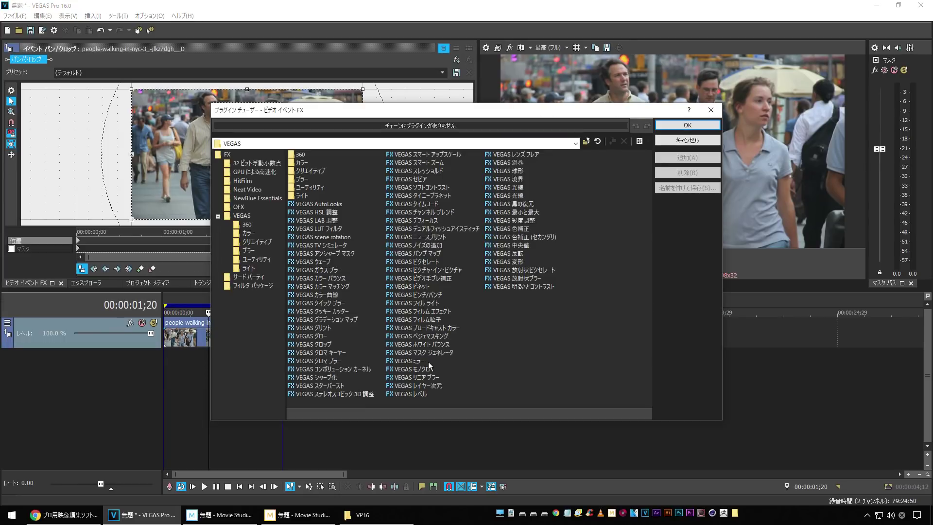
click(428, 336)
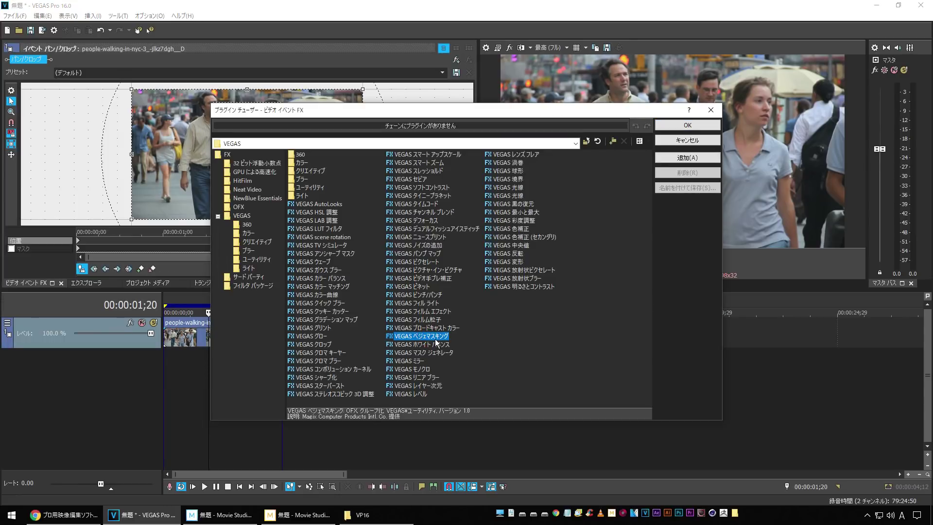
click(688, 158)
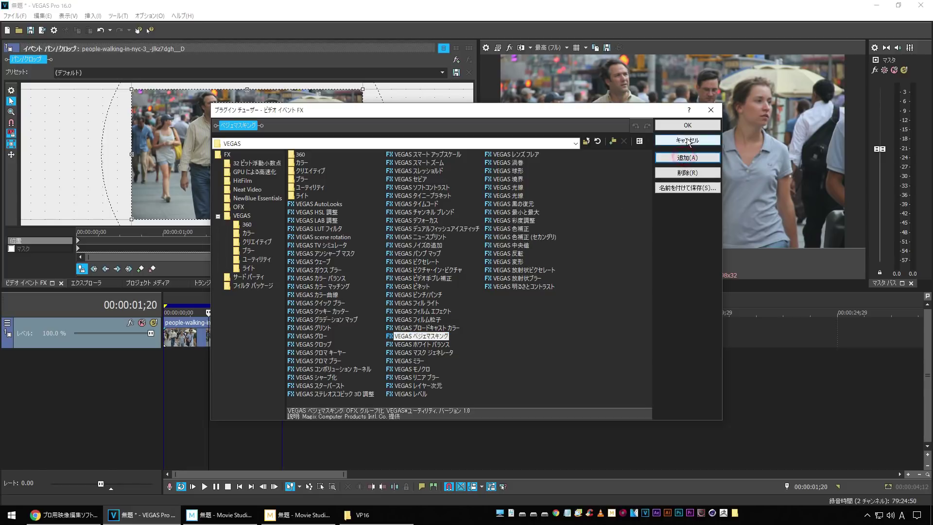
click(690, 125)
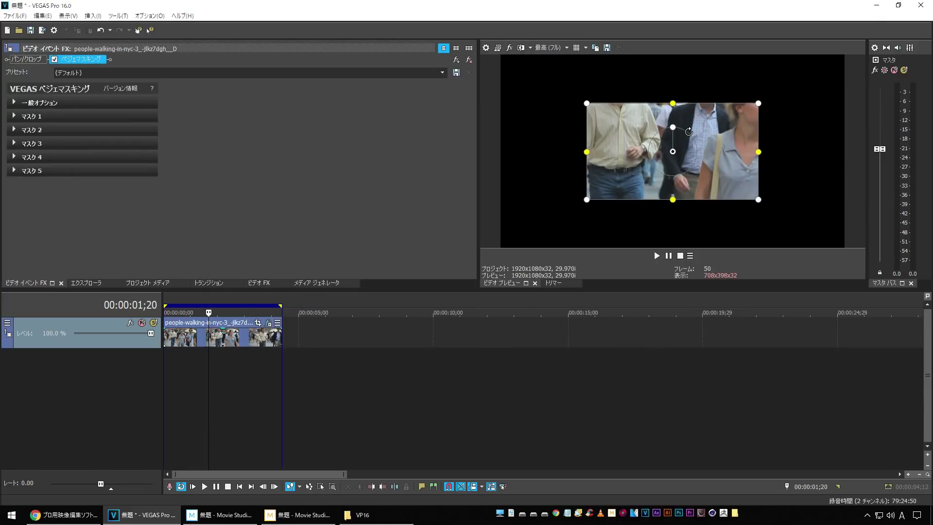
- Set mask 1's type to 楕円形 (ellipse) and narrow its width to about 0.297
click(14, 116)
click(109, 142)
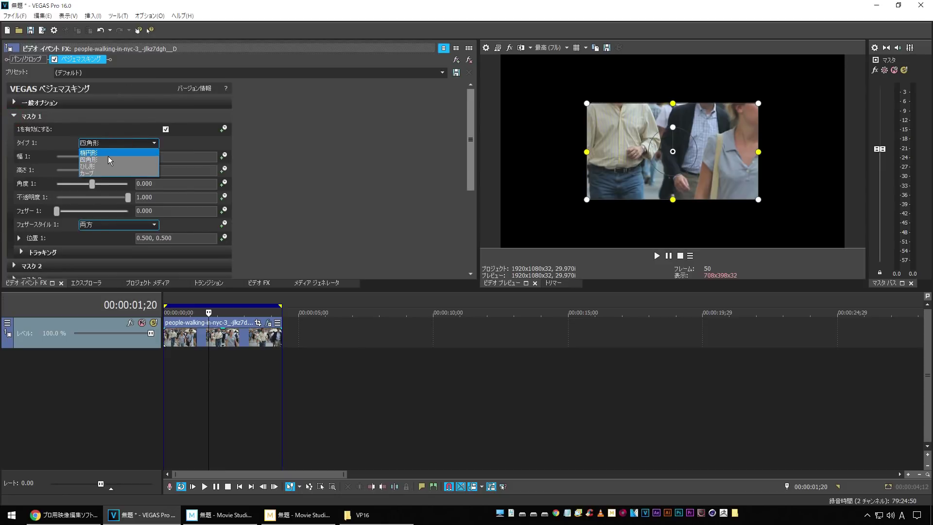
click(110, 153)
drag(585, 151, 620, 152)
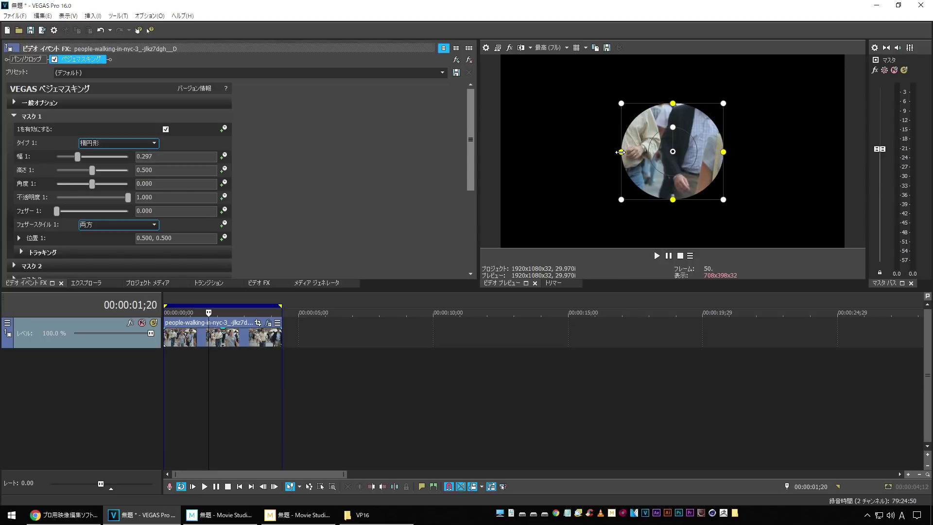
- At the clip's first frame, fit the mask around the woman's face, about 0.178 wide and 0.299 high at 0.558, 0.741
click(239, 487)
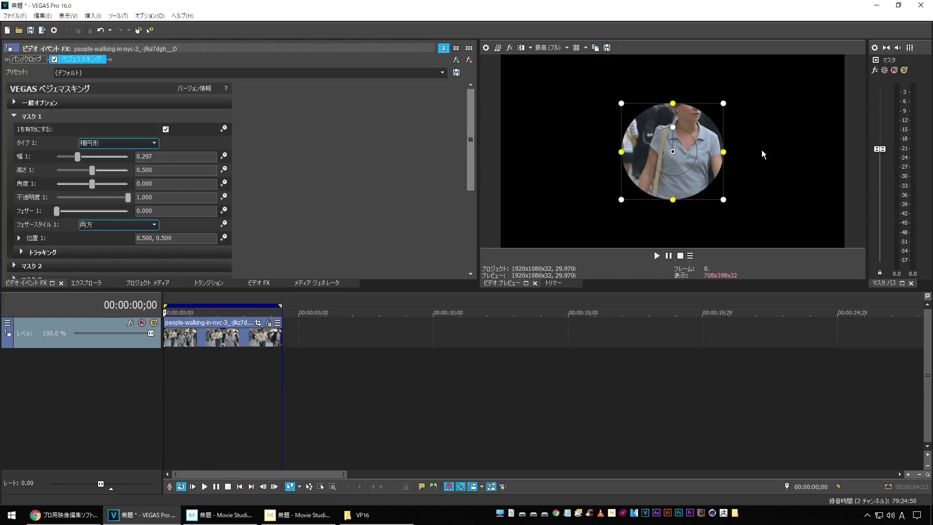
drag(669, 169, 689, 122)
drag(641, 57, 667, 72)
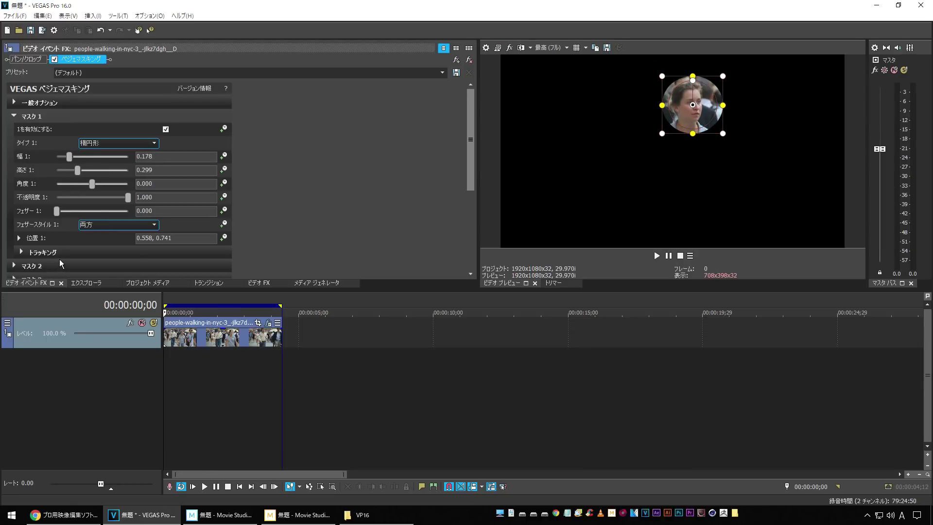
- Run motion tracking for mask 1 from the start of the clip
click(21, 252)
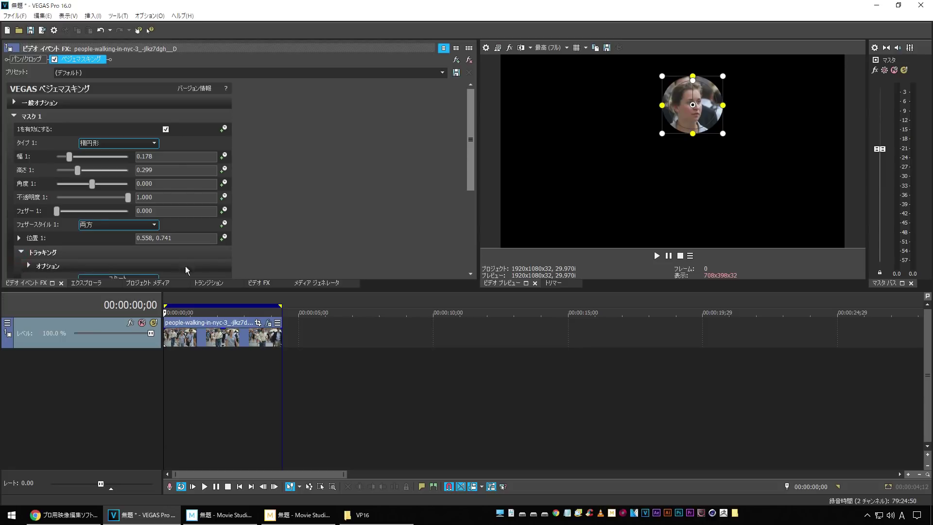
drag(471, 109, 469, 156)
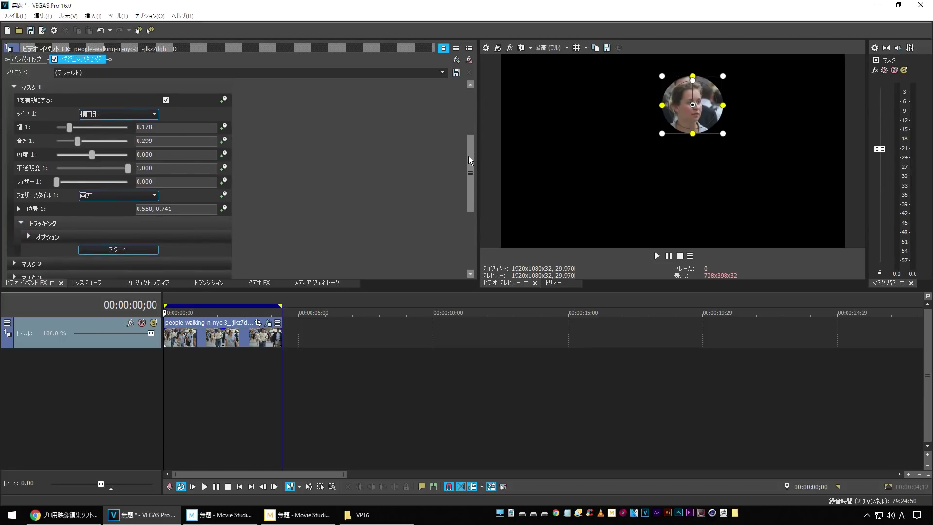
click(112, 250)
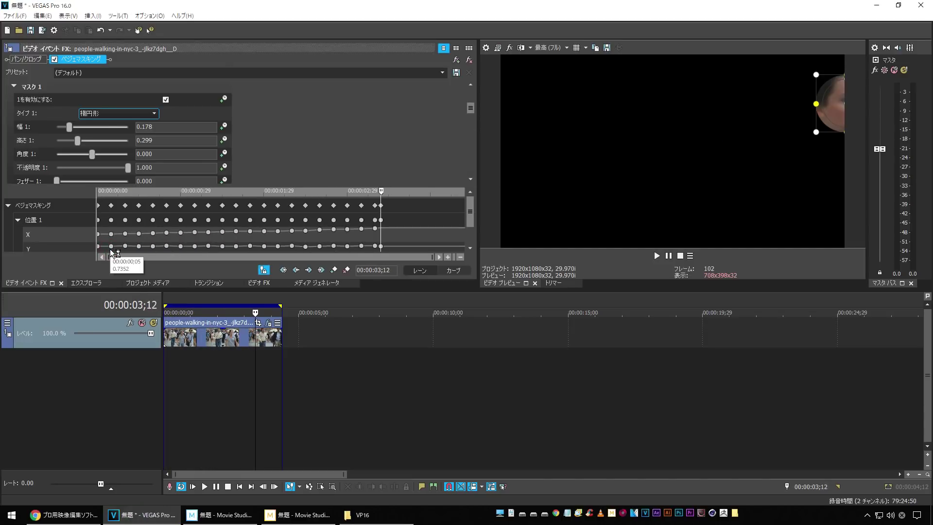
- Play back the tracked mask from the start and inspect the frames where the face leaves the picture, up to 00:00:03;25
click(239, 487)
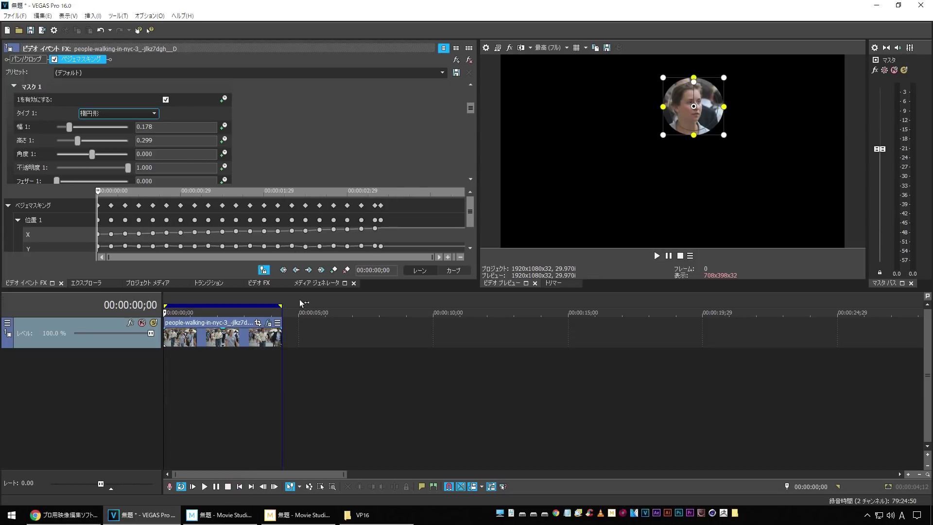
click(205, 488)
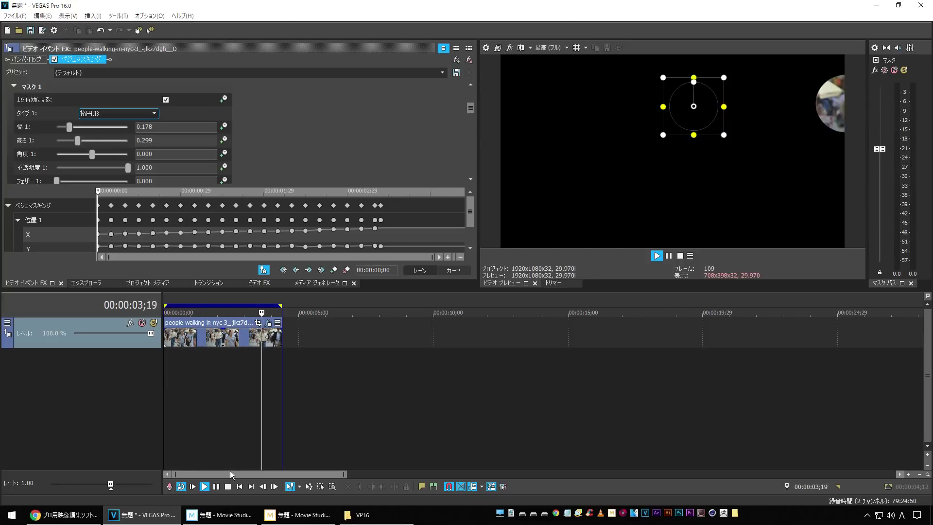
key(space)
click(254, 366)
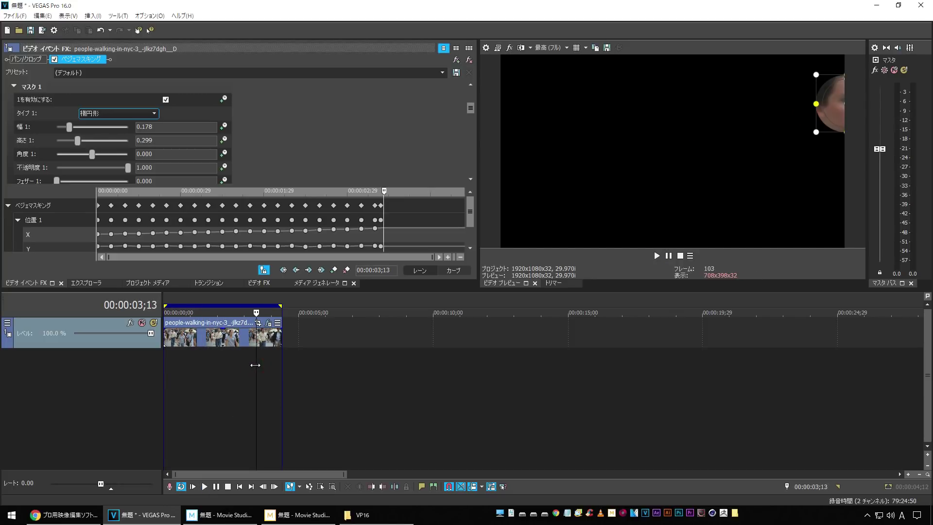
drag(255, 365, 264, 376)
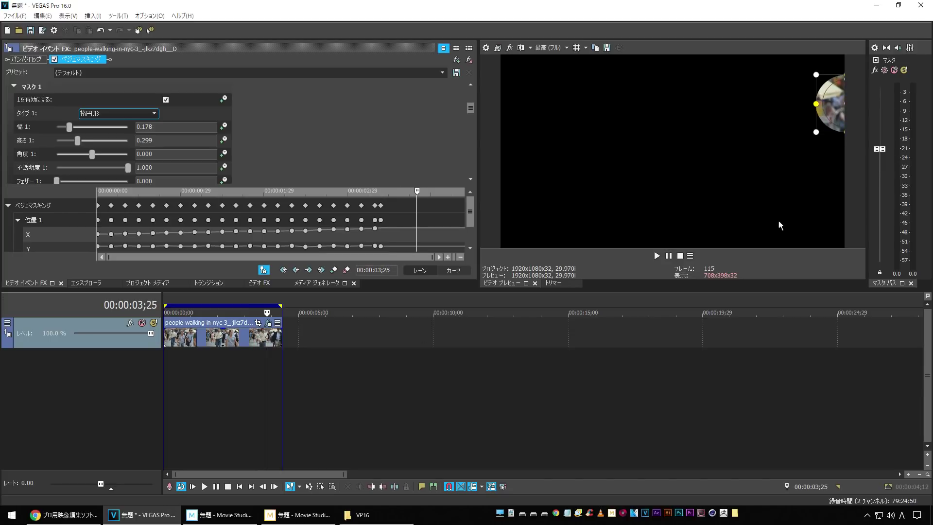
- At 00:00:03;25, move mask 1 fully outside the picture past its right edge, and play back the clip to check the tracking
drag(841, 111, 863, 100)
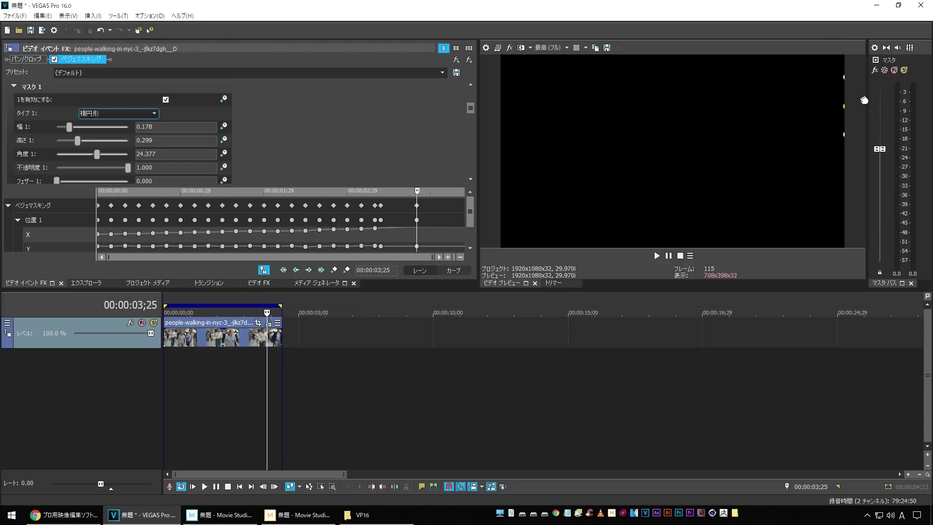
click(240, 364)
key(space)
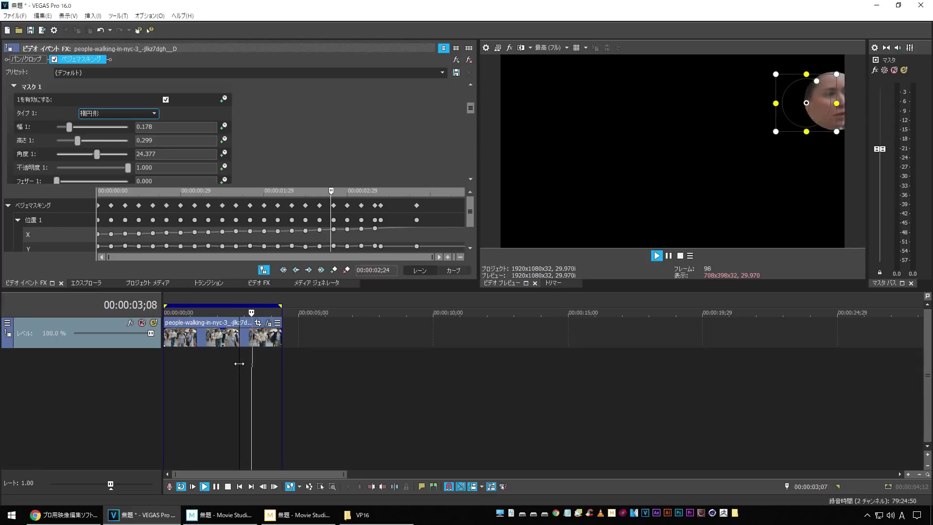
key(space)
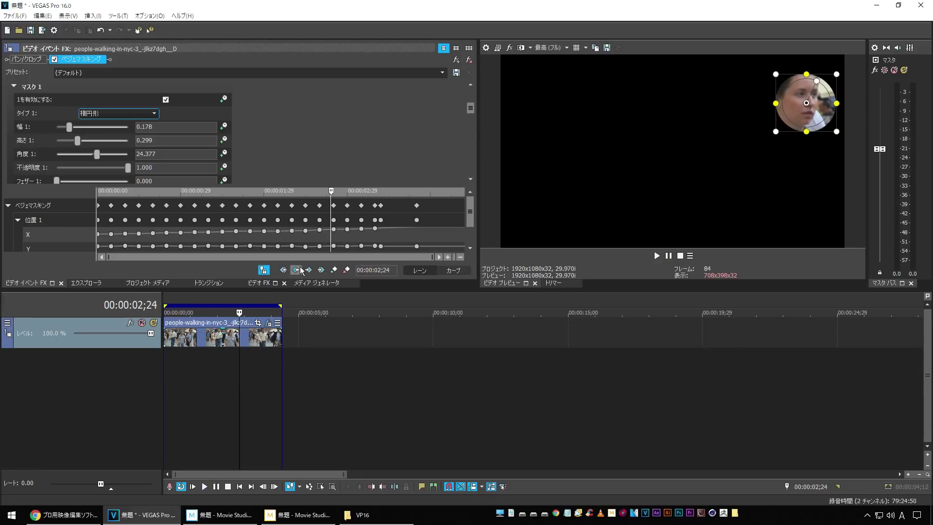
click(239, 487)
key(space)
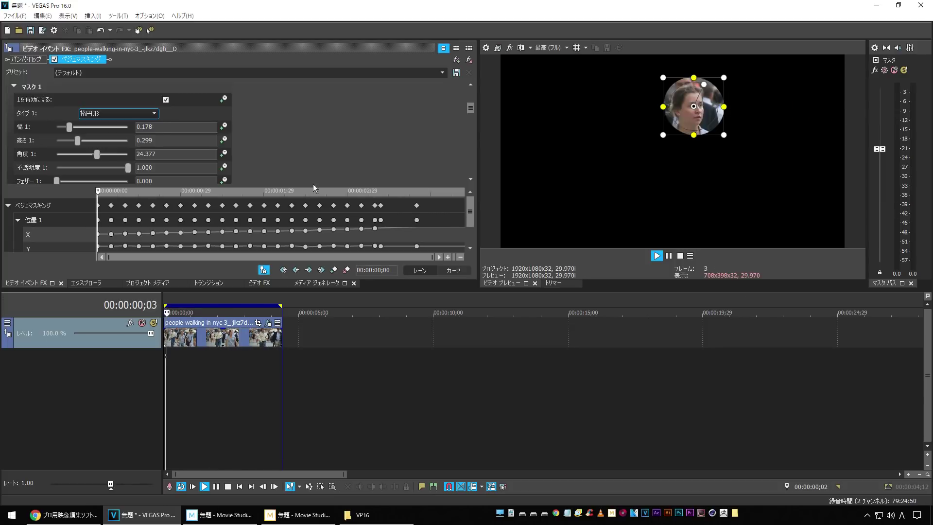
key(space)
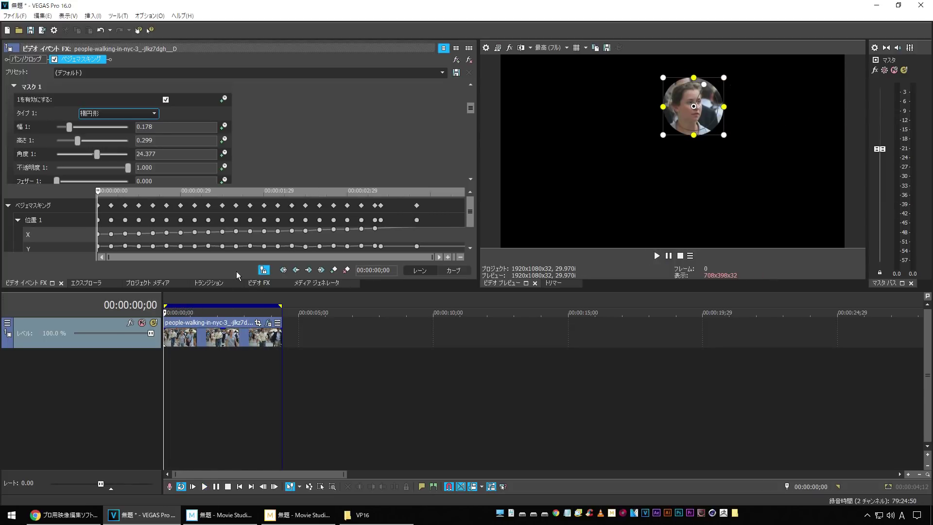
- Add VEGAS ガウス ブラー (Gaussian blur) to the clip's effects and place it before ベジェマスキング in the chain
click(456, 59)
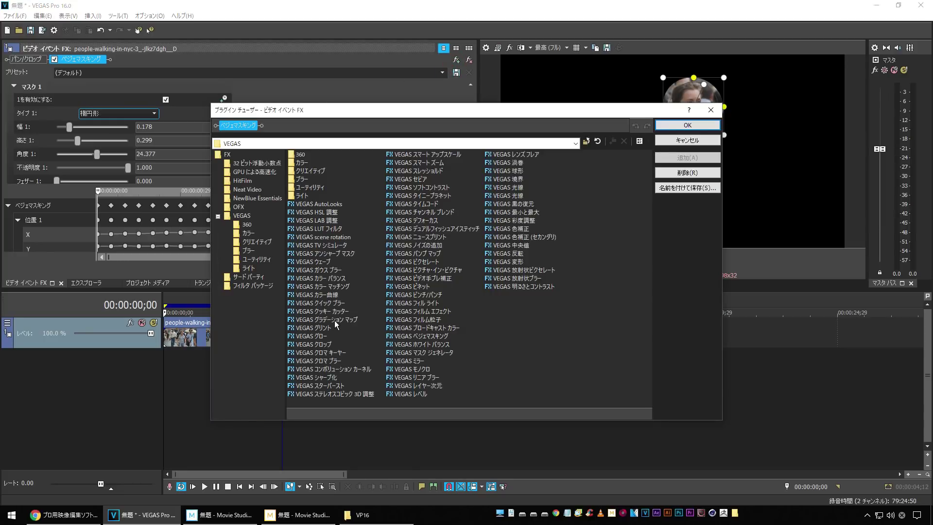
click(320, 270)
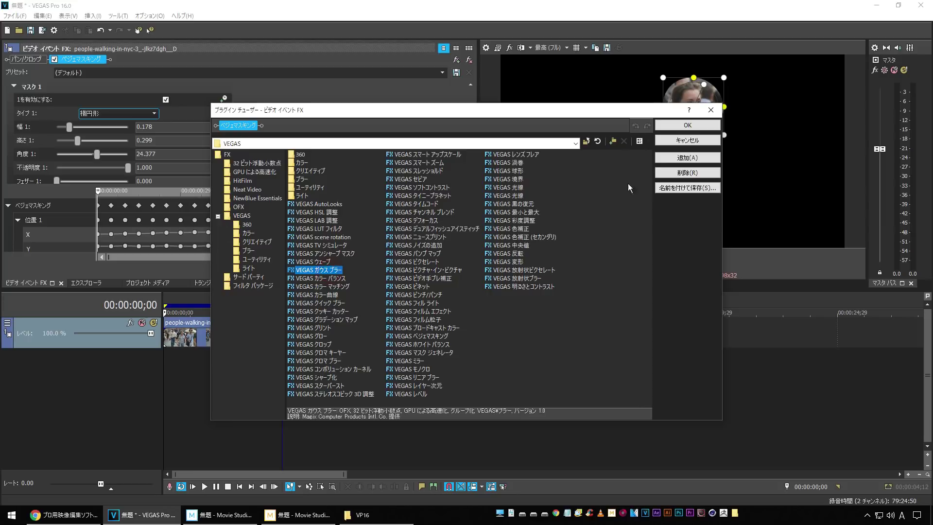
click(662, 157)
click(661, 125)
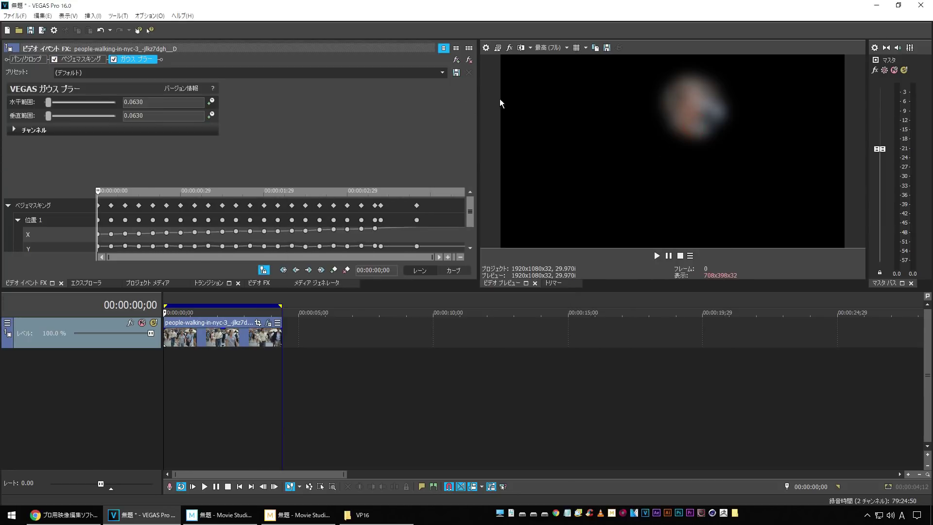
click(136, 61)
drag(136, 60, 55, 60)
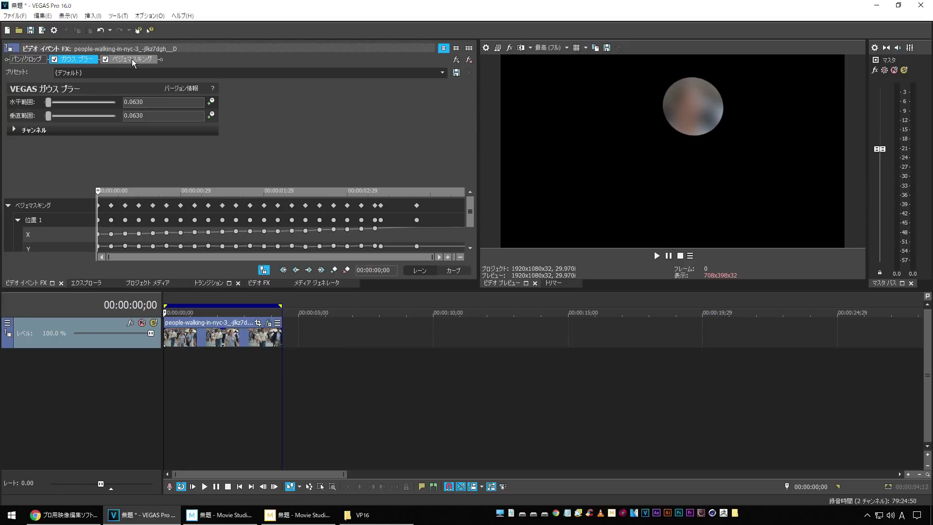
- Enable マスク FX in the general options (一般オプション) of ベジェマスキング
click(134, 63)
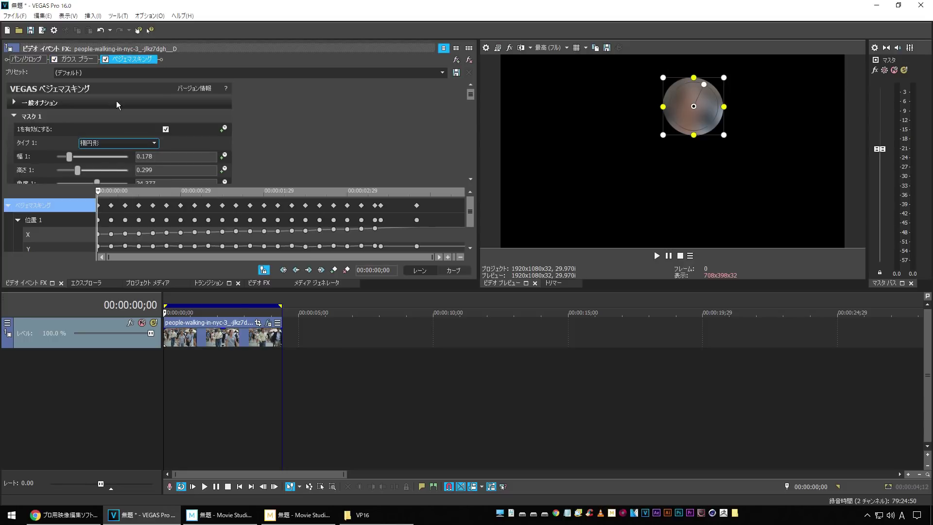
click(15, 103)
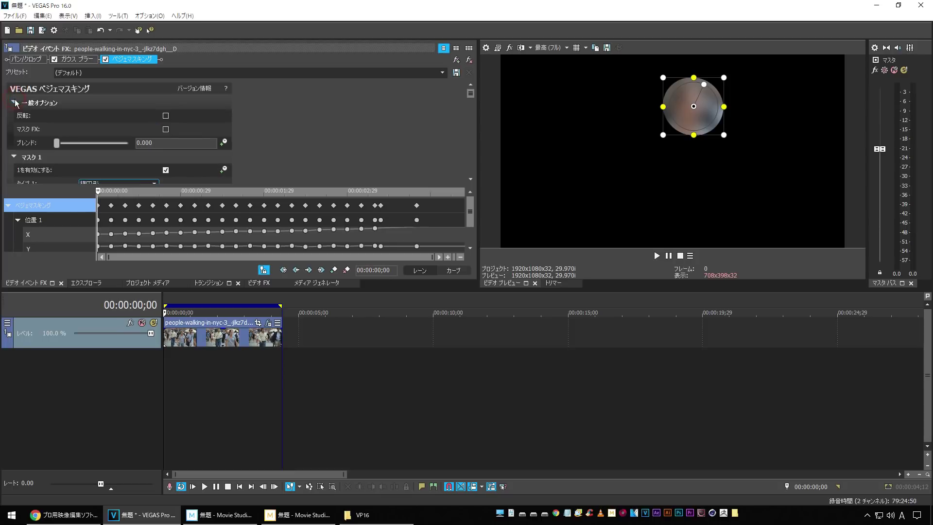
click(165, 130)
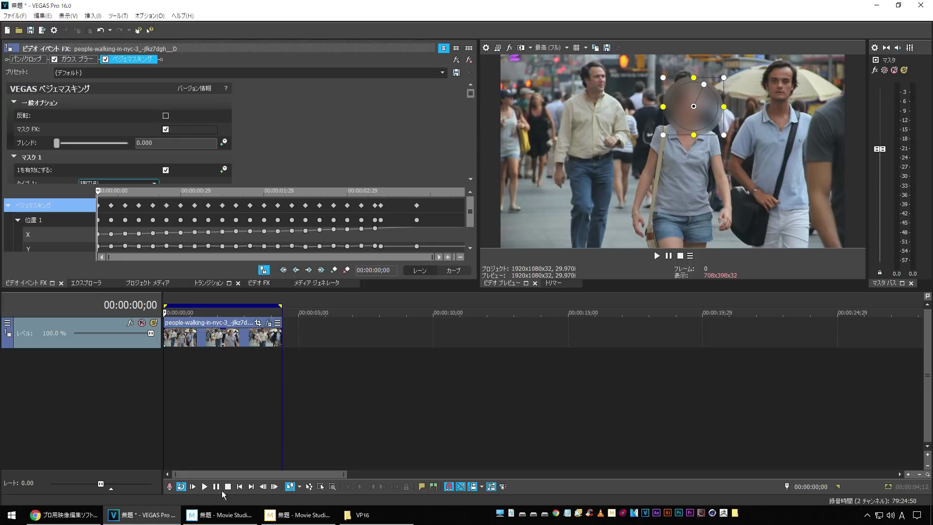
- Play back the blurred face from the start, and try 反転 (invert) so the blur covers everything outside the mask
click(170, 381)
click(239, 487)
key(space)
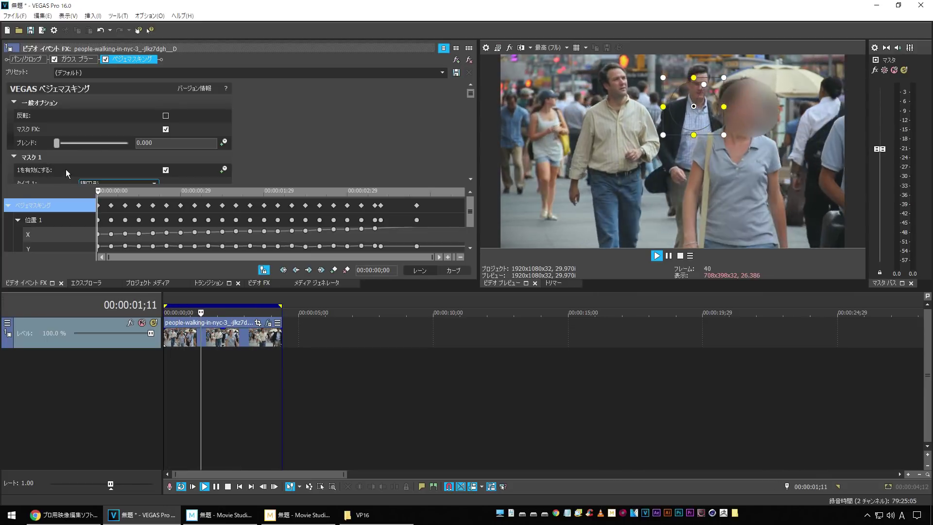
key(space)
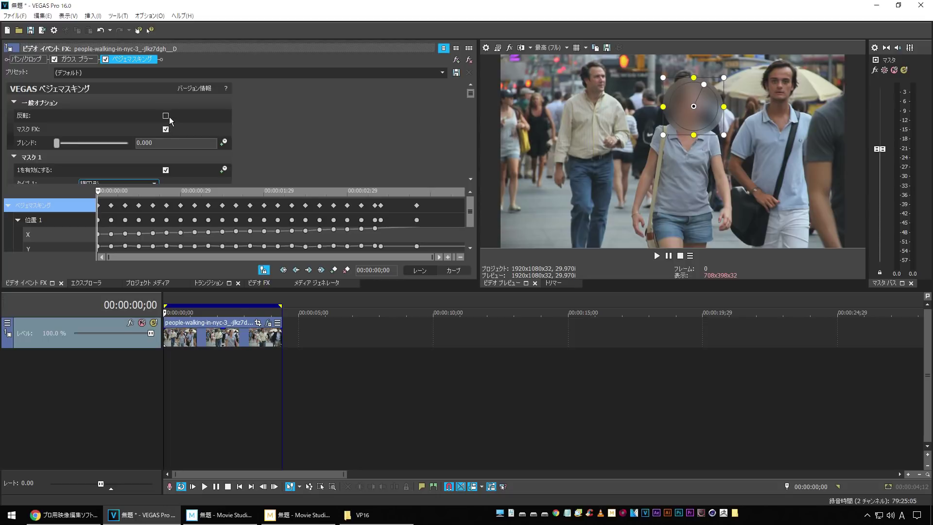
click(165, 116)
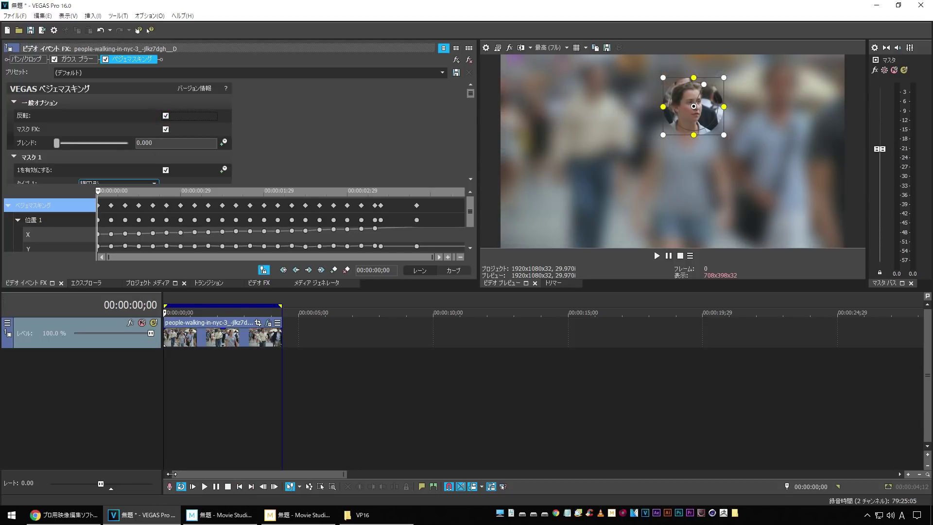
click(204, 486)
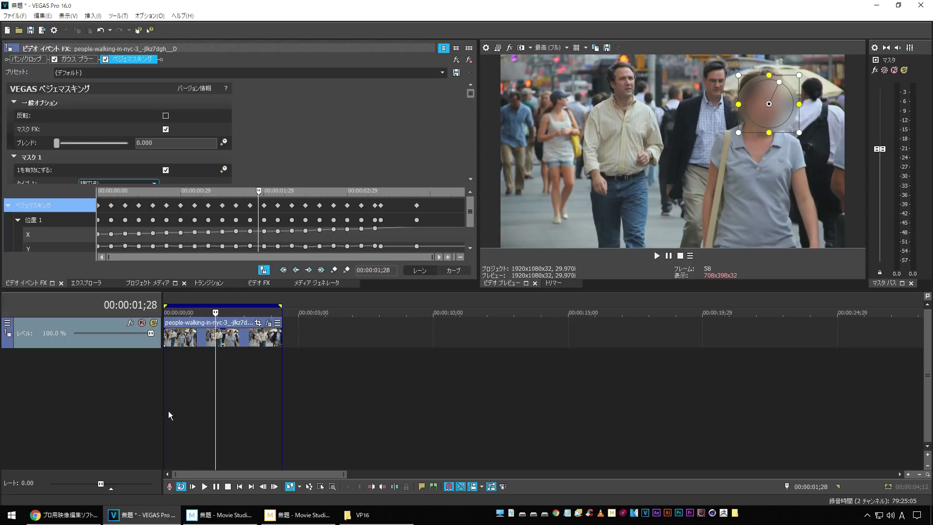
- Disable both ベジェマスキング and ガウス ブラー on the clip and play back the plain footage from 00:00:01;14
click(104, 60)
click(54, 59)
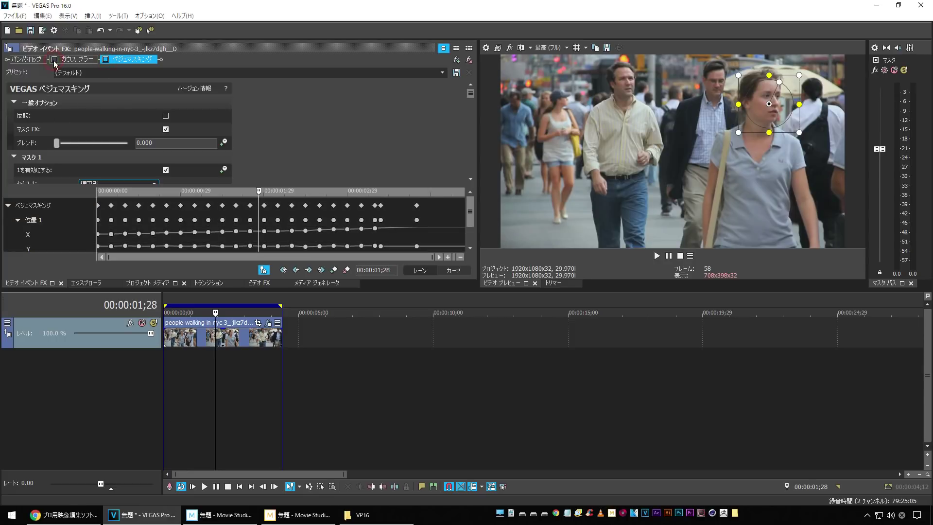
click(202, 392)
key(space)
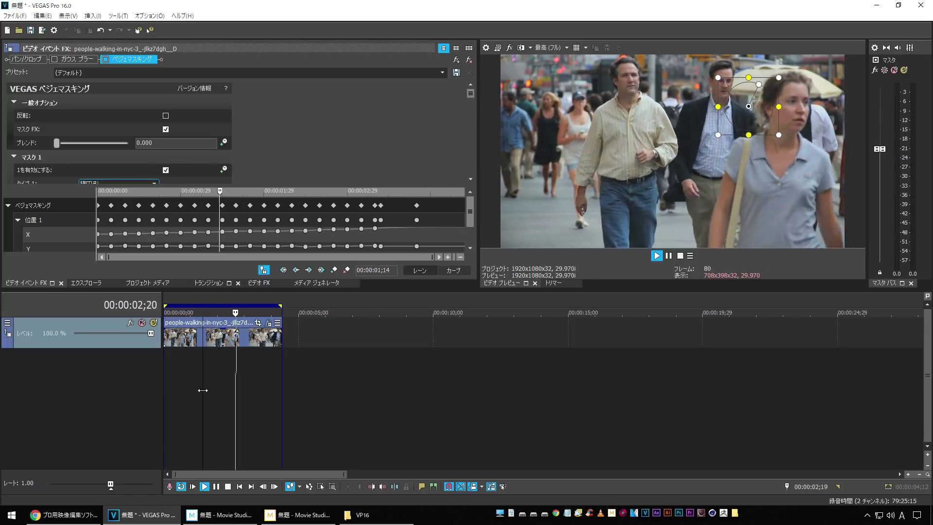
key(space)
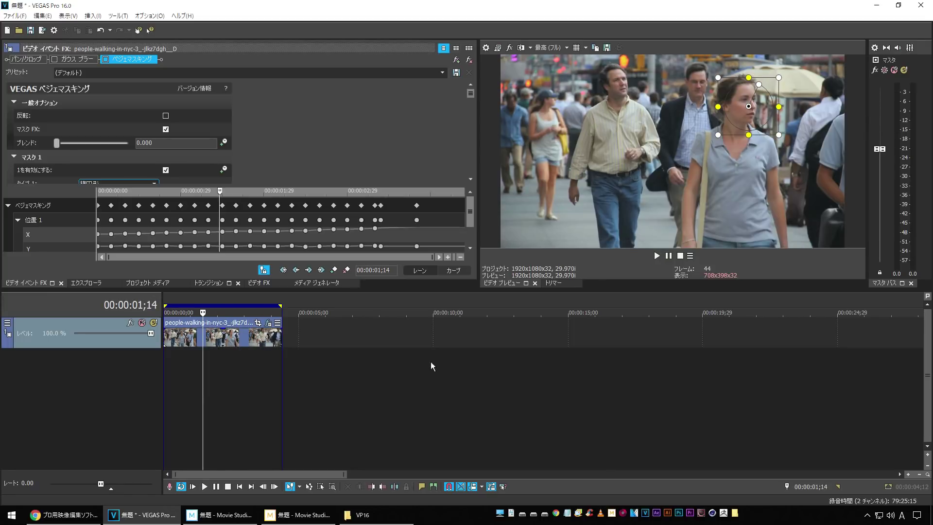
- Play back the plain clip from the start and move the playhead to 00:00:02;00
click(239, 487)
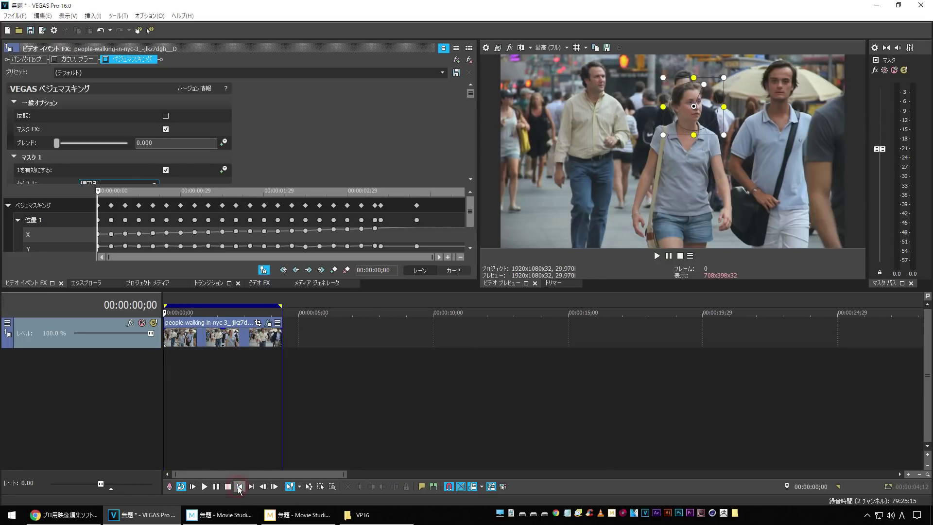
key(space)
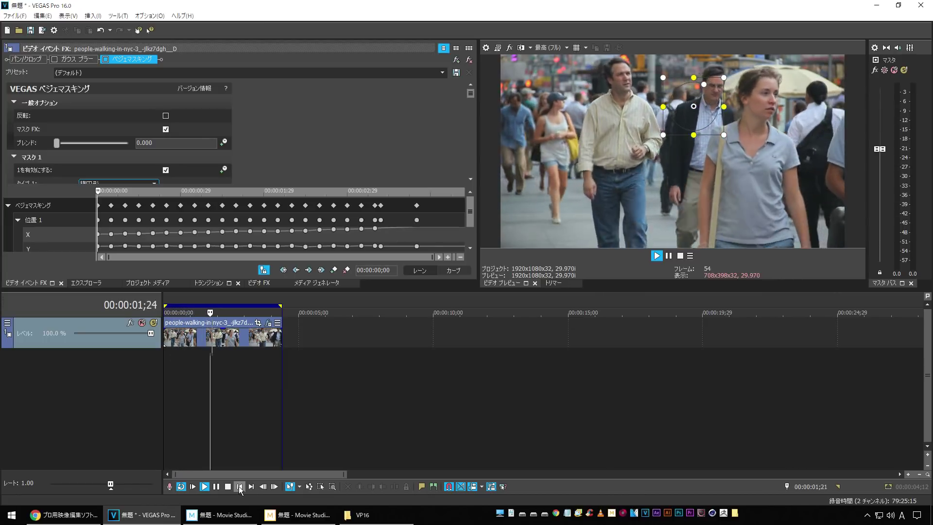
key(space)
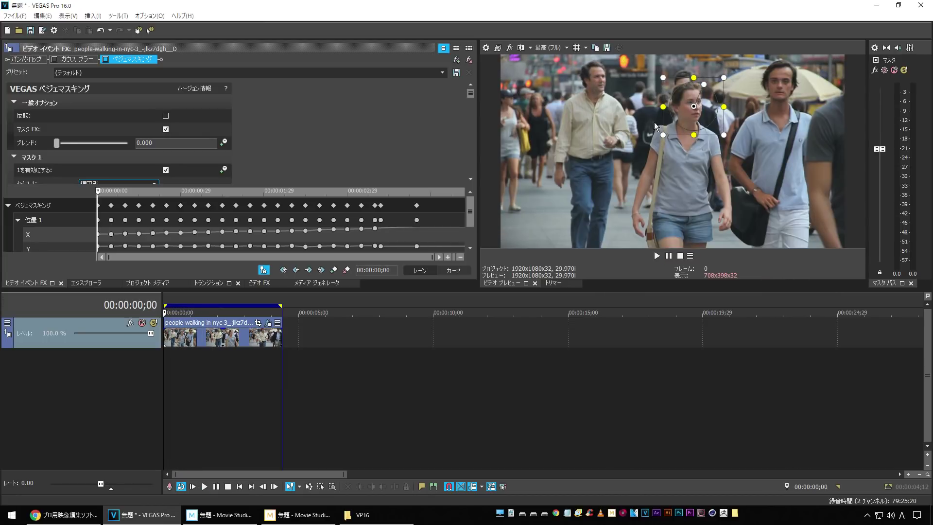
key(space)
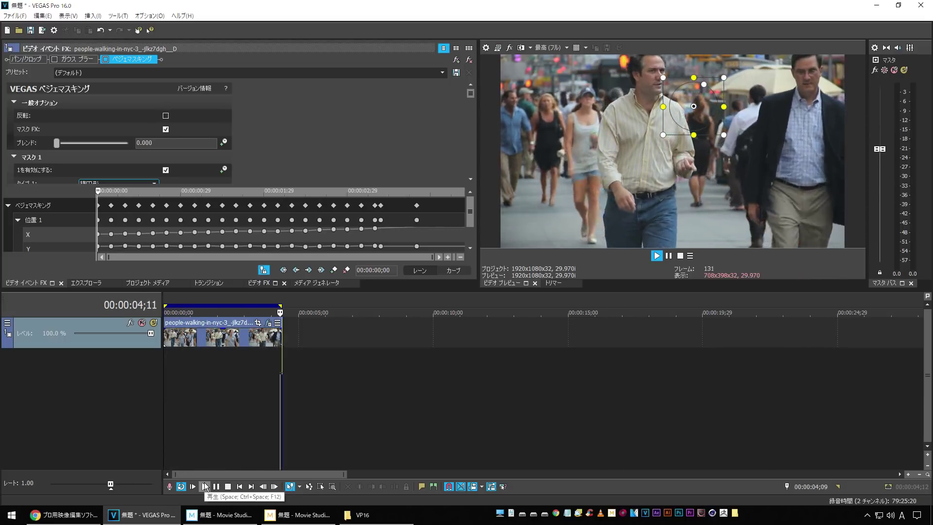
key(space)
click(219, 381)
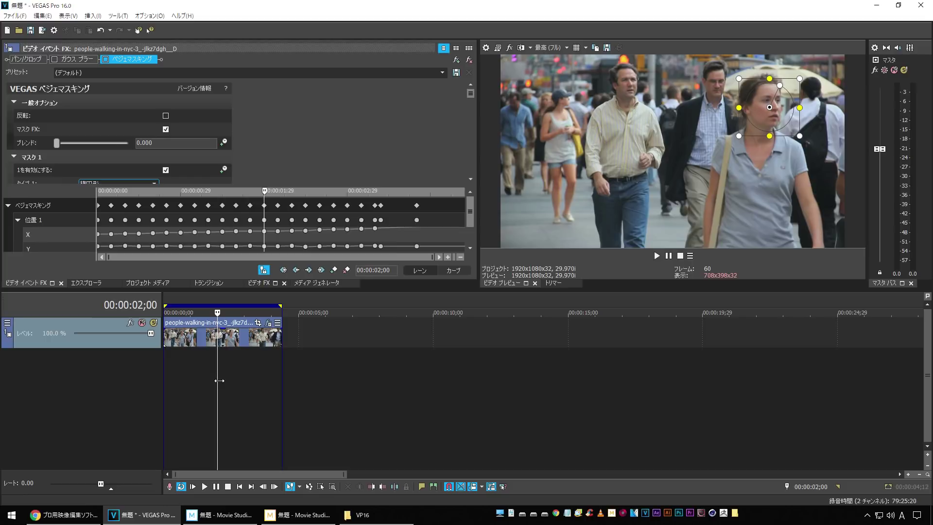
- Remove ベジェマスキング and ガウス ブラー from the clip, and highlight the heading 映像を自由に切り抜き on the product page in Chrome
click(469, 59)
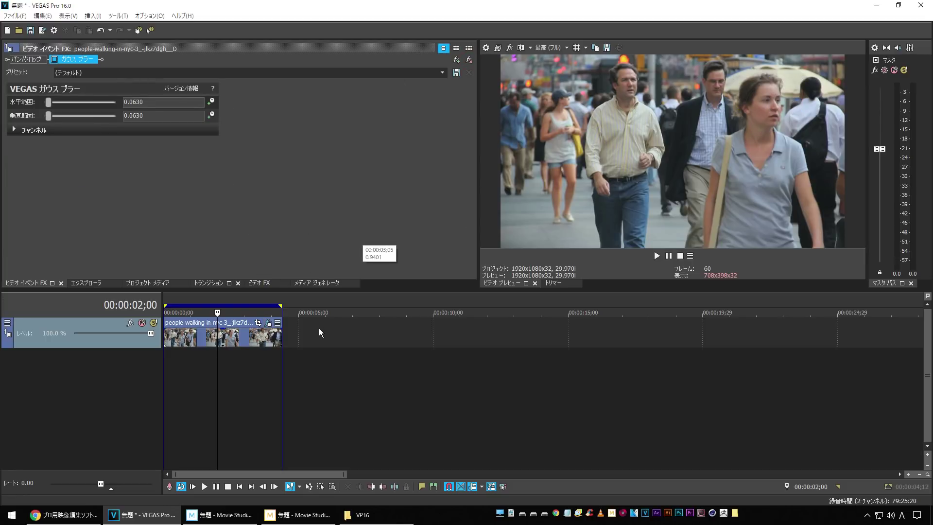
click(63, 514)
drag(240, 117, 339, 119)
click(84, 518)
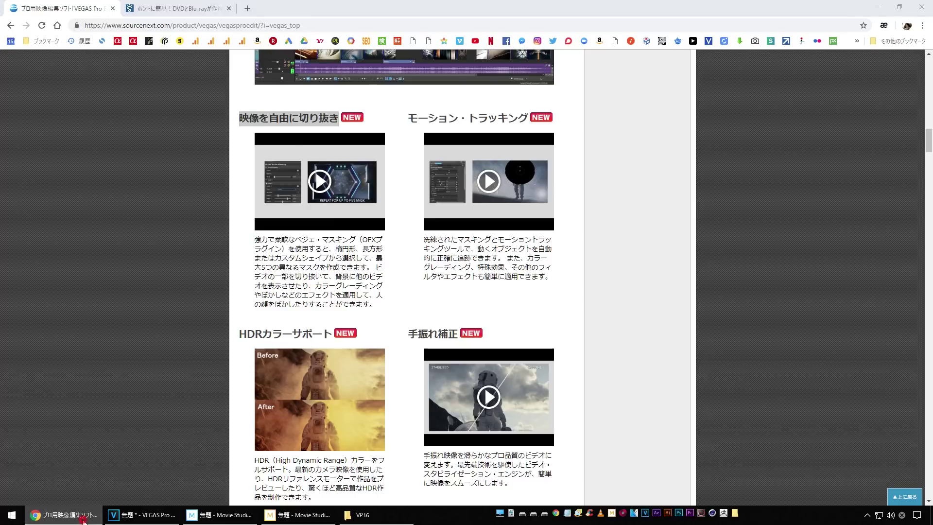
click(469, 61)
- Add a fresh VEGAS ベジェマスキング effect to the clip
click(456, 60)
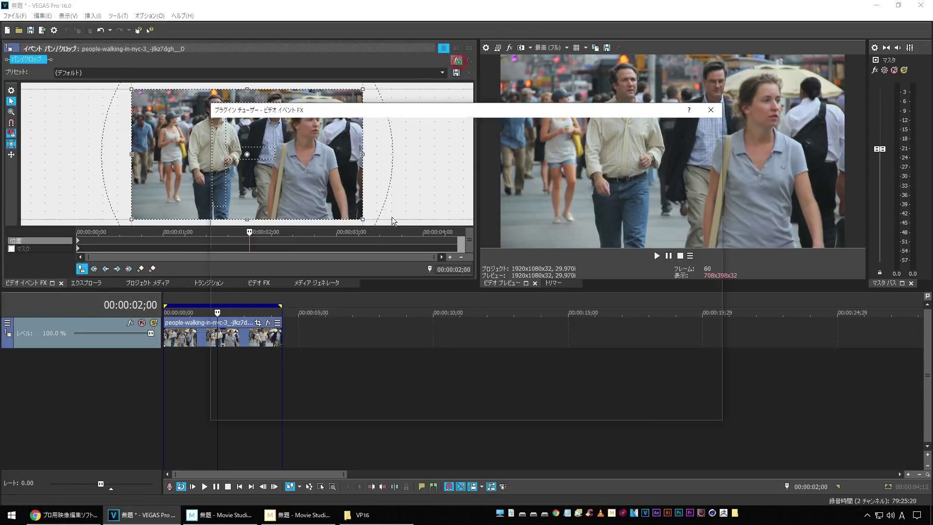
click(431, 336)
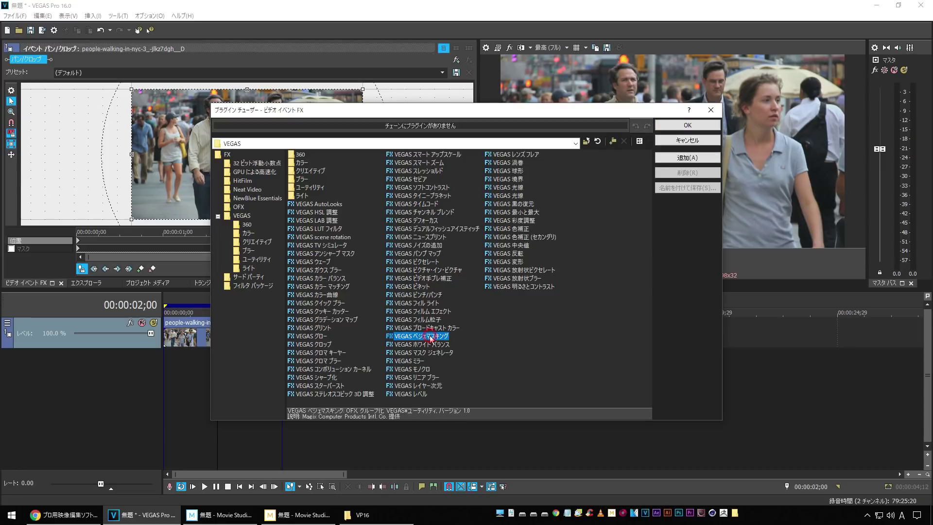
click(694, 159)
click(687, 126)
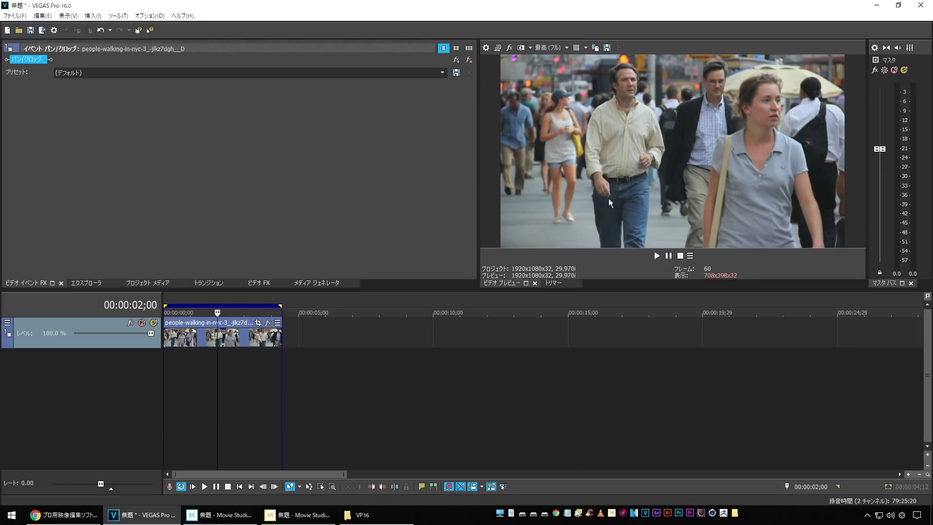
- Set mask 1's type to カーブ (curve) and enable マスク FX in the general options
click(14, 116)
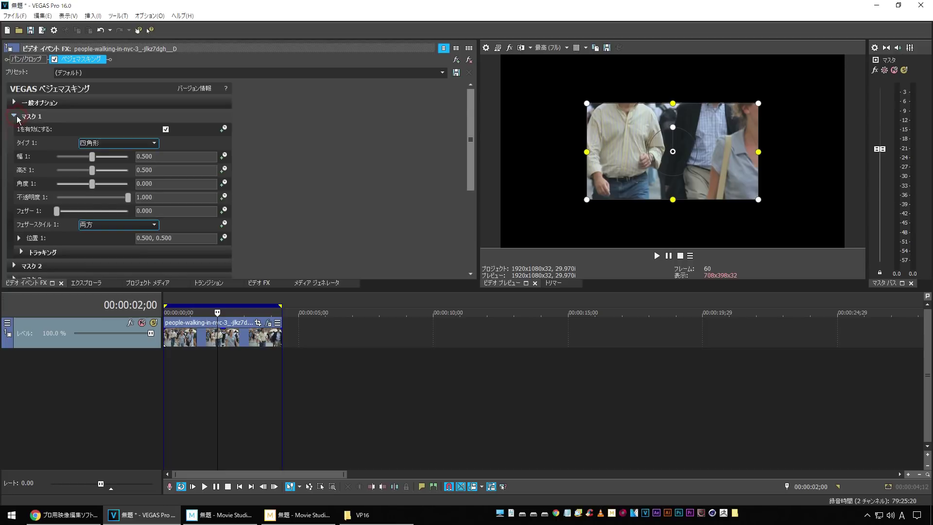
click(119, 142)
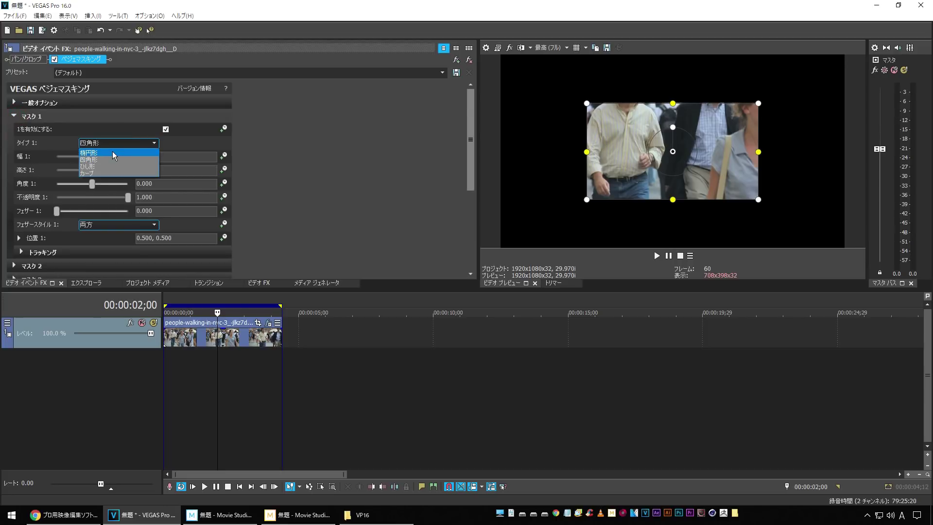
click(97, 172)
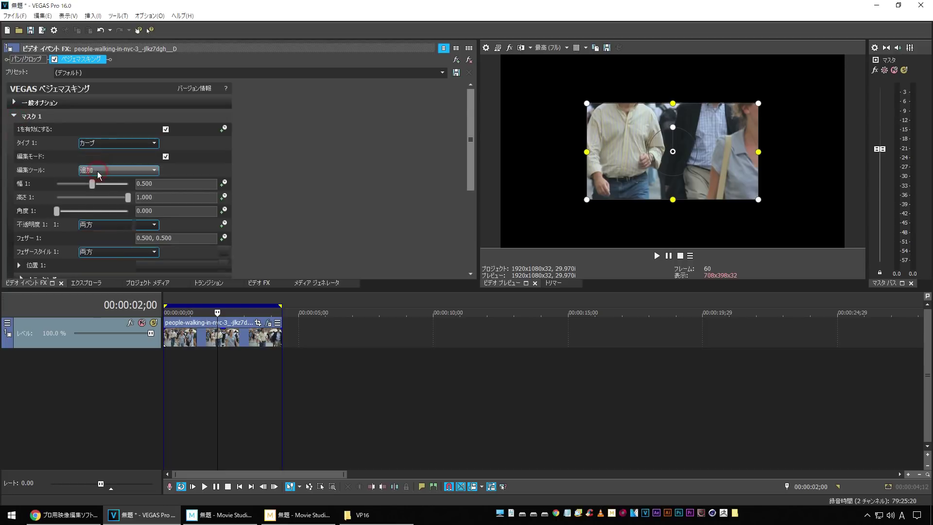
click(15, 103)
click(166, 130)
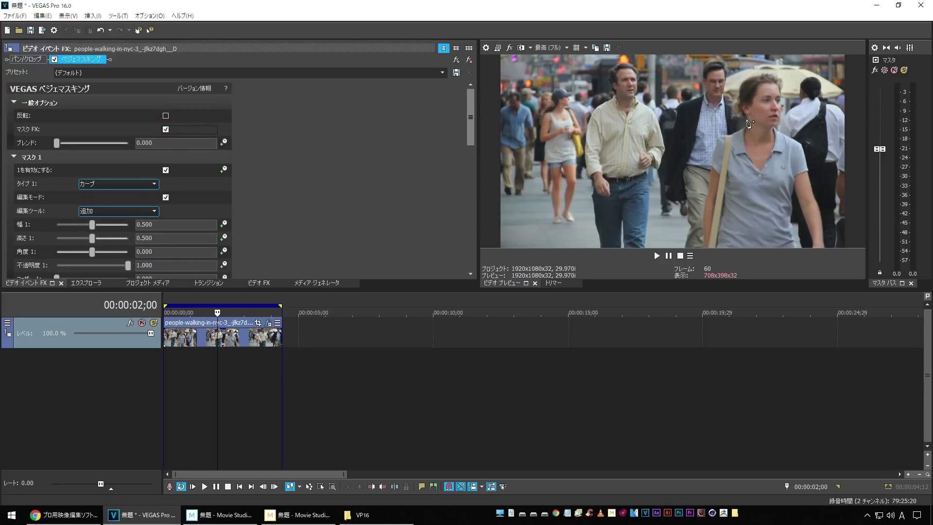
- At the clip's first frame, trace a closed curve mask around the outline of the woman in the light blue polo shirt
click(240, 486)
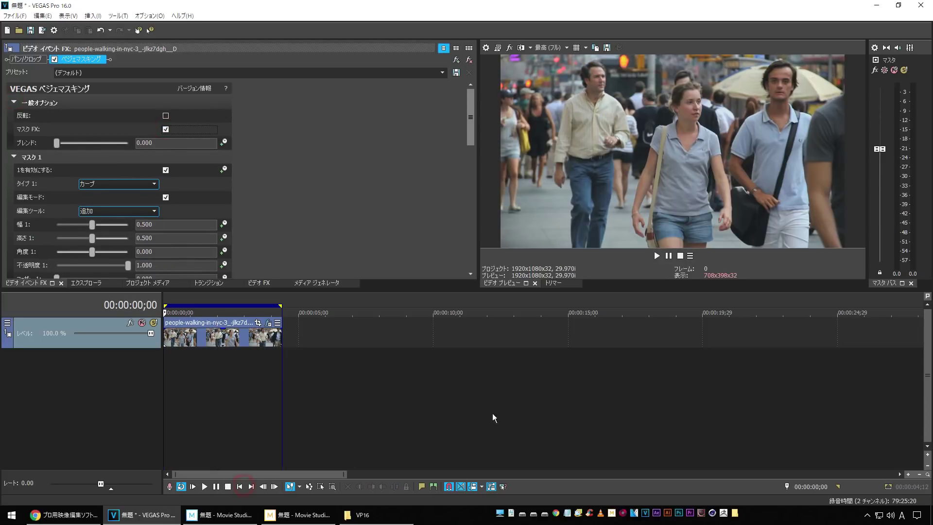
click(704, 102)
click(717, 135)
click(727, 178)
click(734, 204)
click(734, 224)
click(717, 222)
click(724, 206)
click(718, 188)
click(712, 164)
click(707, 173)
click(709, 194)
click(708, 209)
click(711, 227)
click(649, 228)
click(649, 206)
click(657, 173)
click(647, 184)
click(640, 204)
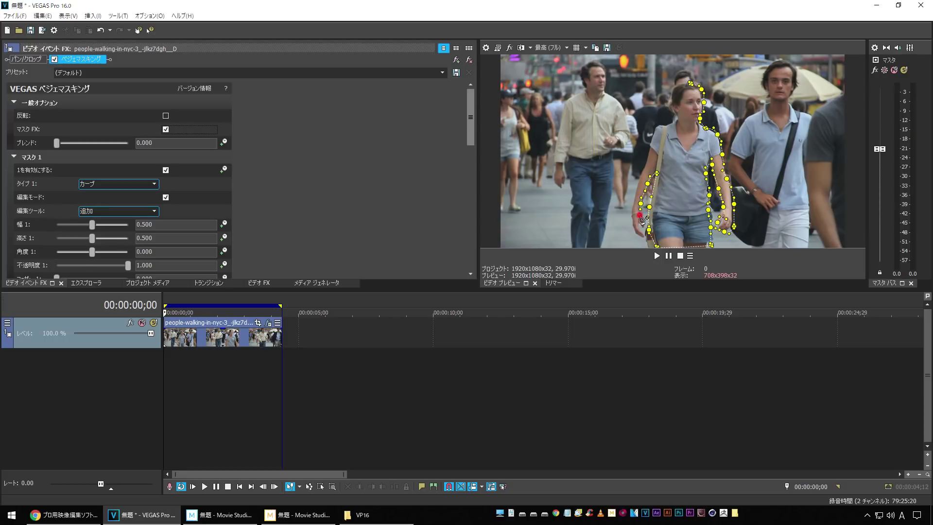
click(632, 229)
click(631, 198)
click(641, 171)
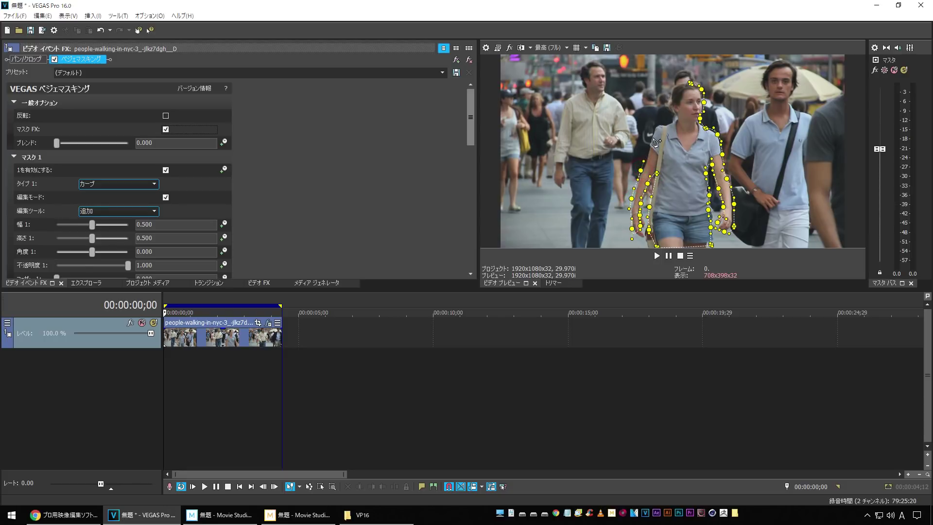
click(690, 84)
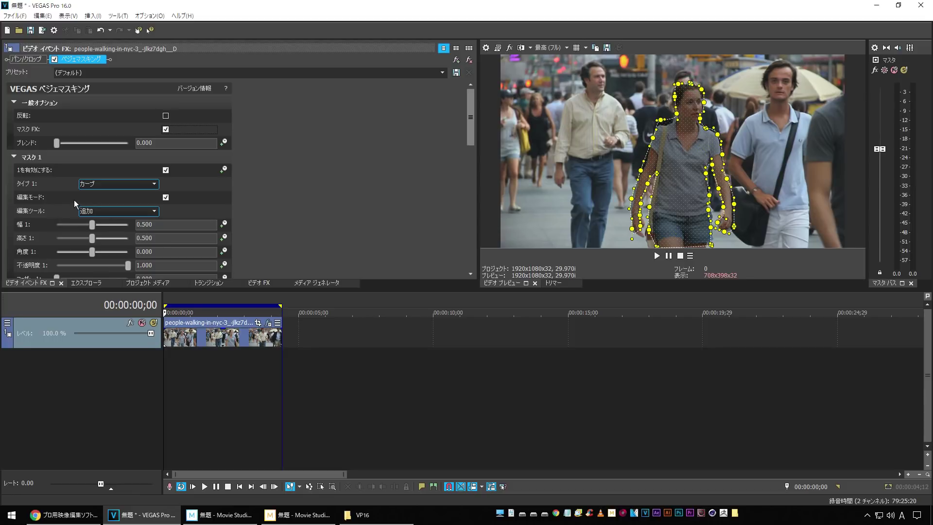
- Turn off 編集モード and マスク FX for the curve mask, and run motion tracking for mask 1
click(166, 197)
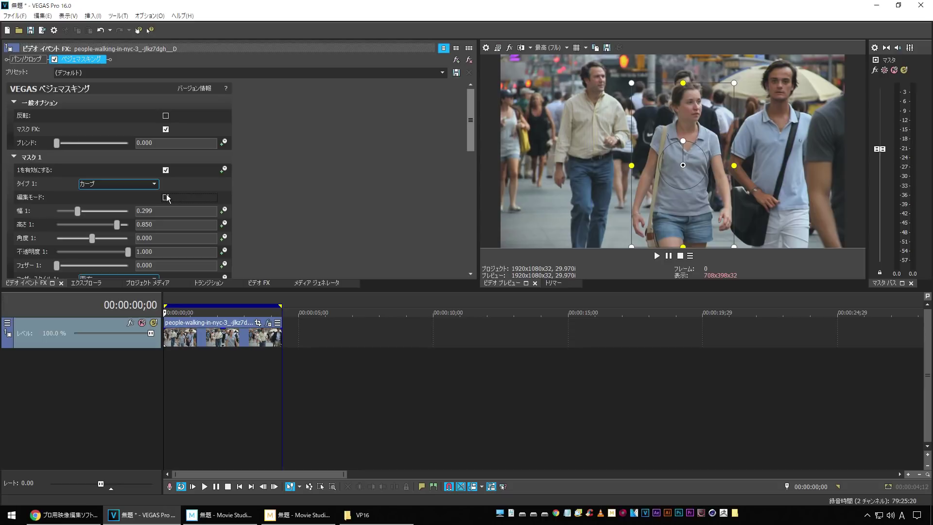
click(166, 129)
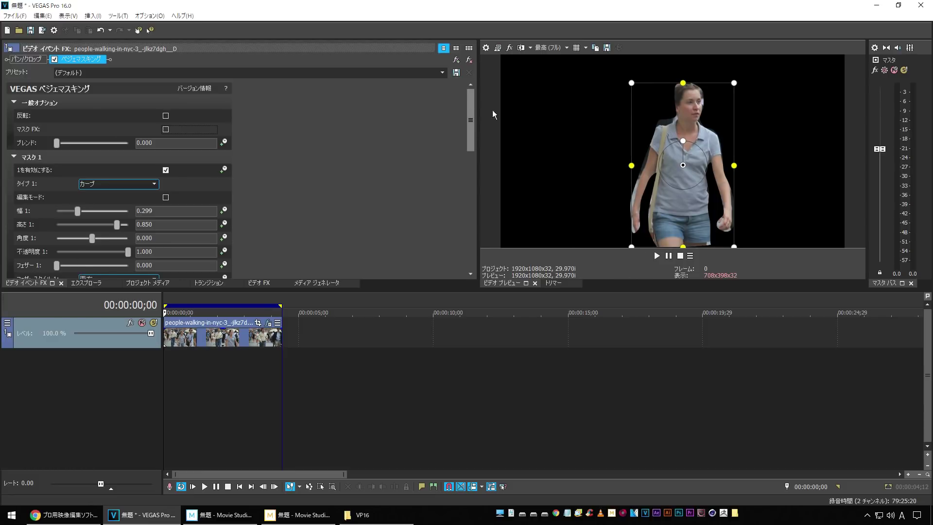
drag(471, 104, 470, 238)
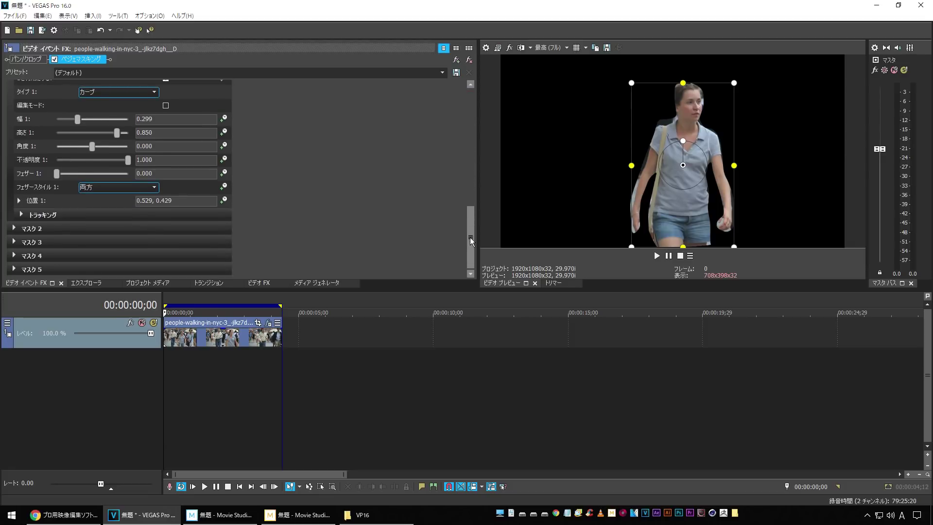
click(19, 215)
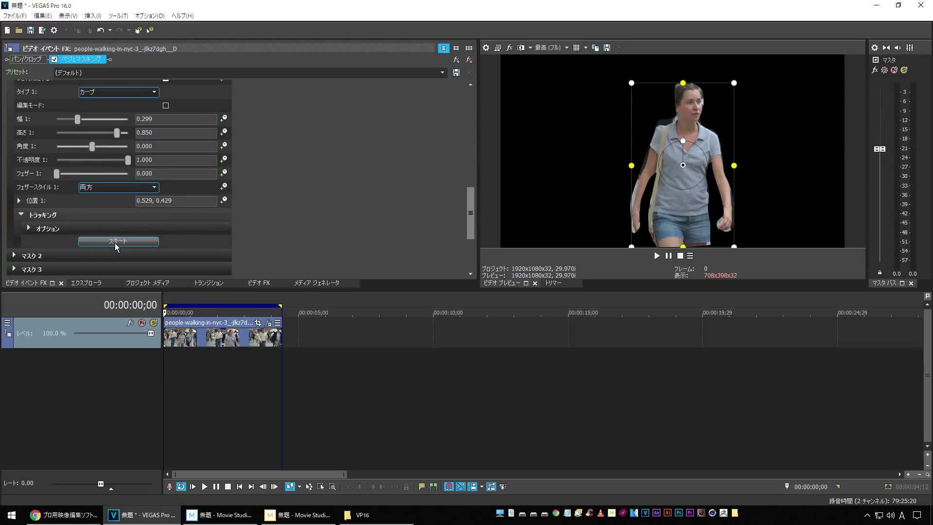
click(114, 243)
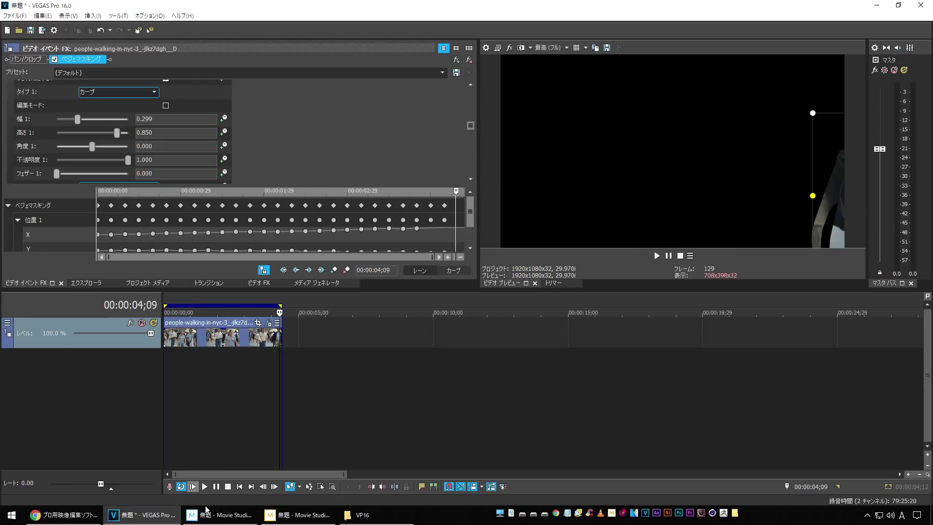
- Play back the tracked cutout of the woman several times from the beginning of the clip
click(240, 487)
click(177, 378)
key(space)
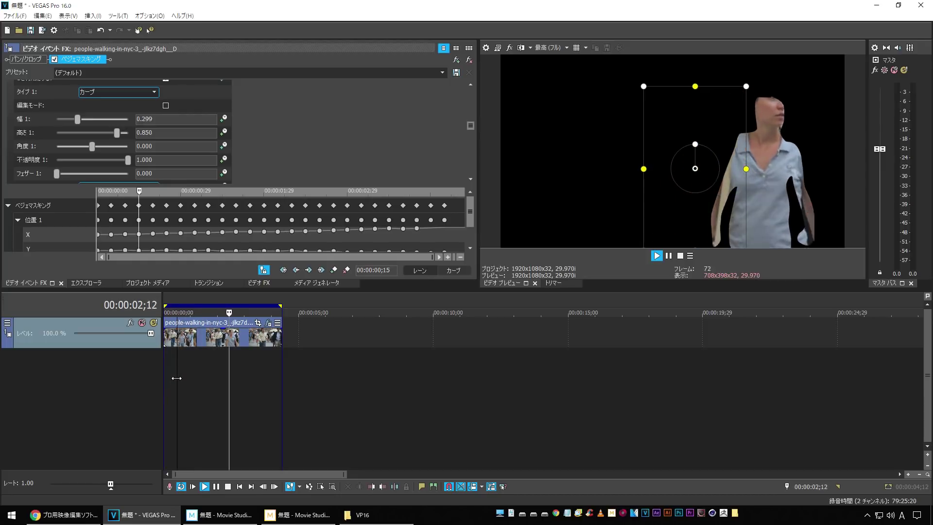
key(space)
click(240, 487)
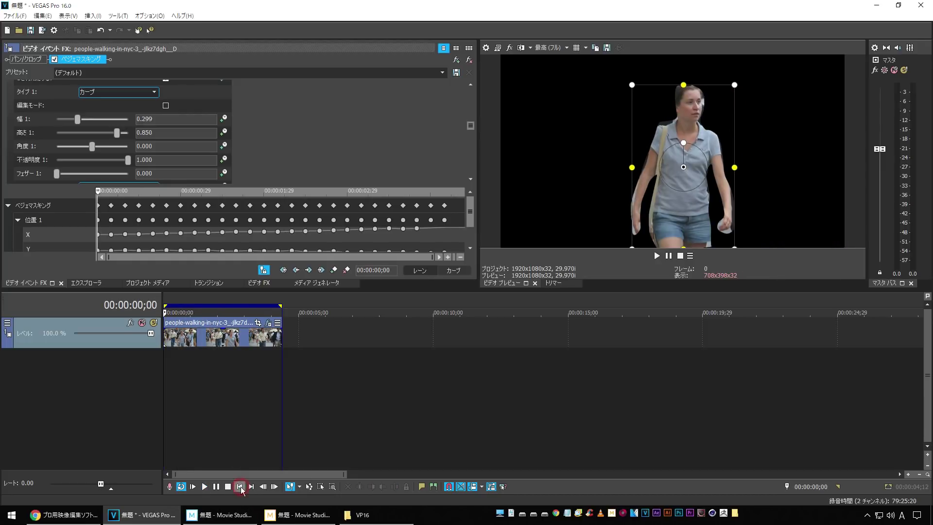
key(space)
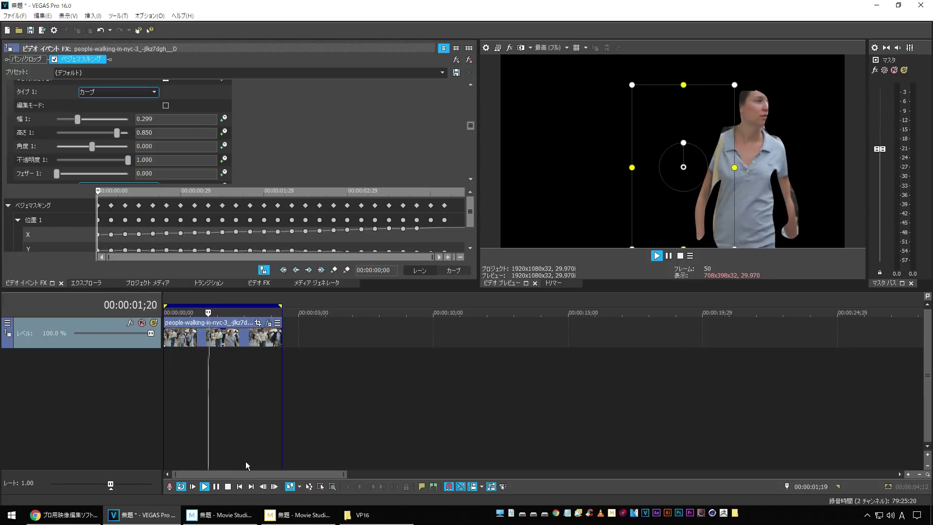
key(space)
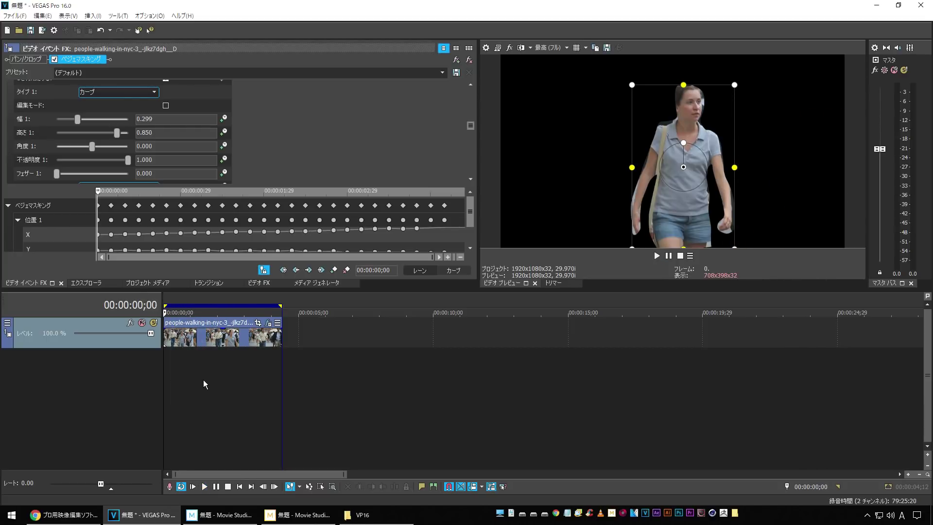
key(space)
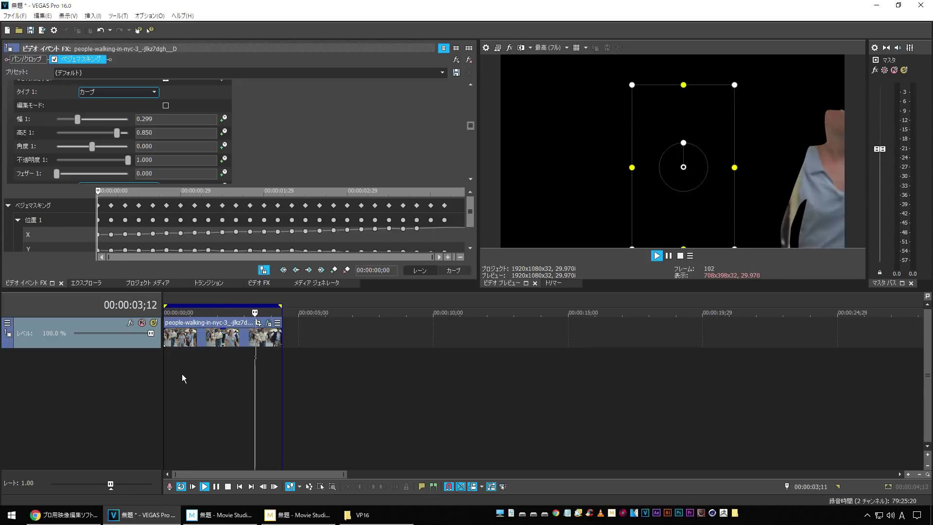
key(space)
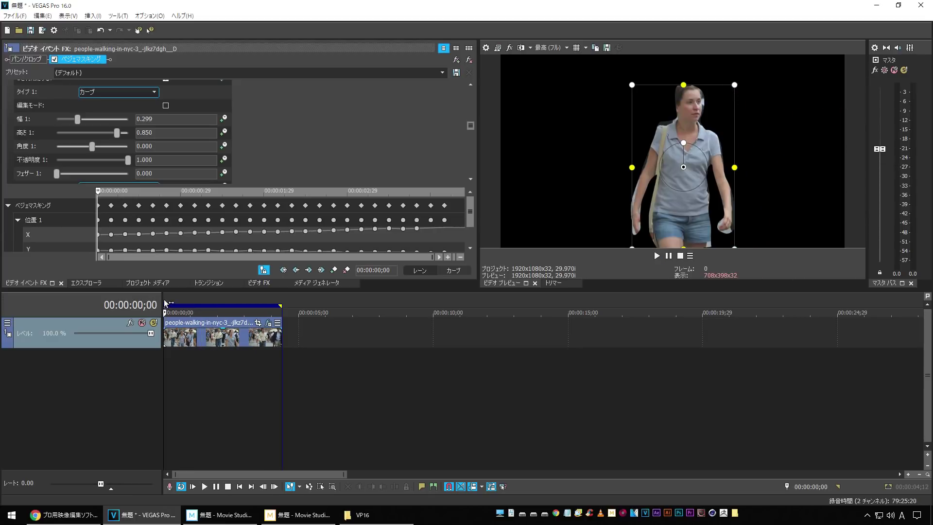
- Remove the ベジェマスキング effect from the clip and enable マスク in its パン/クロップ settings
click(469, 59)
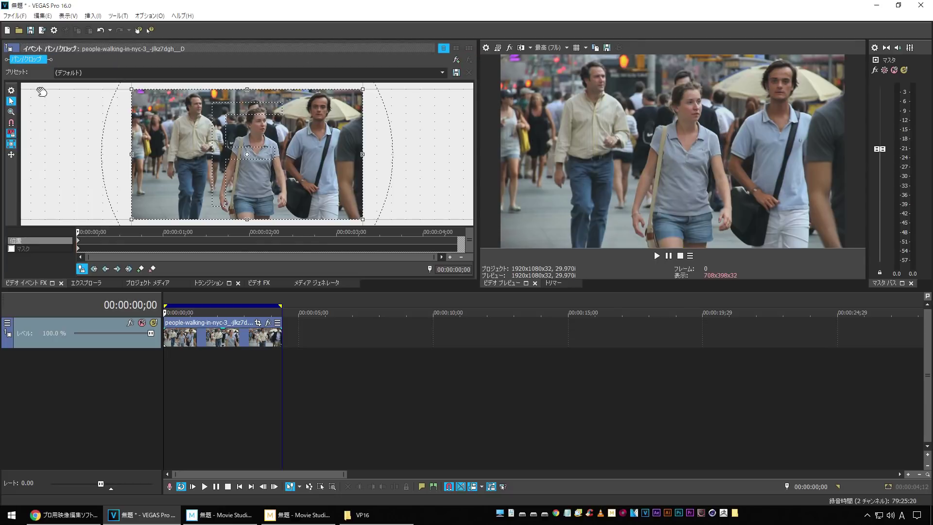
click(10, 248)
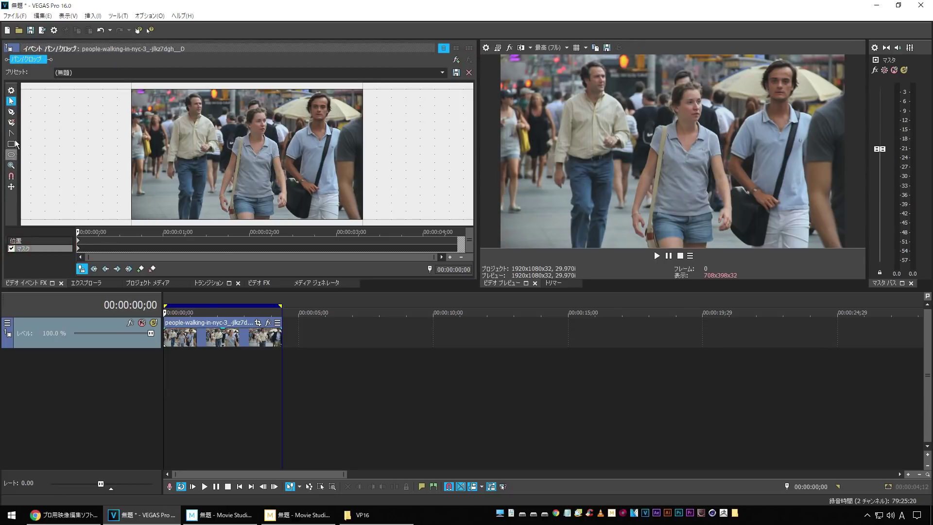
- Draw a closed anchor-point mask around the woman in the パン/クロップ frame at 00:00:00;00
click(11, 111)
click(266, 112)
click(267, 126)
click(276, 147)
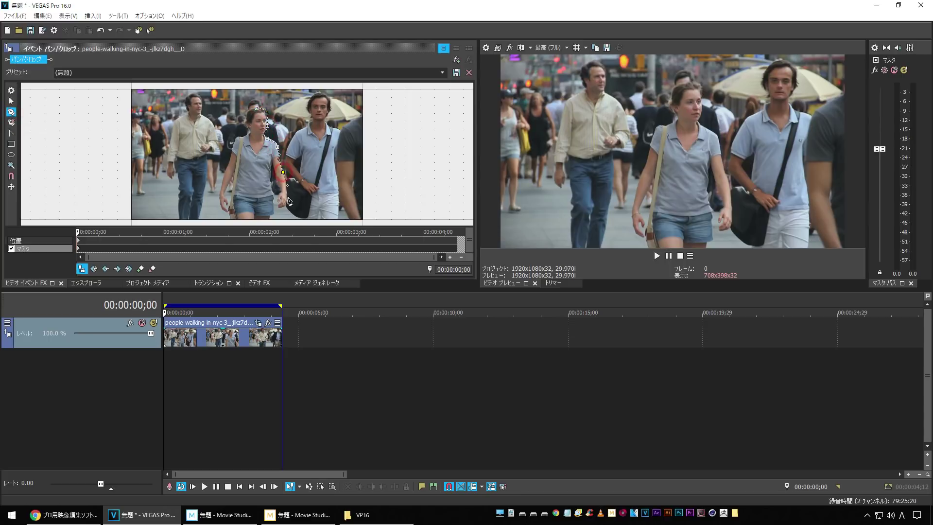
click(282, 214)
click(223, 205)
click(222, 169)
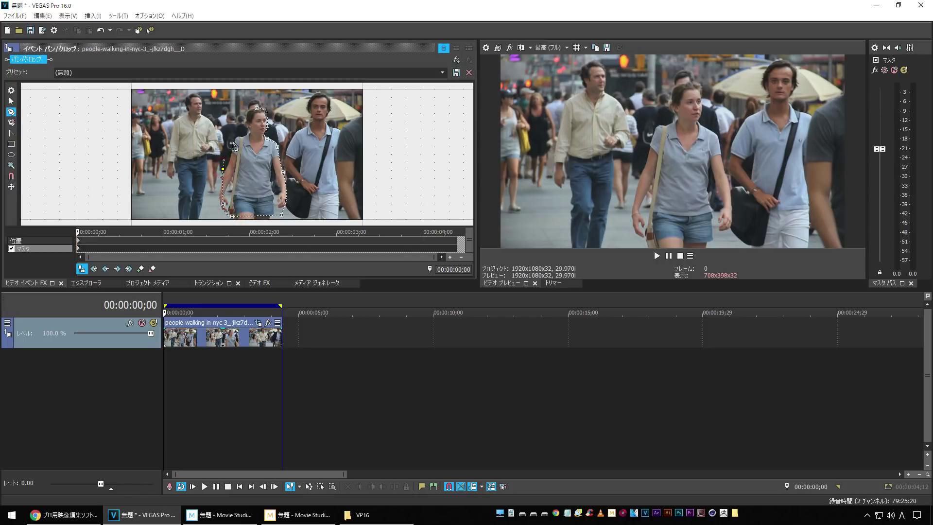
click(257, 109)
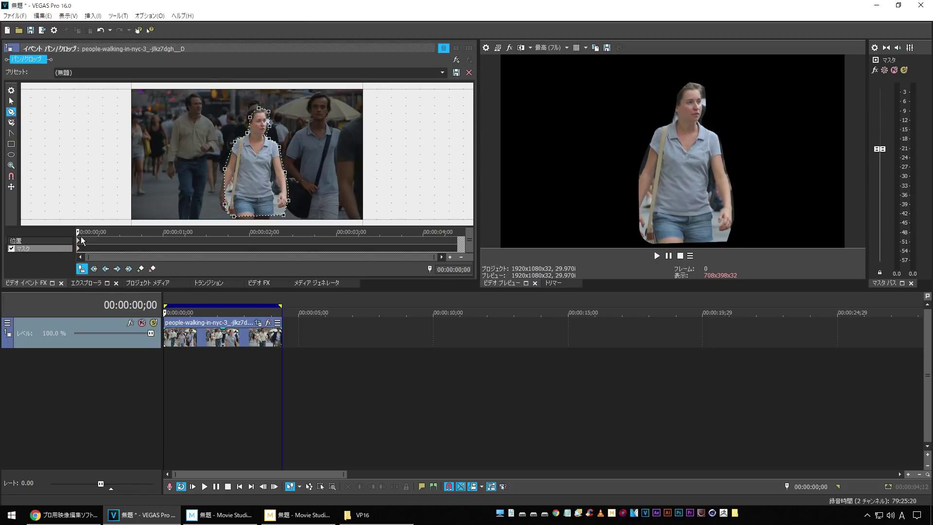
- At 00:00:01;23, move the パン/クロップ mask onto the woman and reshape its points to fit her outline
drag(79, 232, 230, 231)
drag(251, 148, 302, 141)
click(289, 218)
drag(286, 210, 281, 223)
drag(335, 210, 350, 236)
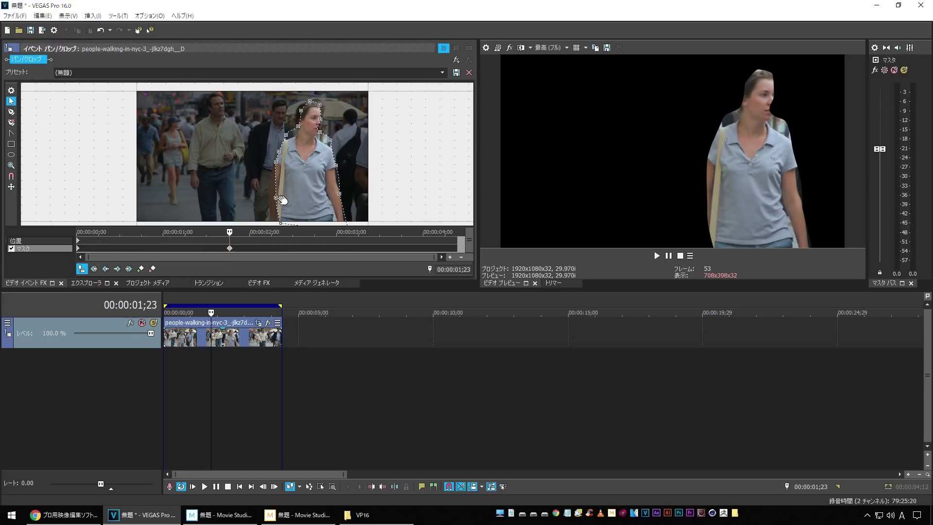
drag(277, 199, 270, 201)
drag(297, 129, 282, 145)
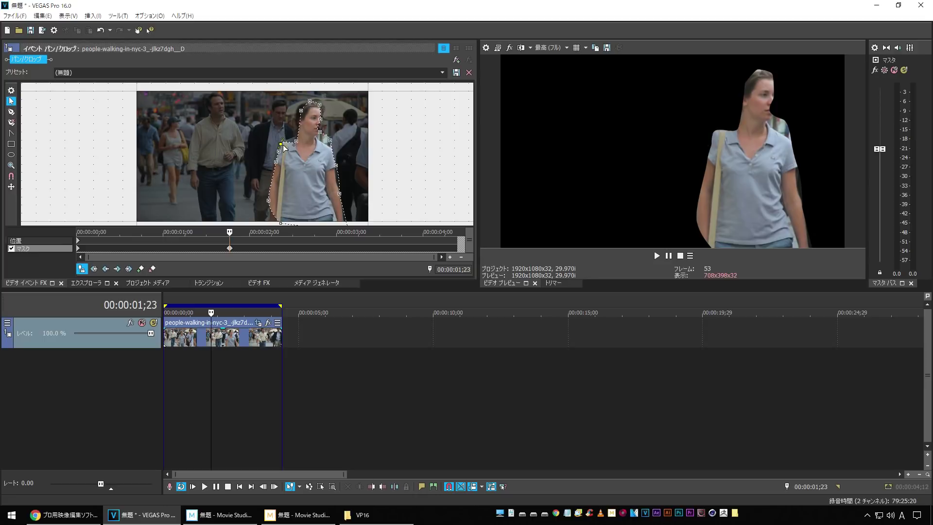
- Return to the clip's start and play back the keyframed mask from 00:00:00;12
drag(231, 233, 67, 228)
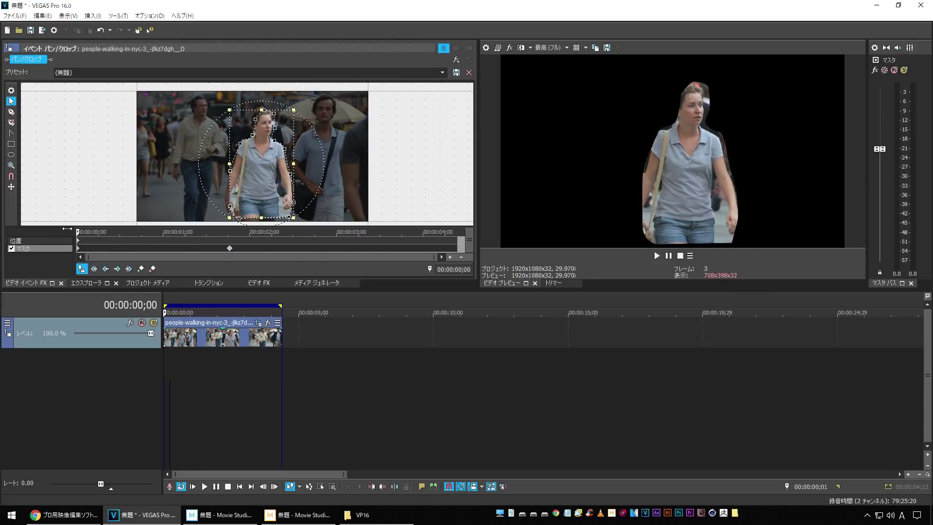
click(174, 398)
key(space)
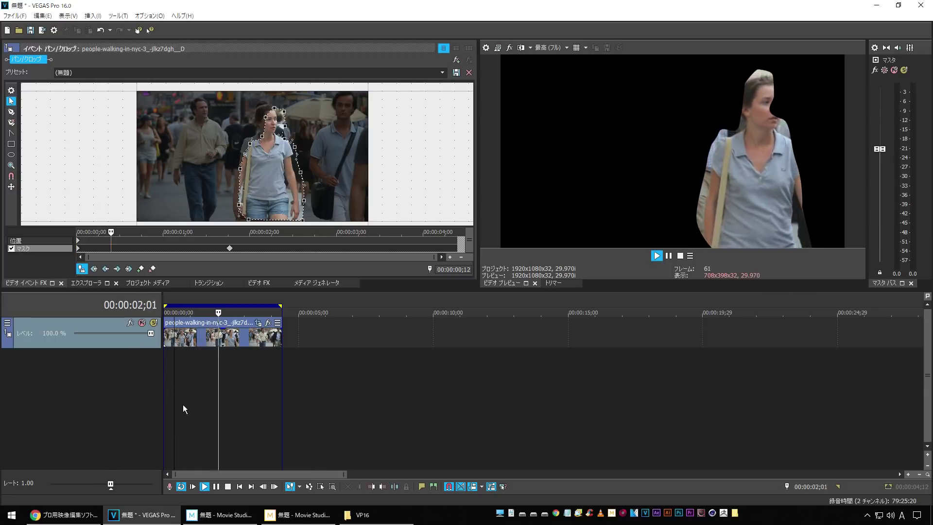
key(space)
- Adjust the mask's outline points around the woman at 00:00:00;12, testing undo and redo on the change
drag(240, 171, 221, 173)
key(ctrl+z)
key(ctrl+y)
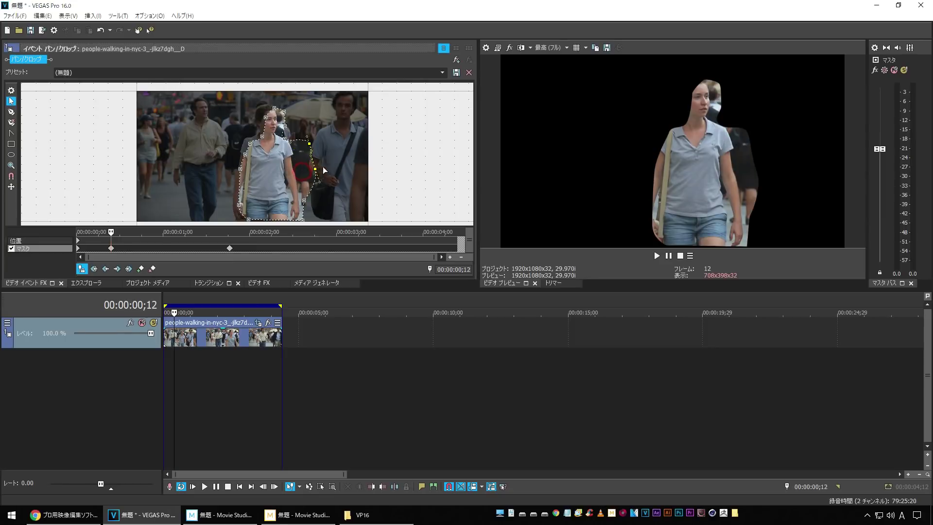
- Play back the manually keyframed cutout from the clip's first frame and stop playback
click(240, 487)
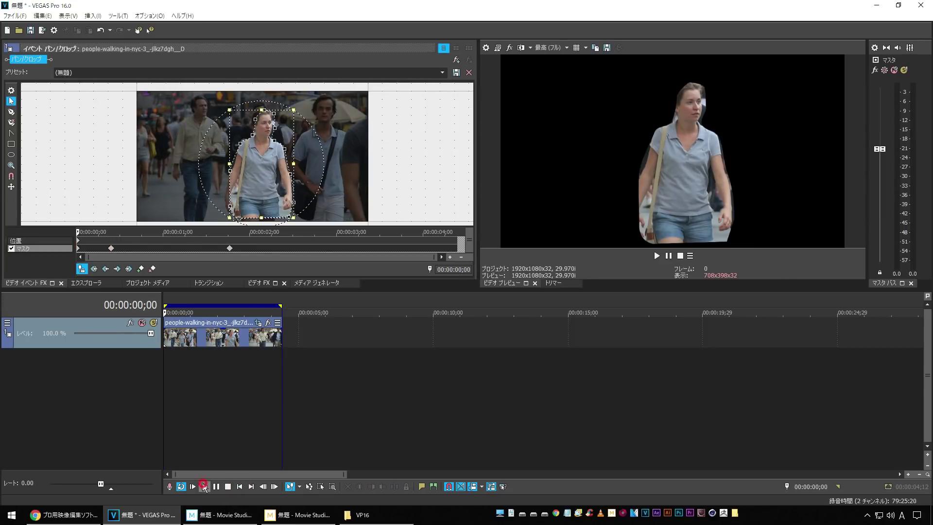
click(204, 487)
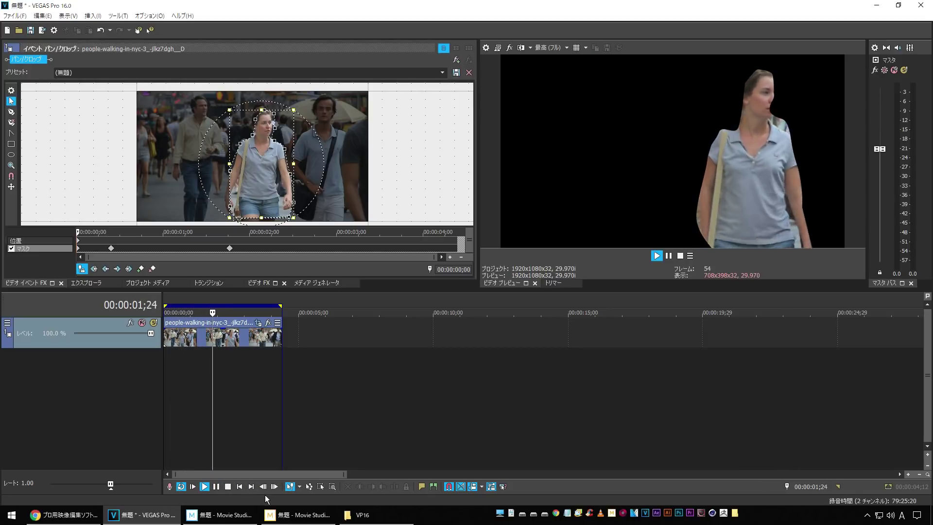
click(227, 486)
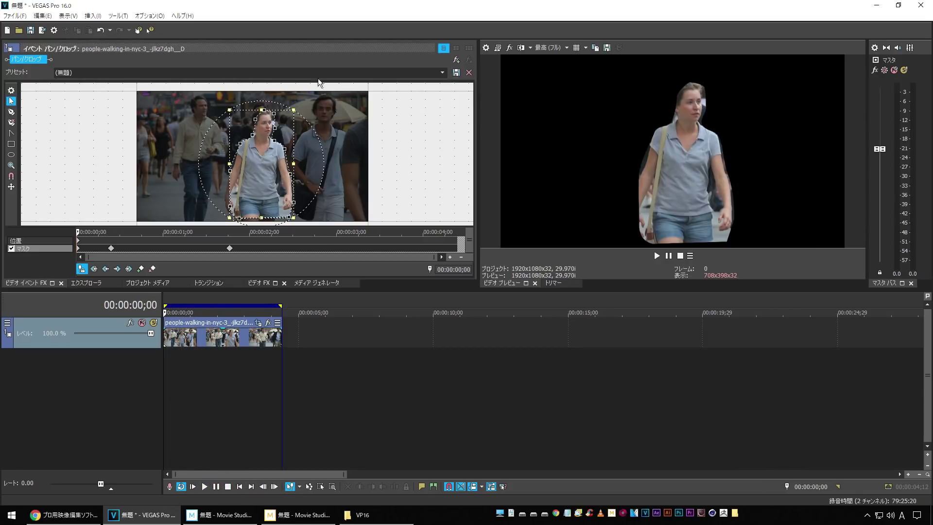
- Switch to Chrome and highlight the heading HDRカラーサポート further down the product page, ending with the text deselected
key(alt+Tab)
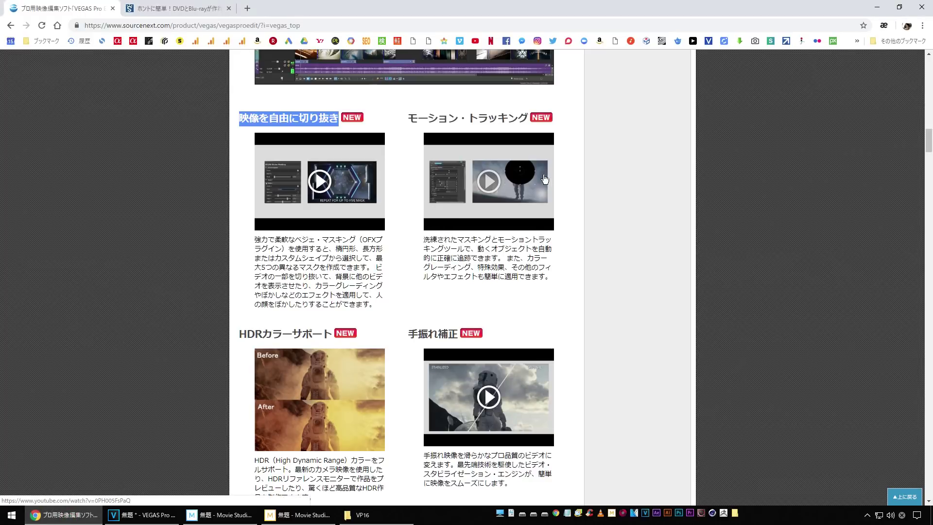
scroll(581, 177, down, 3)
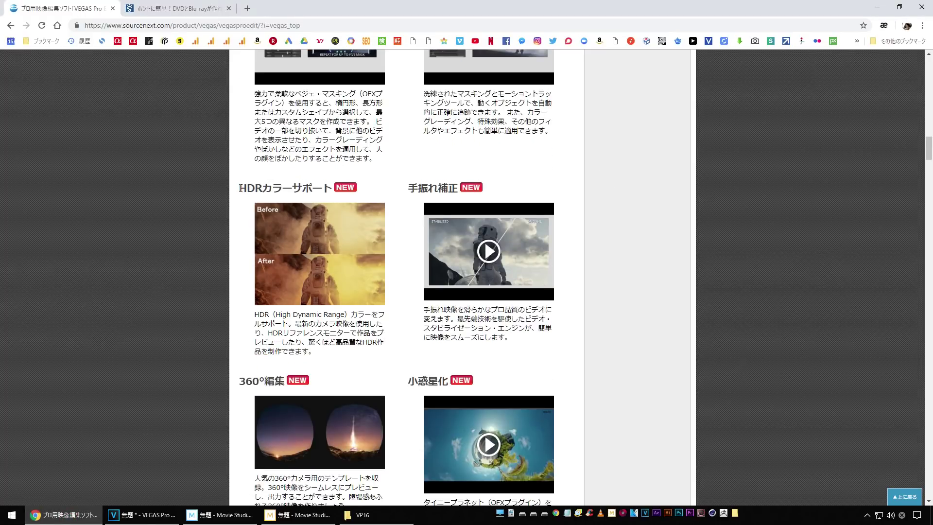
drag(239, 188, 327, 189)
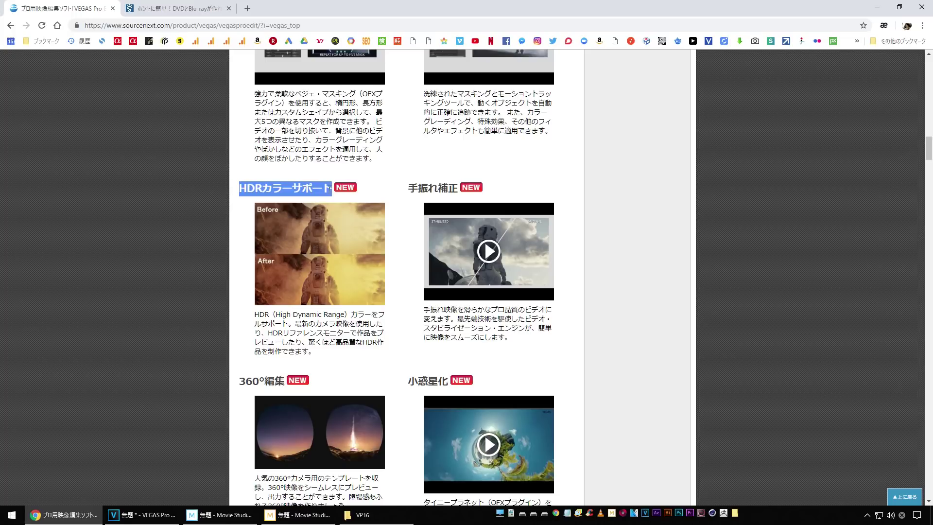
click(238, 206)
drag(240, 188, 333, 188)
click(240, 185)
drag(240, 187, 329, 191)
click(334, 191)
drag(240, 187, 332, 187)
click(405, 192)
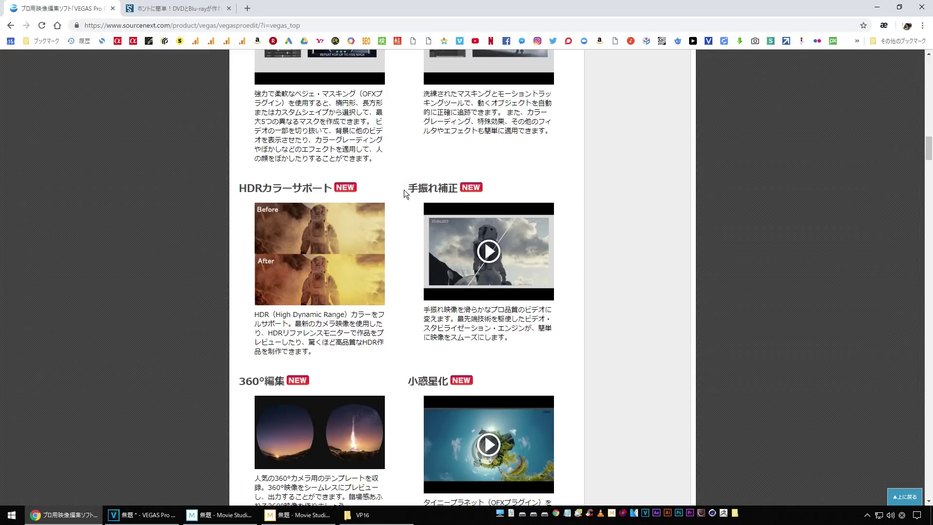
- Switch to VEGAS Pro and add the VEGAS ビデオ手ブレ補正 media effect to the street clip, then remove it after viewing its settings
click(141, 515)
click(207, 340)
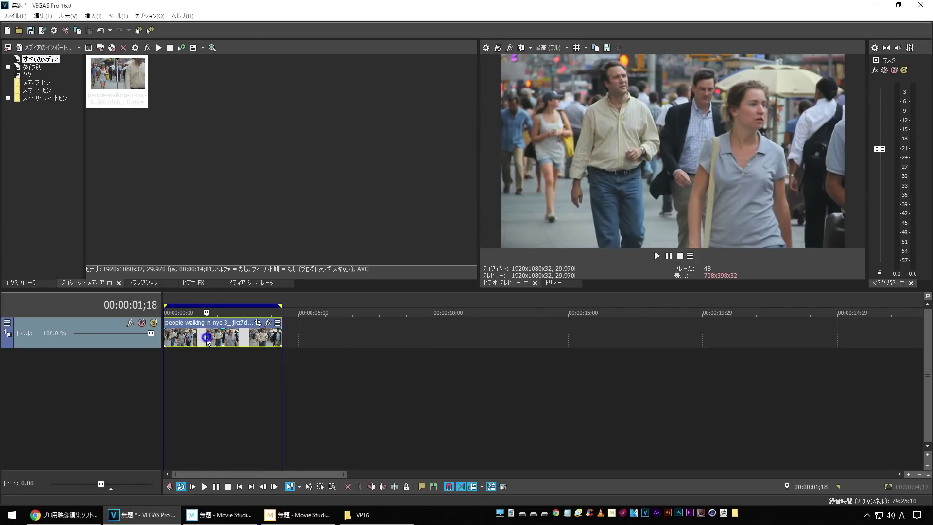
right_click(208, 340)
click(234, 167)
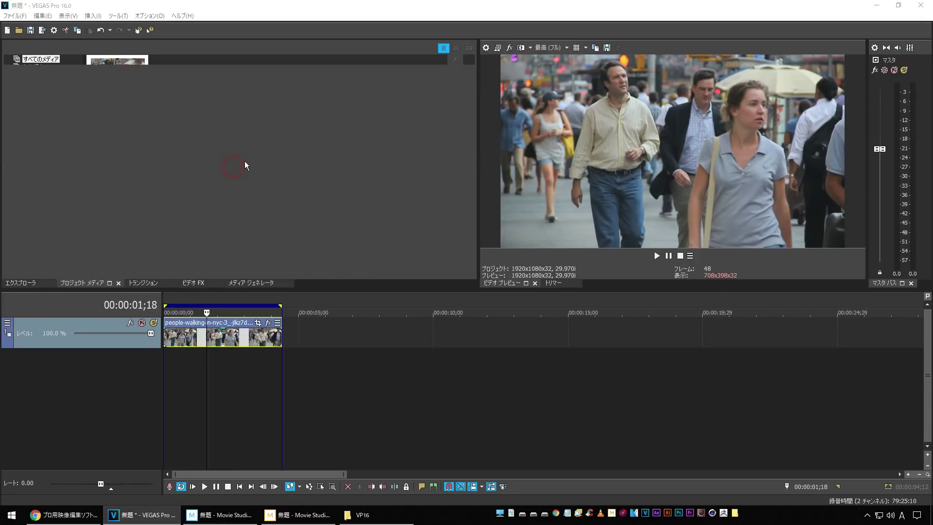
double_click(434, 279)
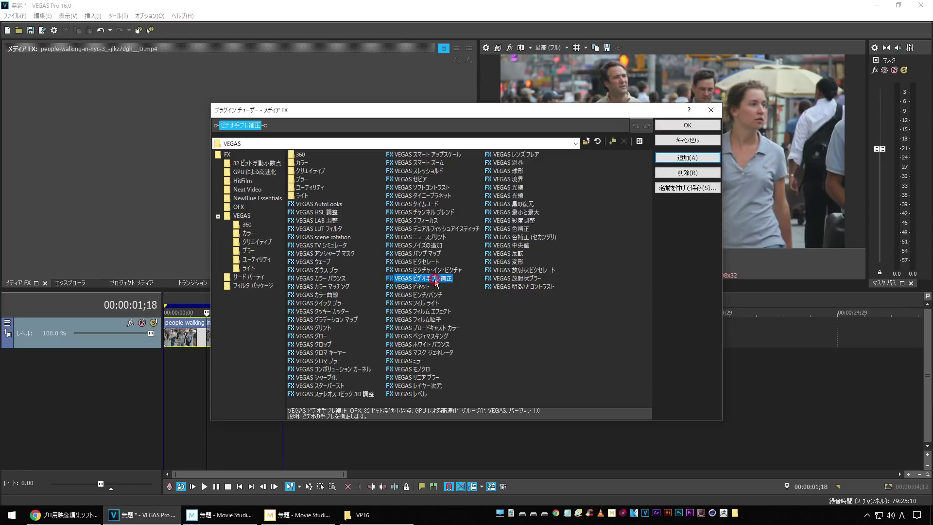
click(670, 126)
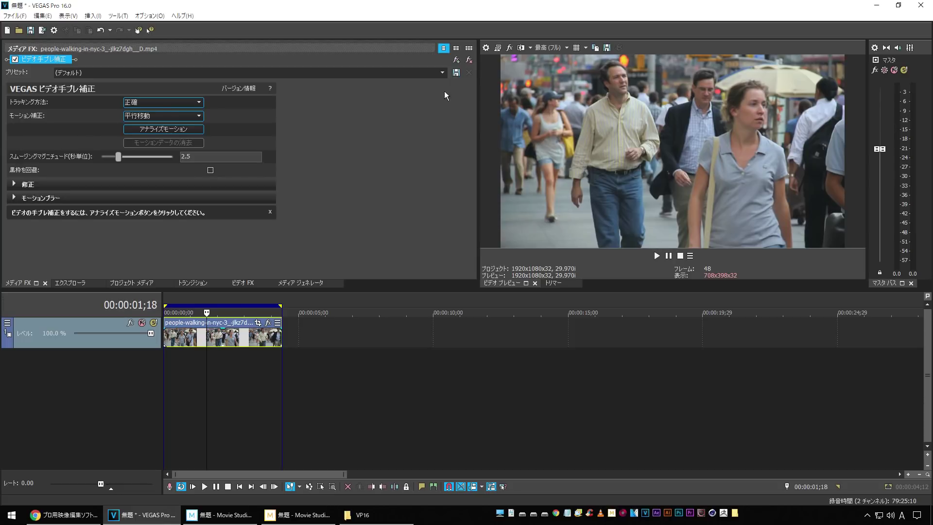
click(468, 60)
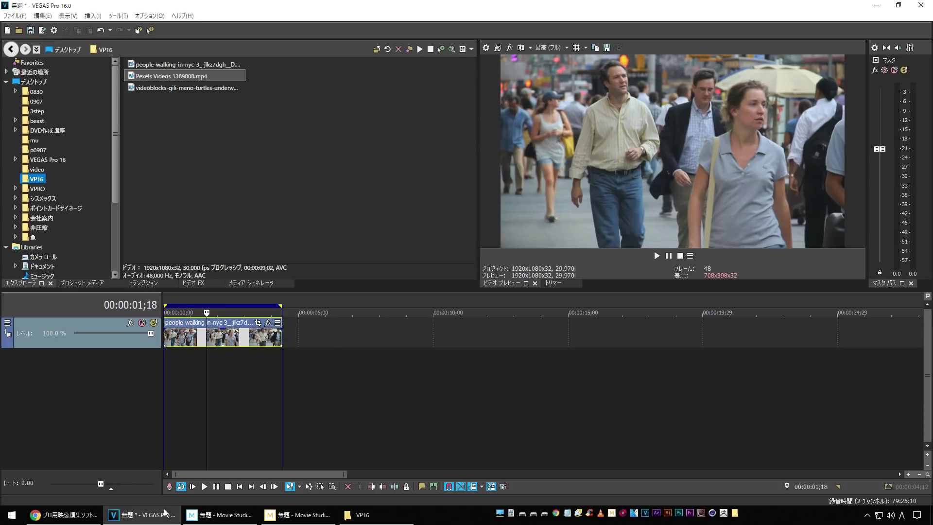
- Check the 360°編集 section of the product page in Chrome and switch back to VEGAS Pro
click(66, 515)
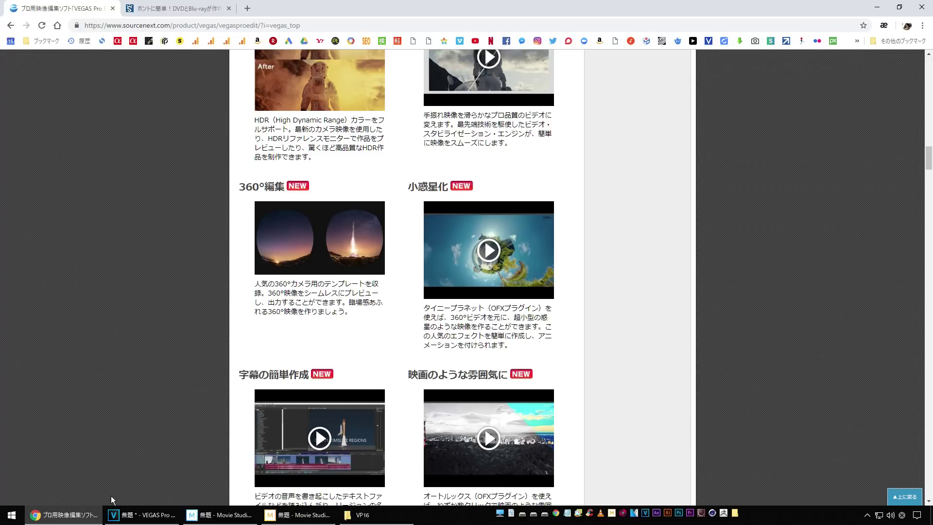
click(116, 515)
- Create a new project with the template 360 Ricoh Theta V (3840x1920, 29.970 fps), discarding changes to the current project
click(15, 16)
click(19, 20)
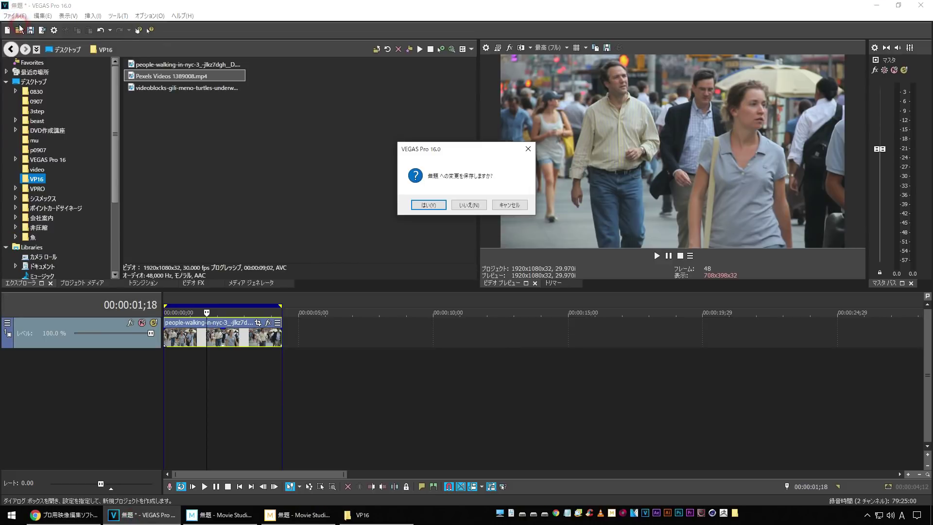
click(469, 205)
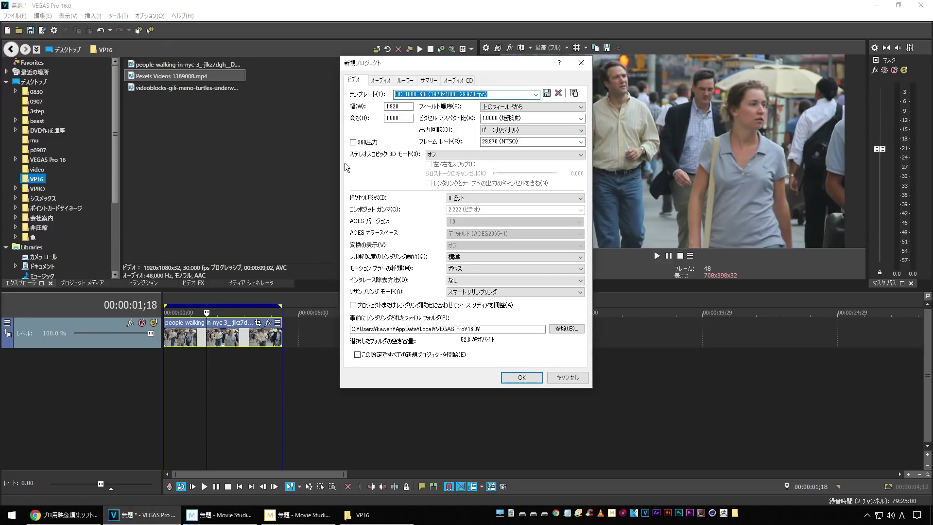
click(537, 94)
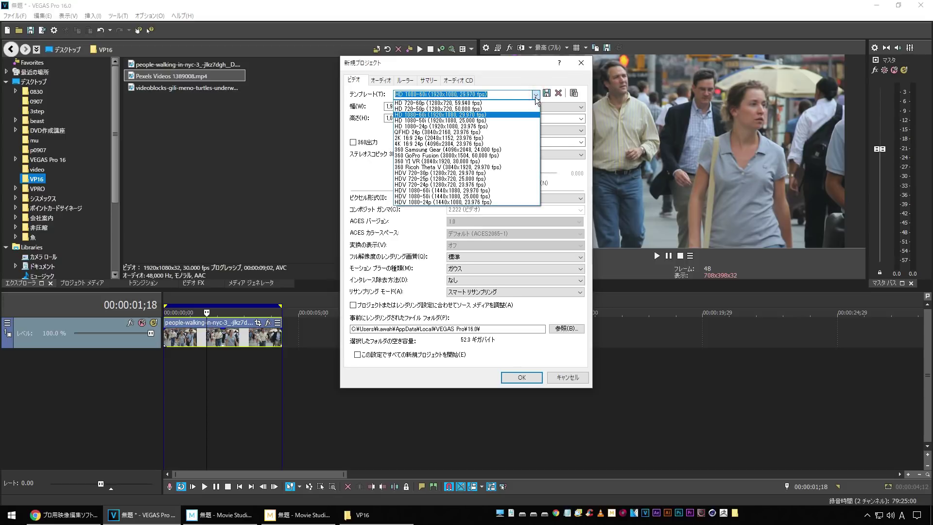
click(437, 167)
click(515, 378)
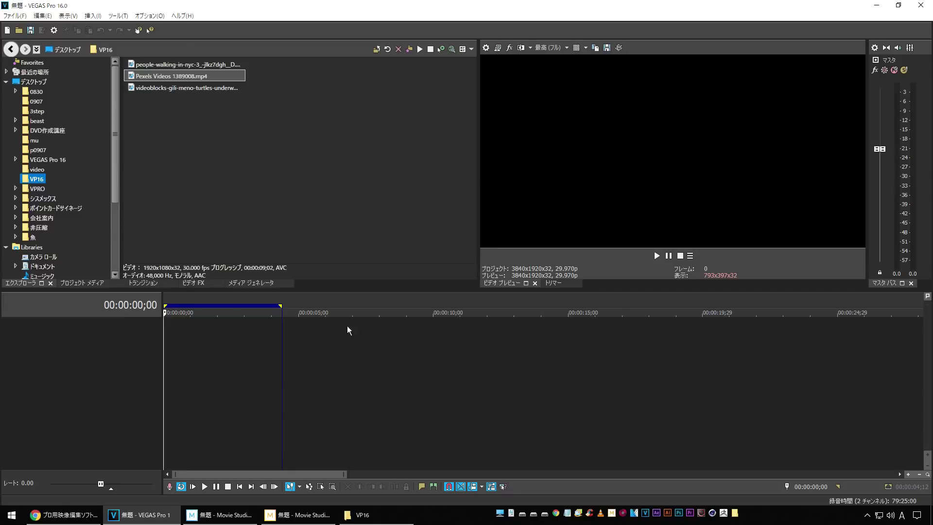
- Place the 360° underwater turtle clip at the timeline's start, split it at 00:00:07;01 and delete the remainder
key(alt+Tab)
drag(163, 116, 262, 334)
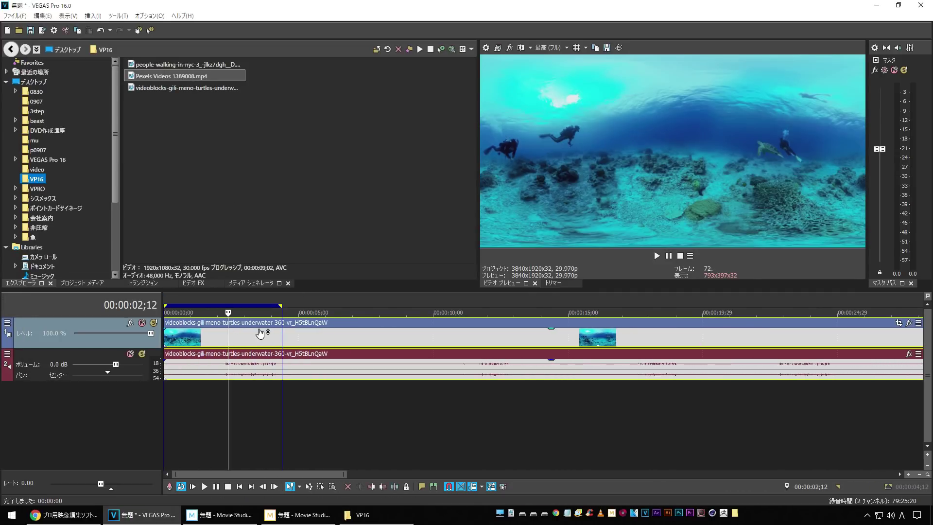
click(285, 342)
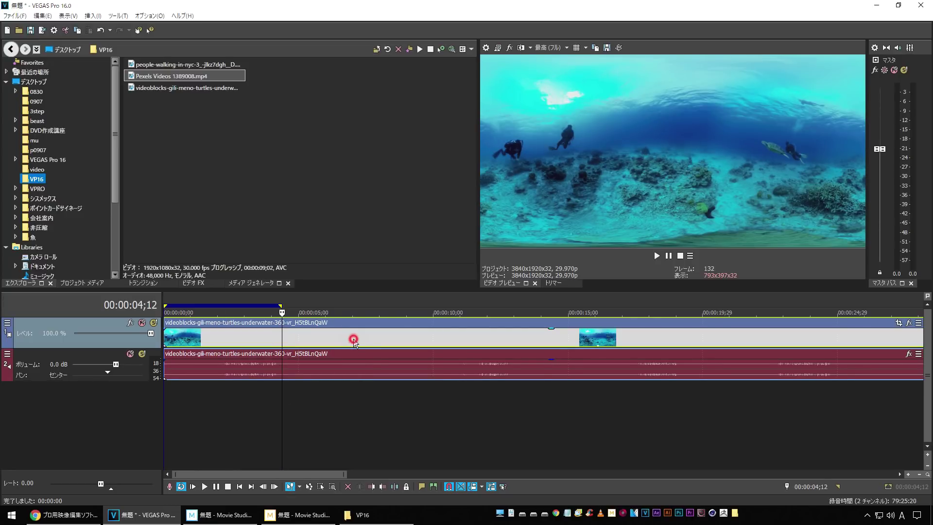
click(354, 340)
key(s)
click(397, 340)
key(Delete)
- Set the loop region to the trimmed clip and play it from the start, muting its audio track before stopping
double_click(316, 344)
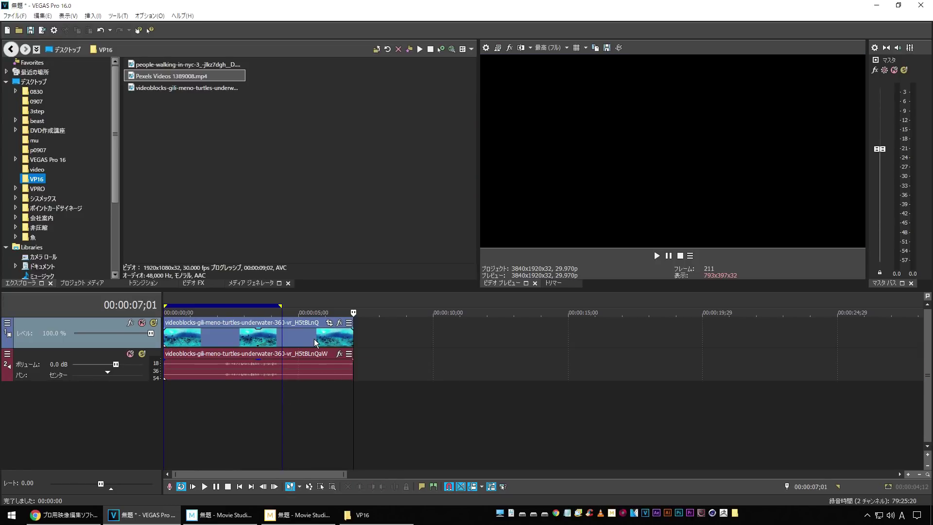
click(239, 487)
key(space)
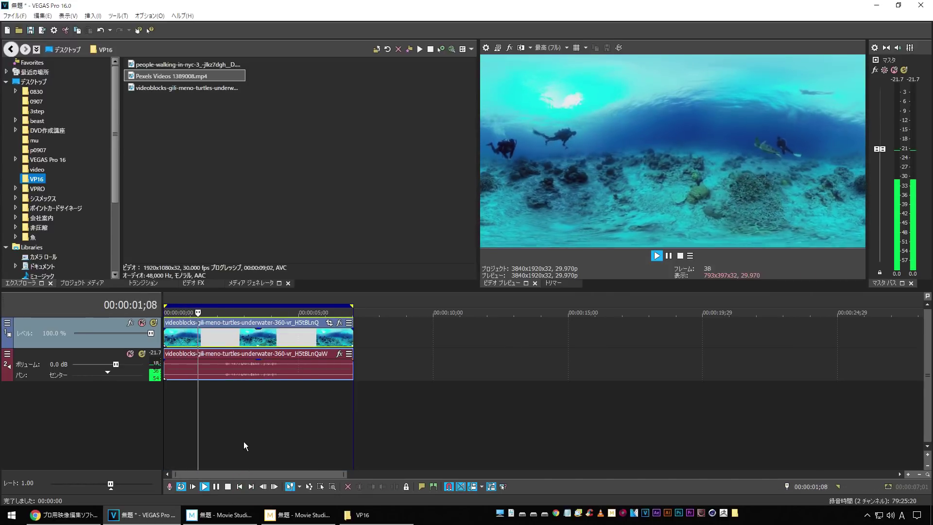
scroll(243, 434, up, 3)
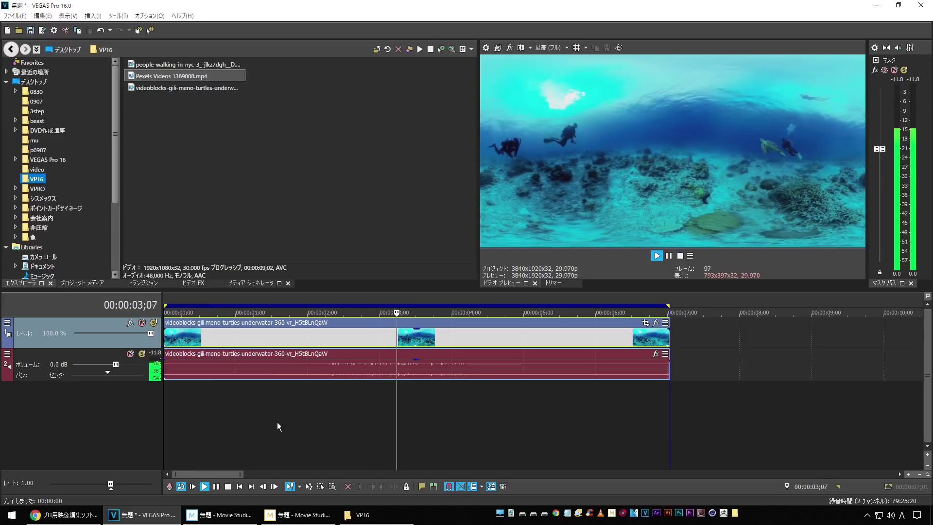
click(131, 353)
click(403, 418)
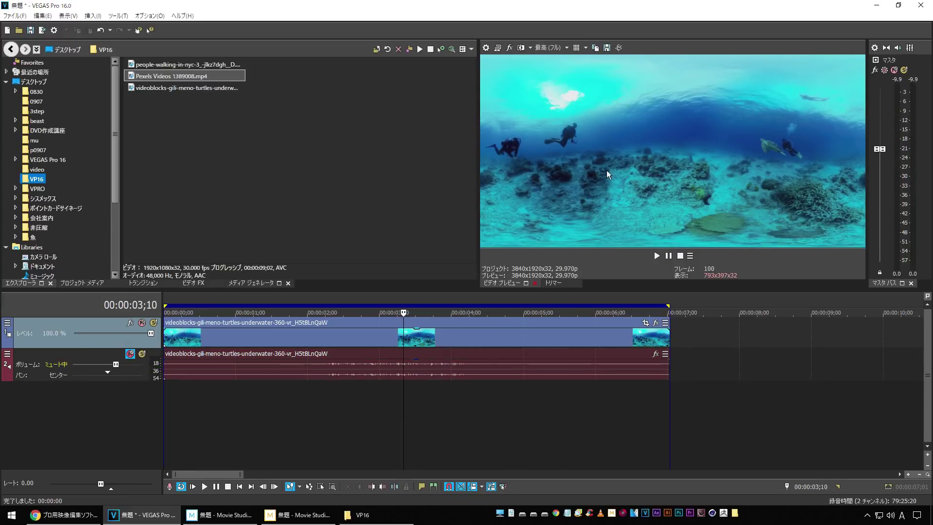
- Enable the 360° preview mode and play the underwater clip from 00:00:01;14
click(619, 48)
click(270, 422)
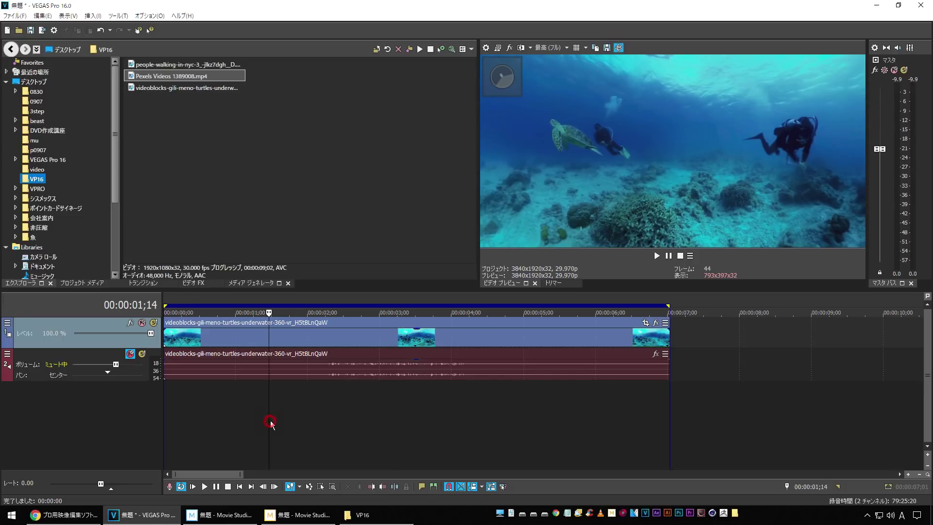
key(space)
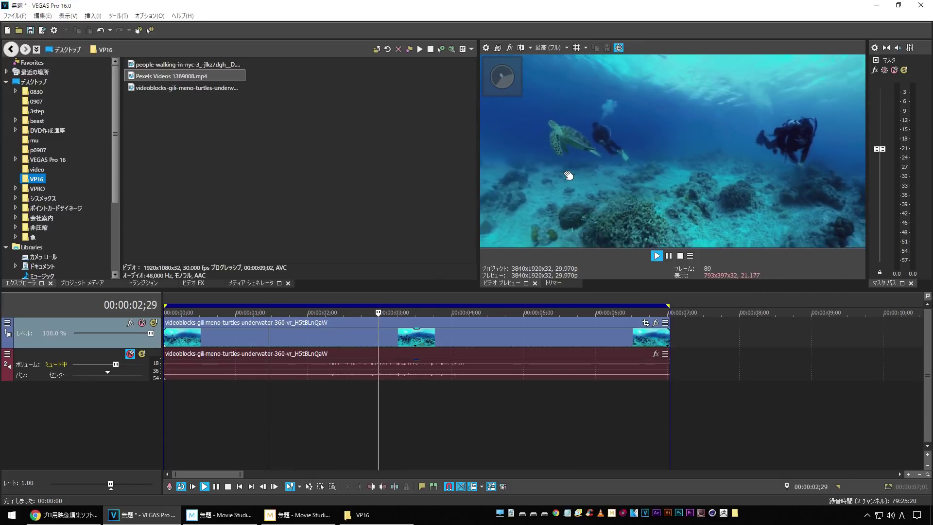
- Look around the underwater scene in the 360° preview during playback, following the turtle and divers, and stop playback
drag(598, 151, 506, 161)
drag(695, 158, 667, 145)
drag(581, 128, 660, 117)
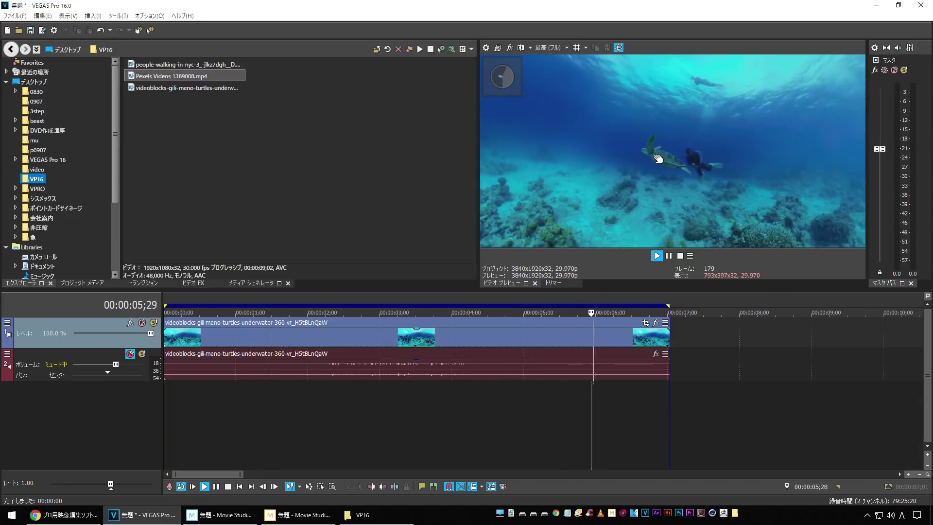
drag(617, 169, 590, 156)
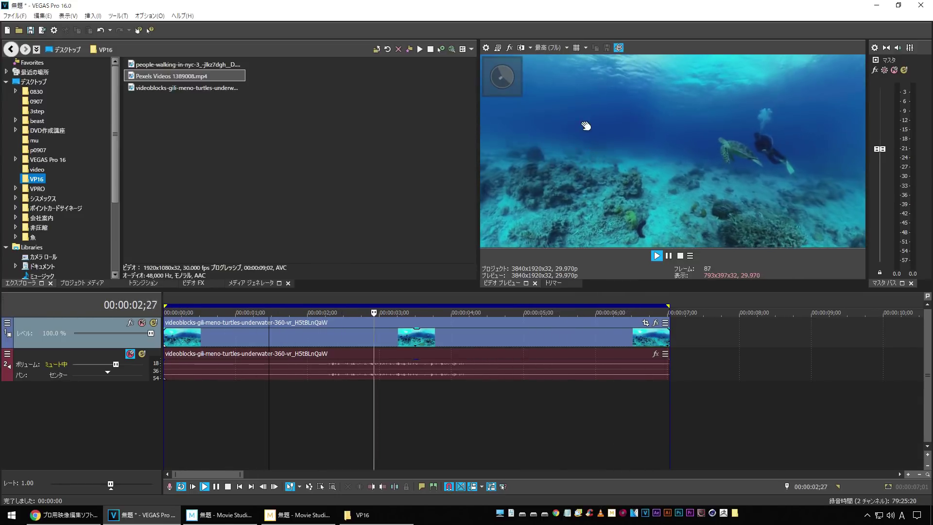
drag(618, 173, 673, 162)
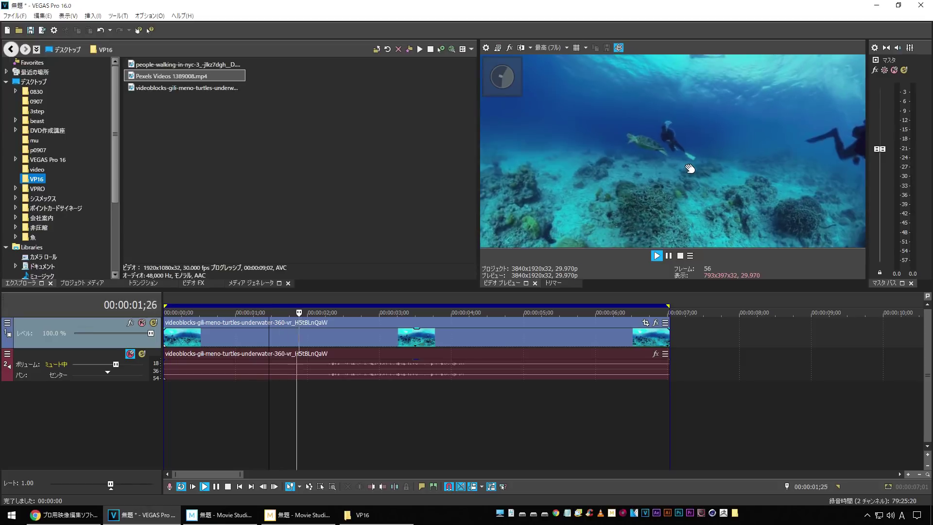
key(space)
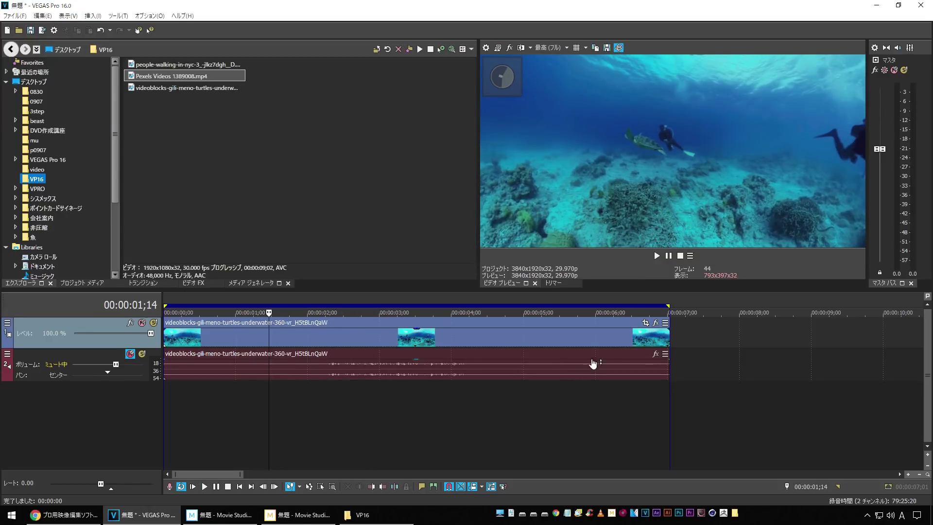
- Add the VEGAS scene rotation effect from the 360 category to the underwater video event
click(655, 323)
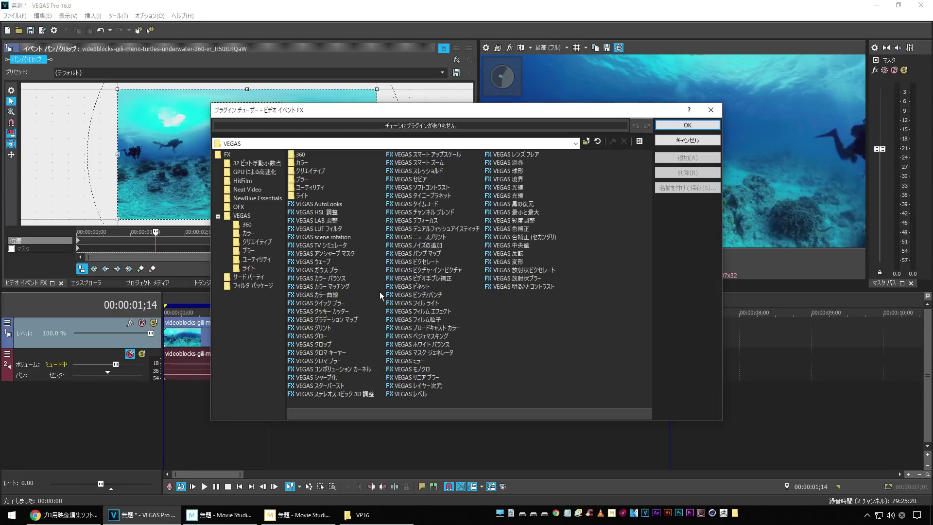
click(246, 225)
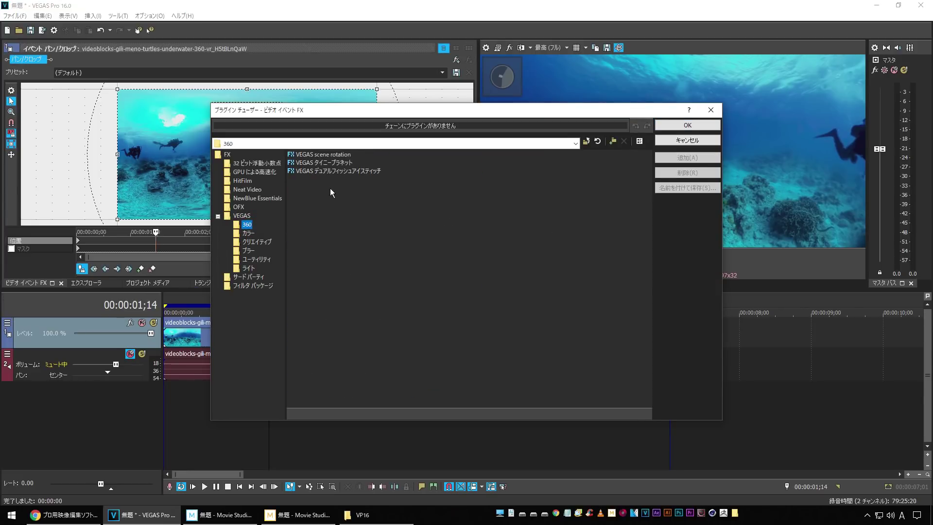
click(345, 155)
click(687, 157)
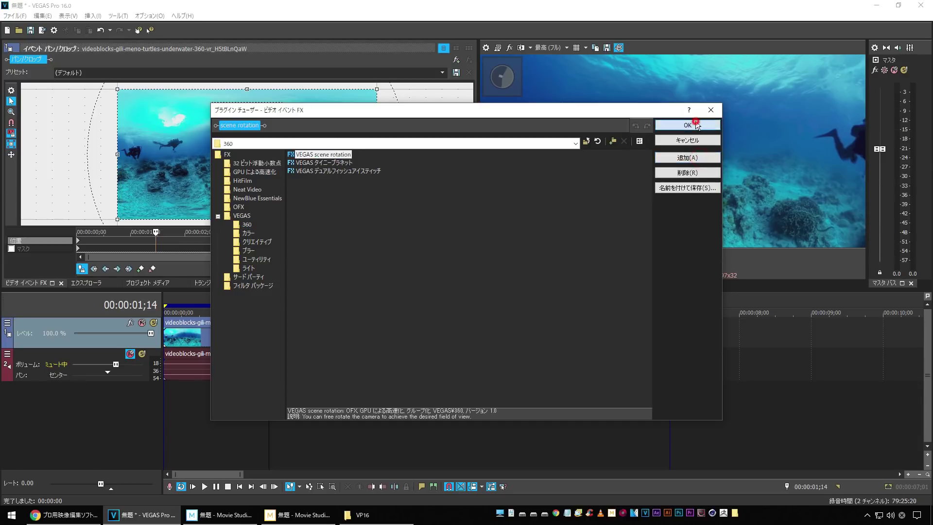
click(688, 126)
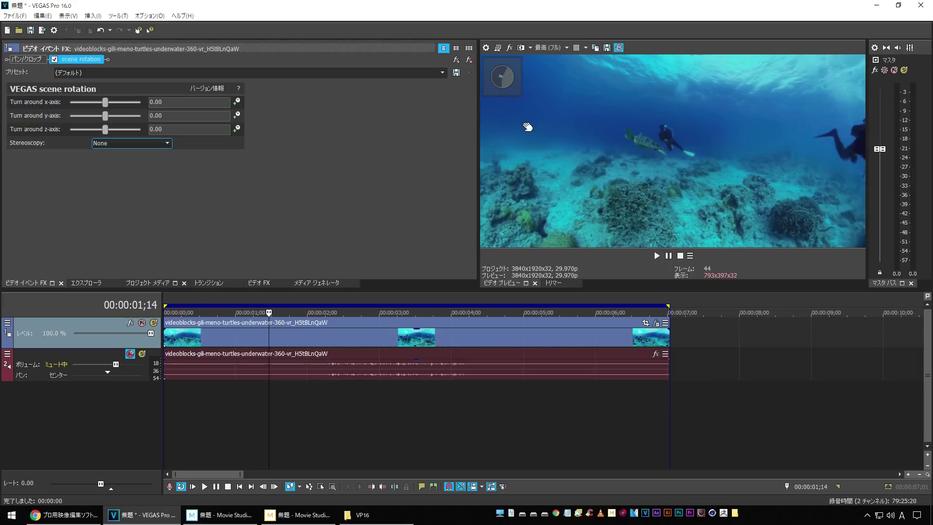
- Turn the 360° view and set the scene rotation to -1.22 around x, -91.84 around y and -3.67 around z
drag(579, 204, 501, 78)
drag(683, 178, 686, 200)
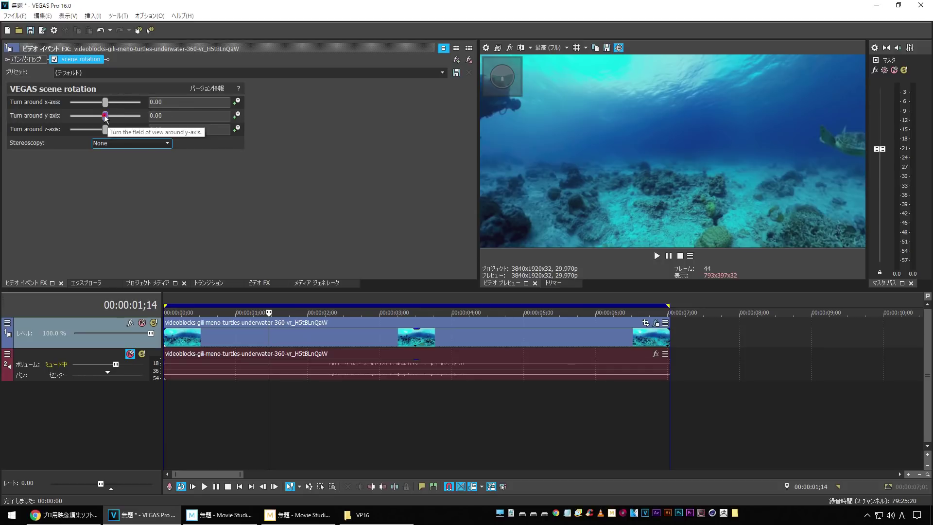
drag(108, 119, 136, 119)
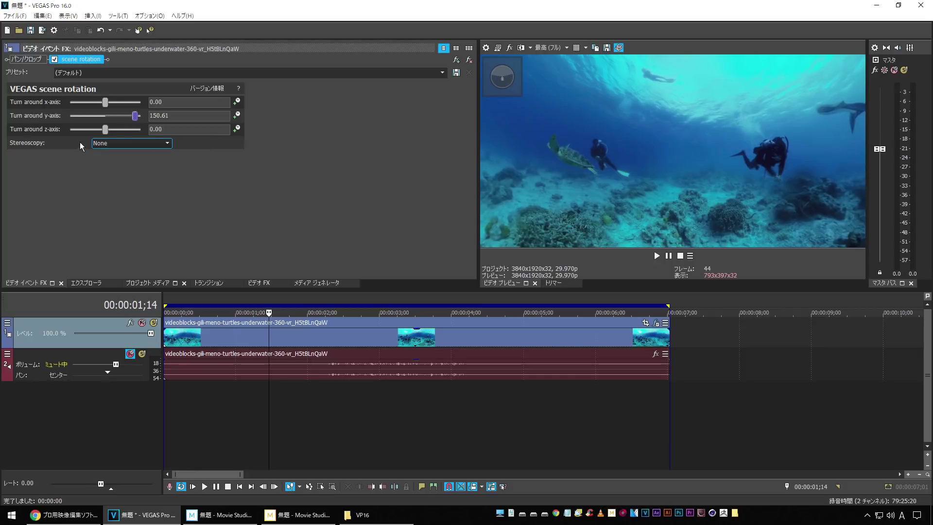
drag(102, 135, 71, 121)
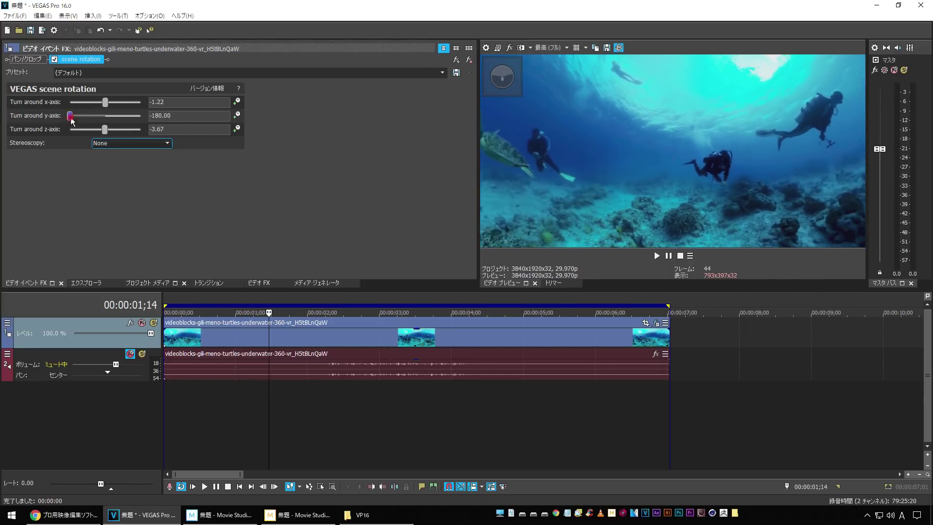
drag(72, 122, 90, 122)
- Animate the y-axis rotation with keyframes, setting it to 180.00 at 00:00:06;23
click(238, 116)
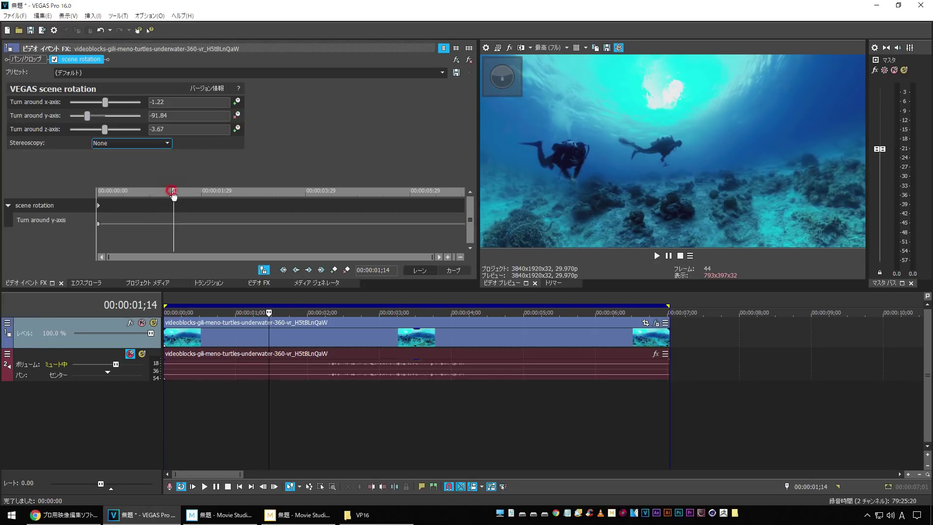
drag(176, 195, 452, 191)
click(456, 194)
drag(87, 117, 146, 119)
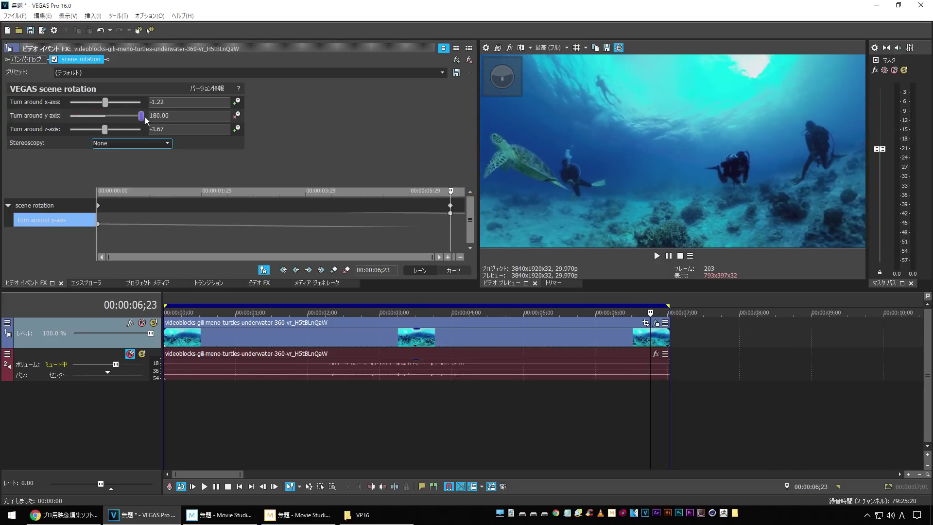
- Play back the animated rotation while turning the 360° view, and compare it with the scene rotation effect off and on again
key(space)
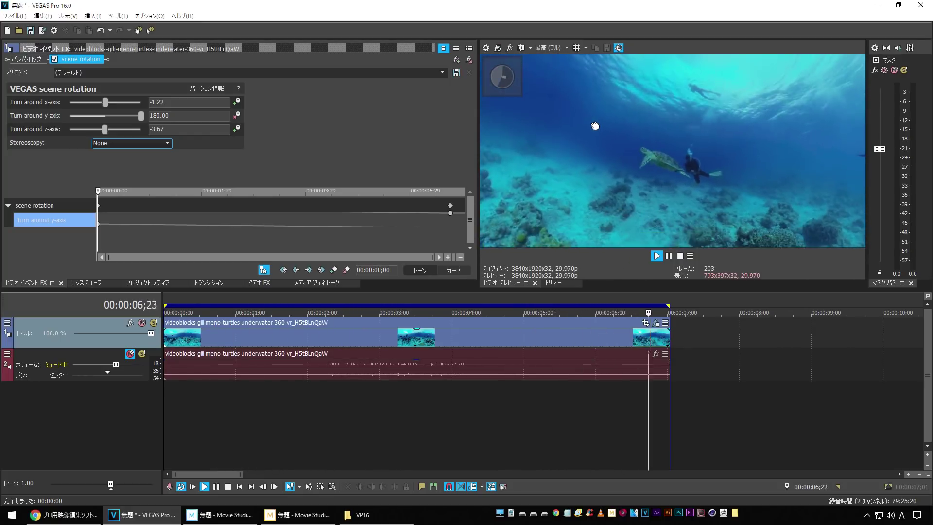
drag(576, 137, 693, 148)
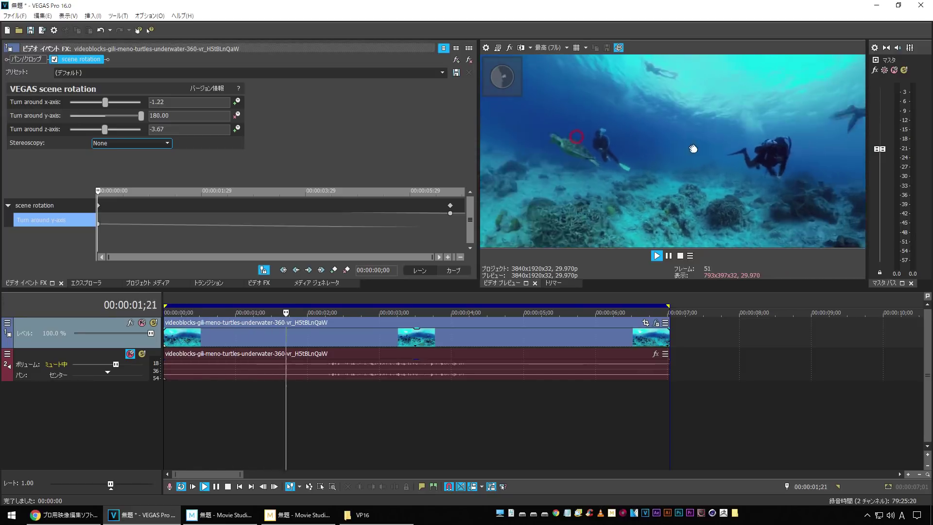
click(54, 59)
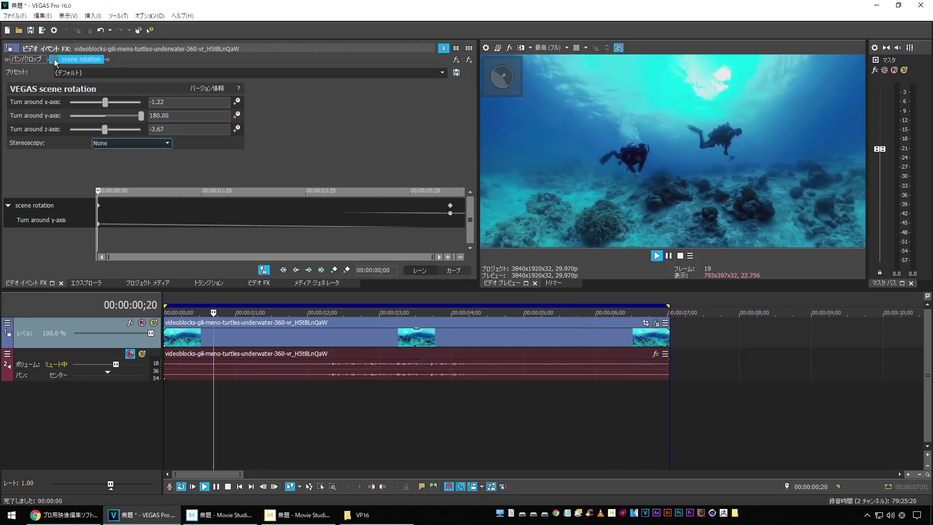
click(55, 60)
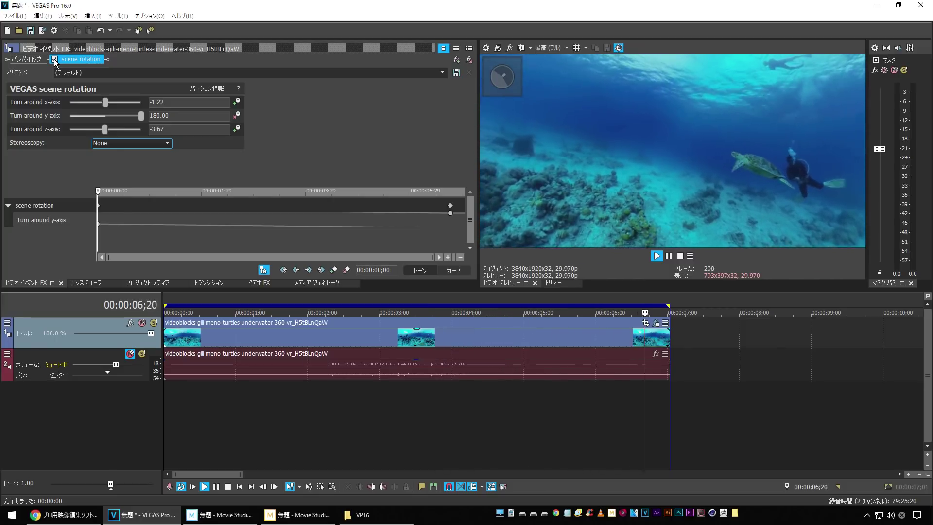
- Stop the playback and remove the scene rotation effect from the underwater video event
key(space)
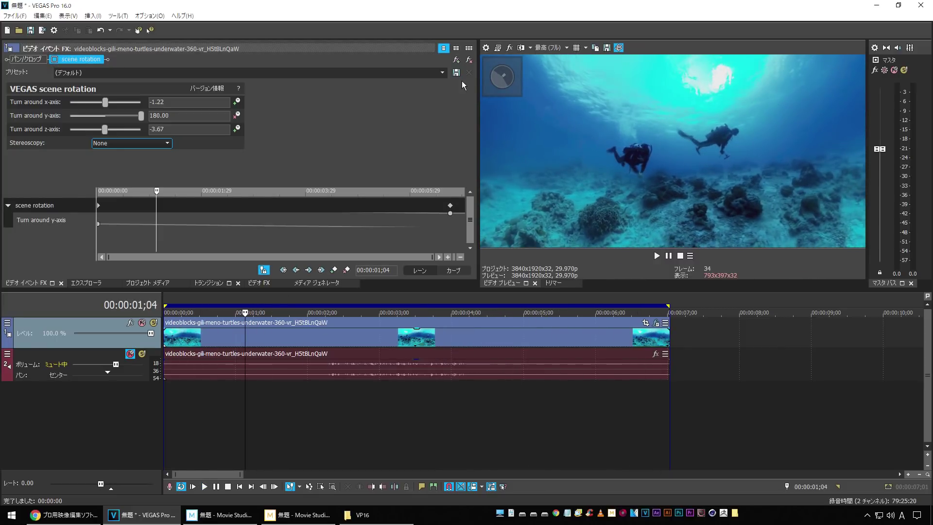
click(26, 59)
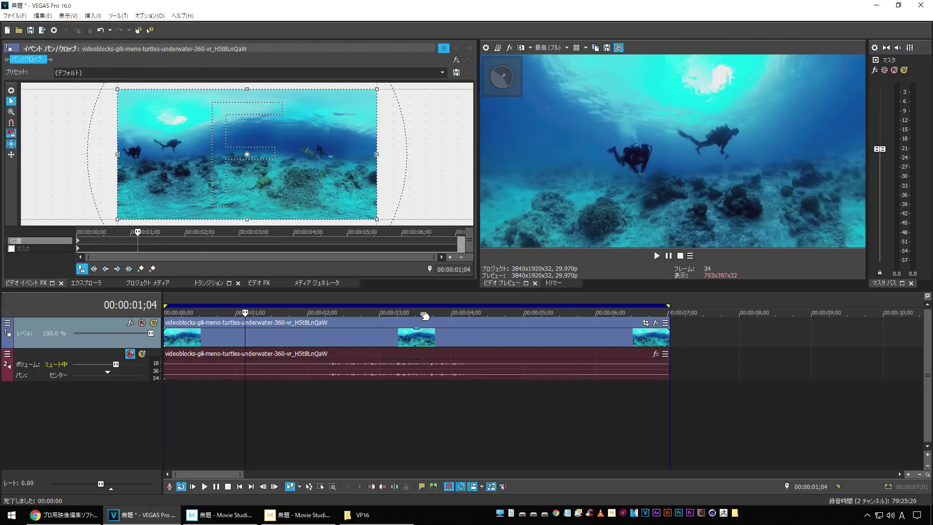
- Try the VEGAS デュアルフィッシュアイスティッチ effect on the underwater video event, and remove it again
click(658, 324)
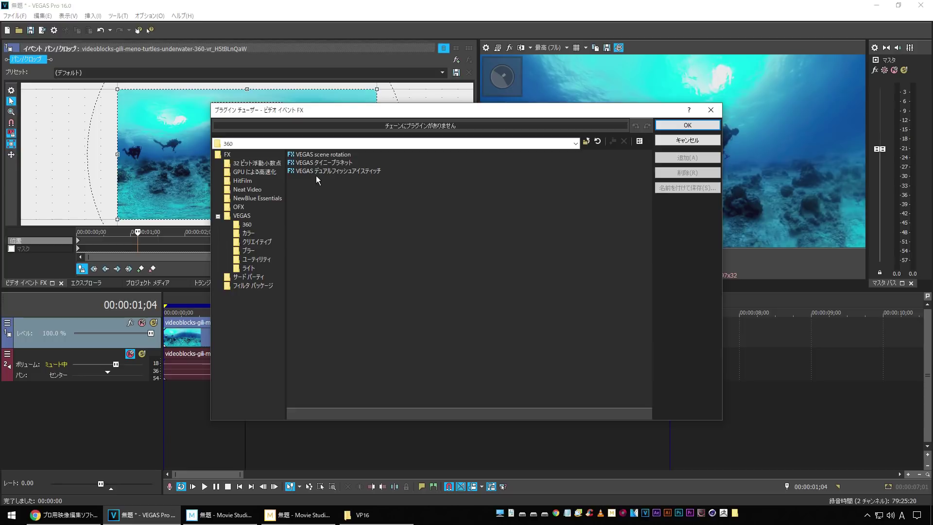
click(344, 172)
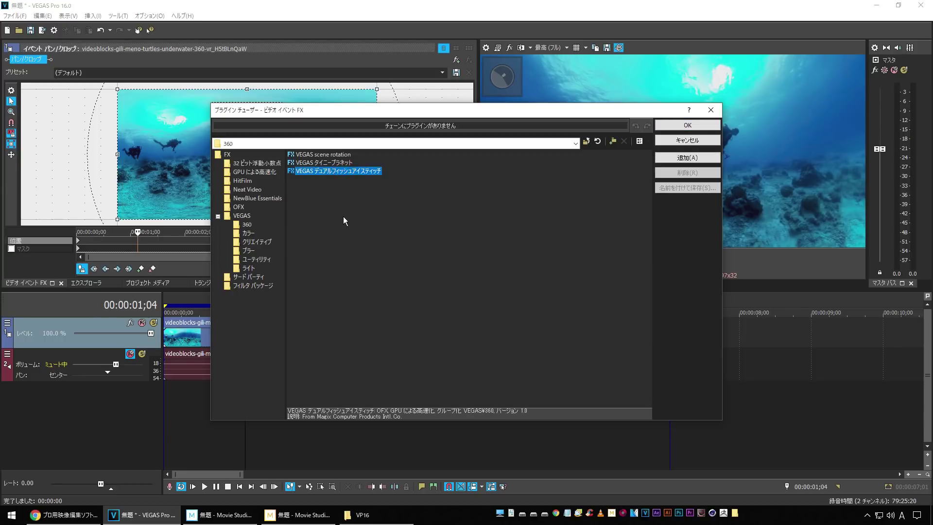
click(666, 158)
click(683, 122)
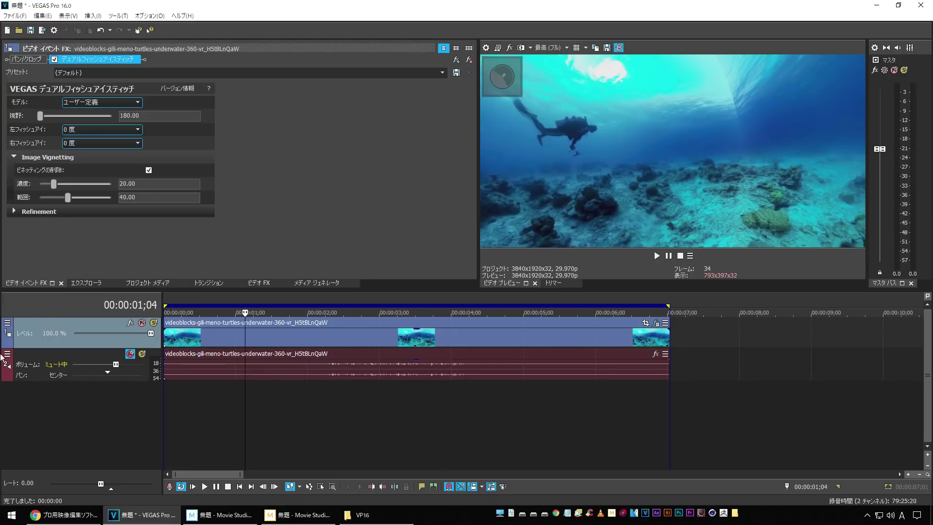
click(469, 60)
- Check the 小惑星化 section of the product page in Chrome, and add the VEGAS タイニープラネット effect to the underwater event in VEGAS Pro
click(52, 511)
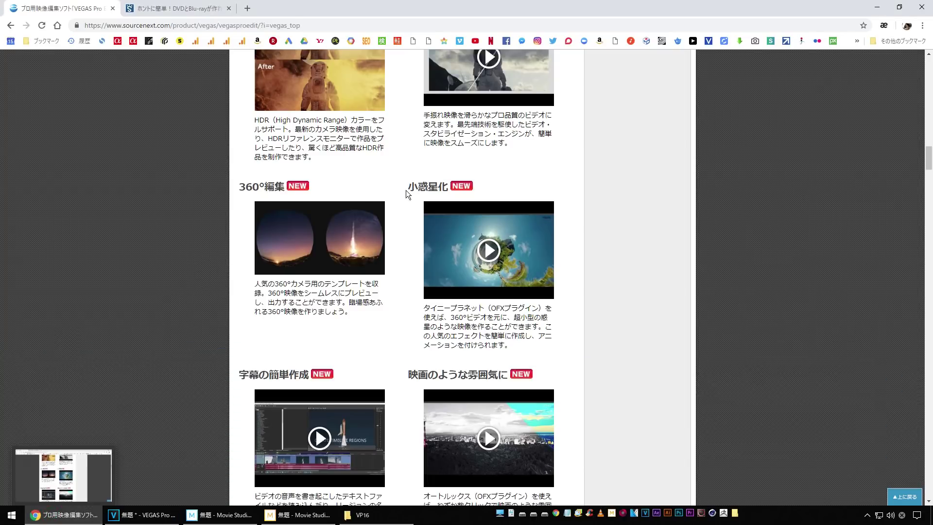
click(141, 514)
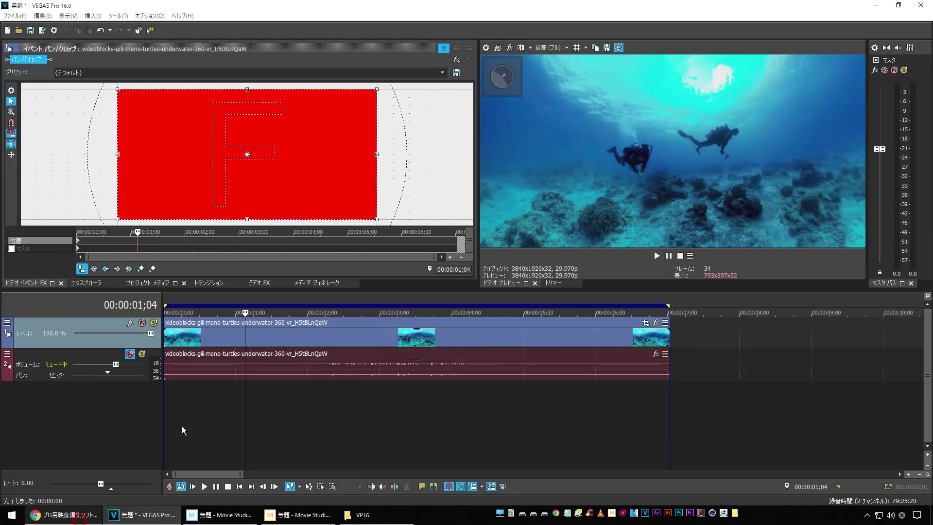
click(357, 392)
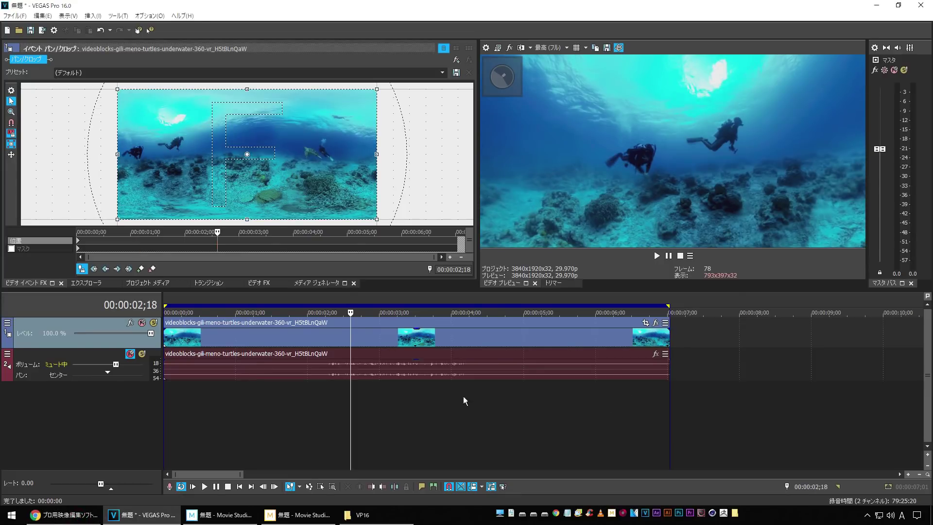
click(534, 419)
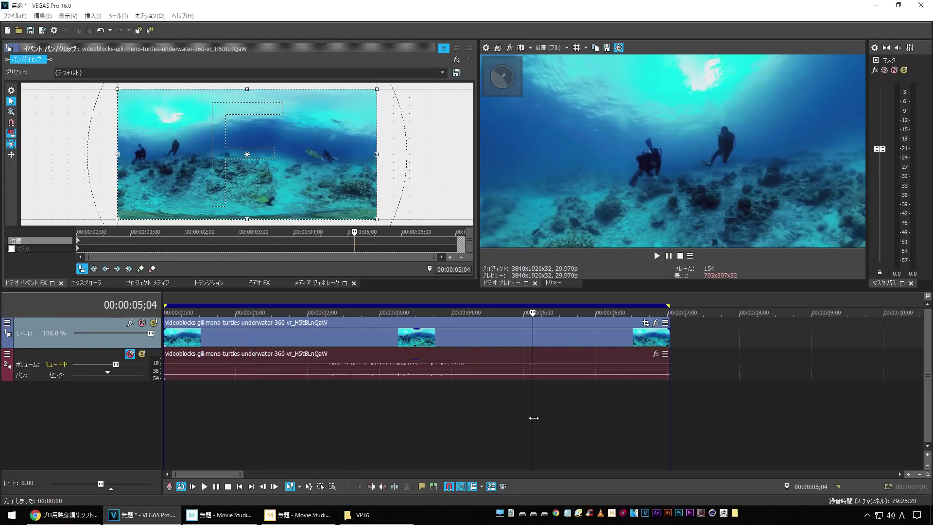
click(656, 322)
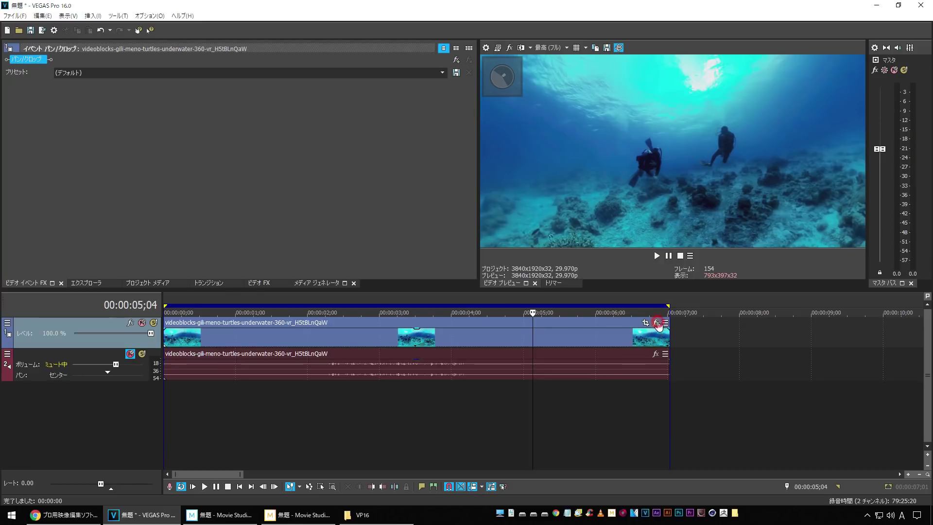
click(347, 162)
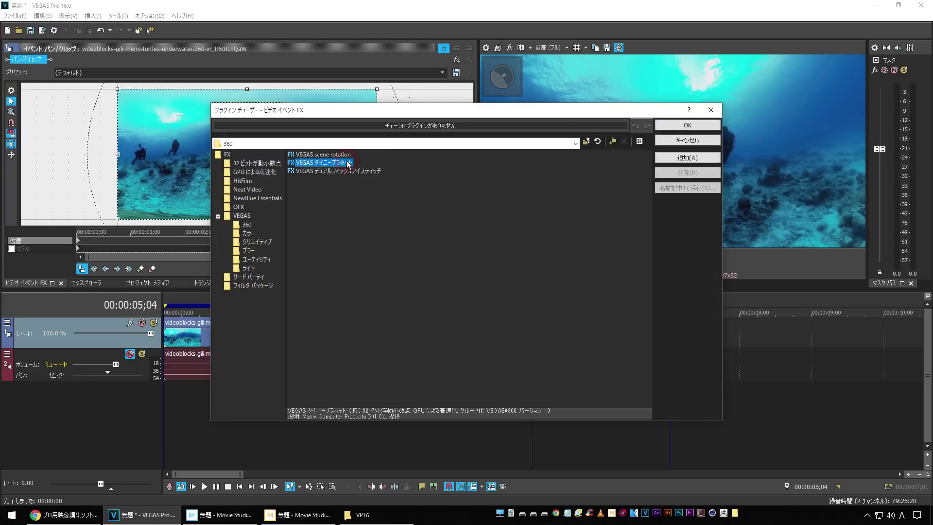
click(687, 157)
click(688, 125)
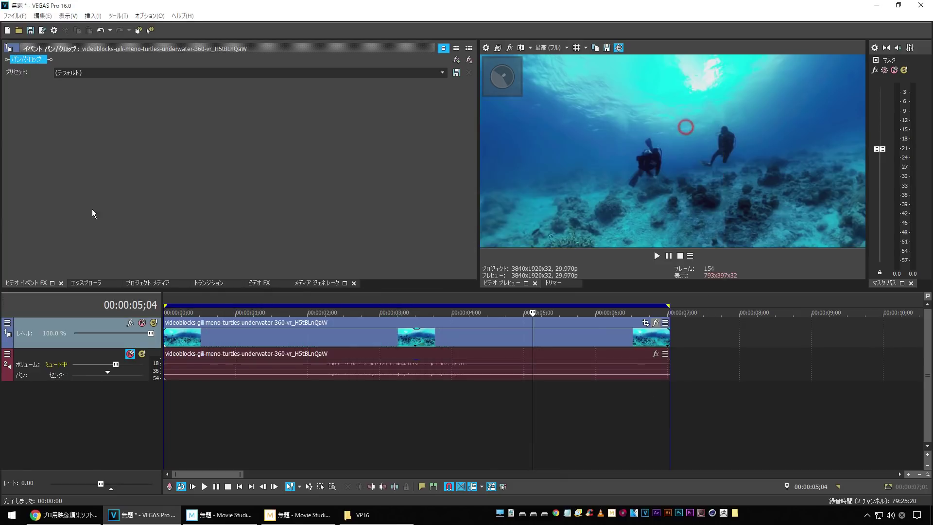
- Turn the 360° view toward the tiny planet and set the effect's Z value to 49.66
drag(668, 178, 643, 191)
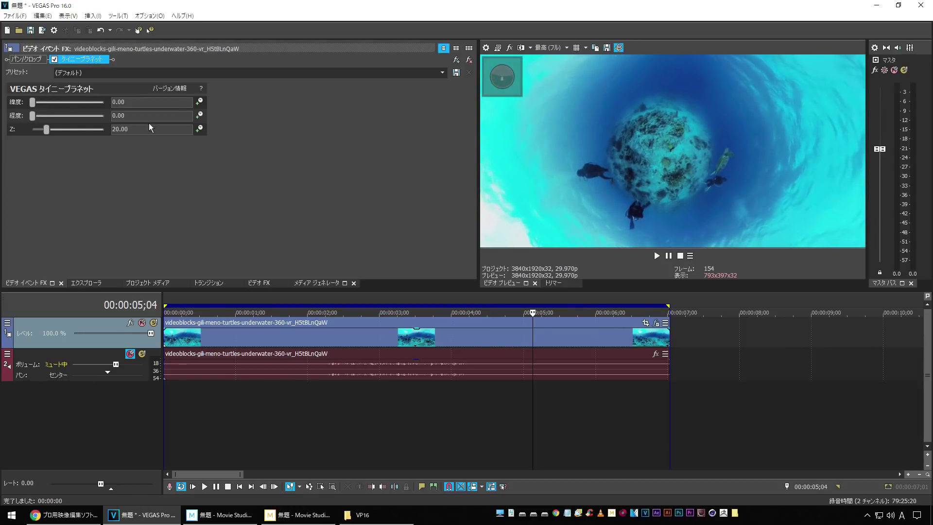
drag(45, 130, 68, 132)
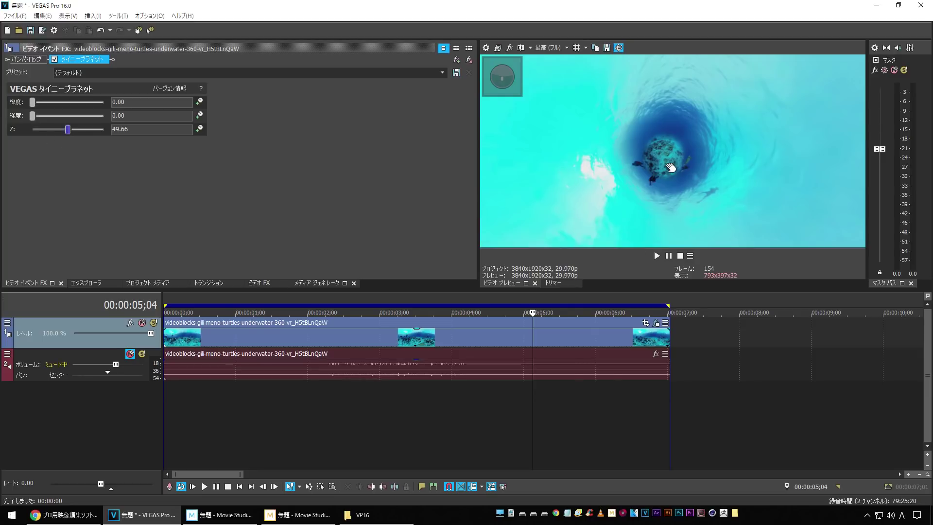
drag(671, 167, 678, 161)
- Play back part of the tiny planet event and set the effect's latitude (緯度) to 23.27
click(250, 403)
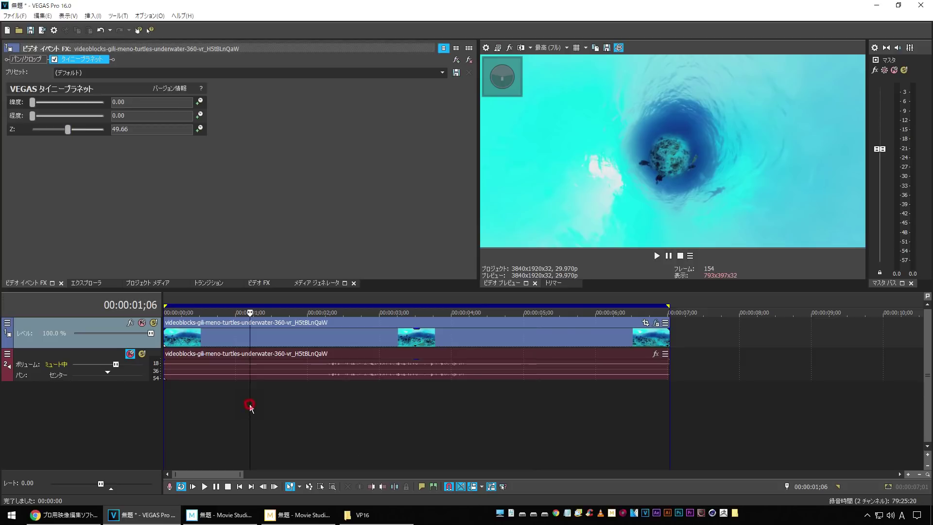
click(341, 409)
key(space)
mouse_move(32, 102)
mouse_down()
mouse_move(141, 106)
mouse_move(69, 96)
mouse_move(47, 101)
mouse_move(126, 104)
mouse_move(37, 108)
mouse_move(83, 107)
mouse_move(22, 100)
mouse_move(75, 109)
mouse_move(31, 108)
mouse_move(110, 102)
mouse_move(42, 103)
mouse_up()
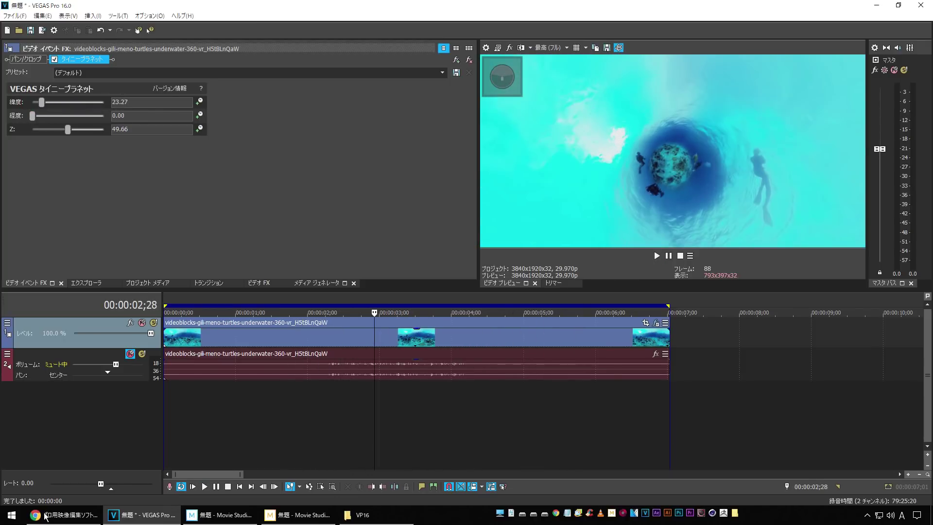
- Read the 字幕の簡単作成 and 映画のような雰囲気に feature descriptions on the product page in Chrome
key(alt+Tab)
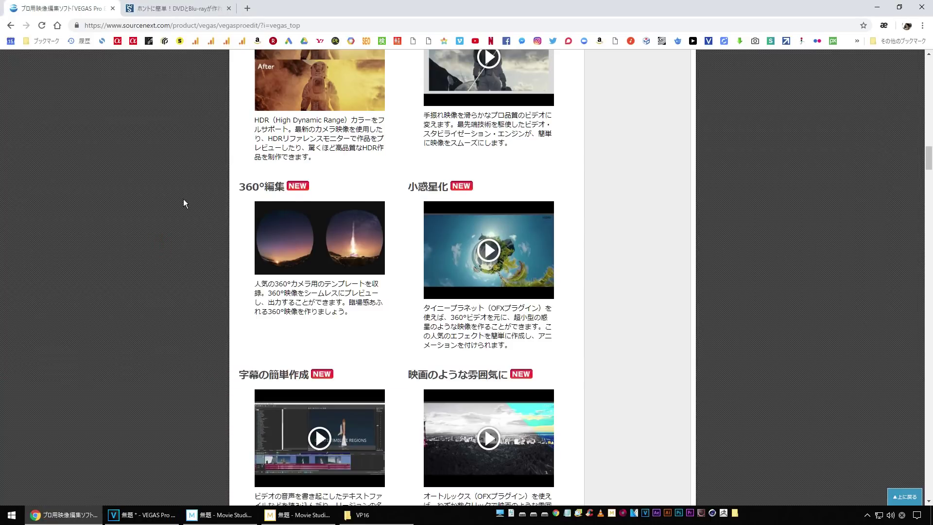
scroll(184, 200, down, 5)
drag(243, 127, 309, 133)
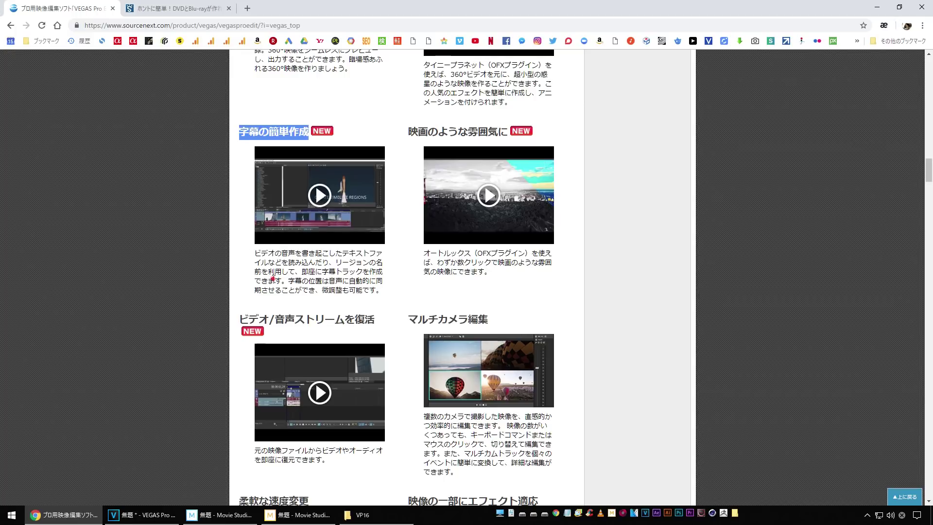
click(272, 270)
drag(350, 255, 381, 293)
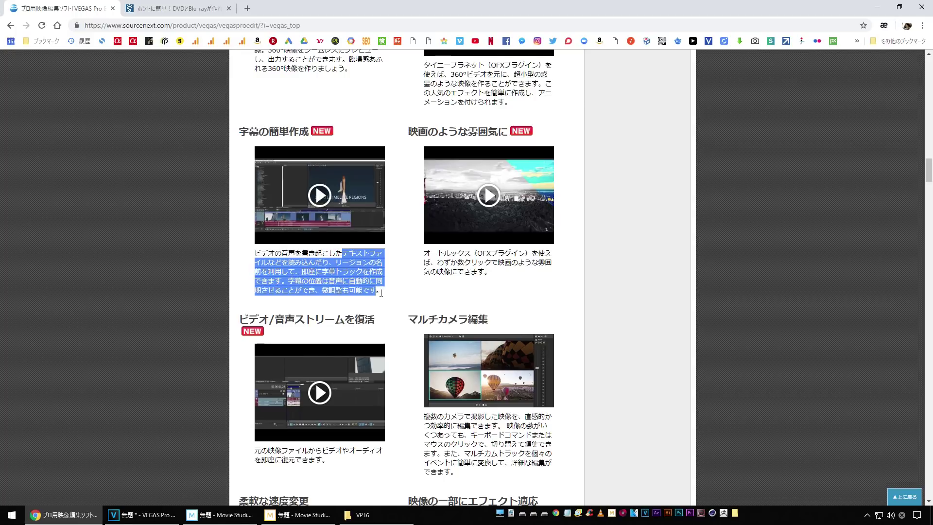
click(258, 255)
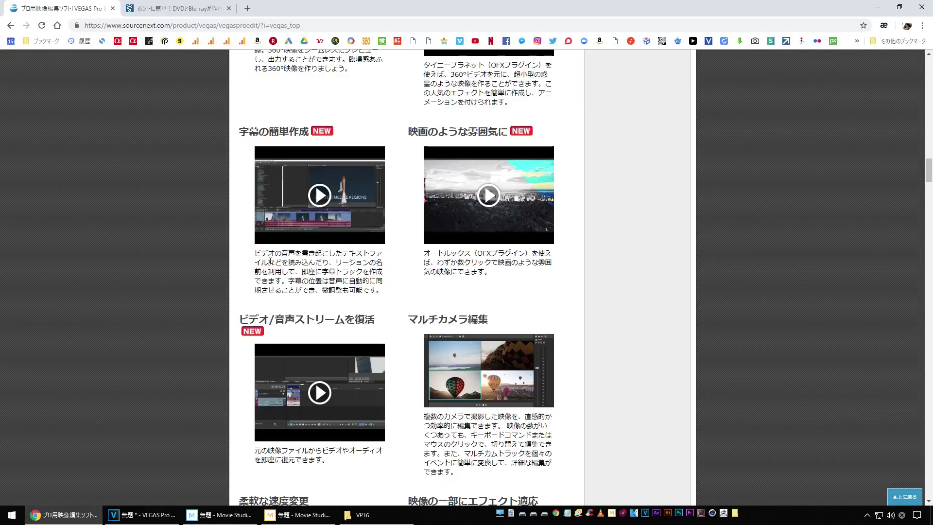
mouse_move(257, 254)
mouse_down()
mouse_move(384, 295)
mouse_move(258, 249)
mouse_up()
click(248, 263)
drag(256, 254, 354, 291)
click(328, 292)
drag(257, 251, 387, 293)
click(251, 263)
drag(336, 260, 380, 299)
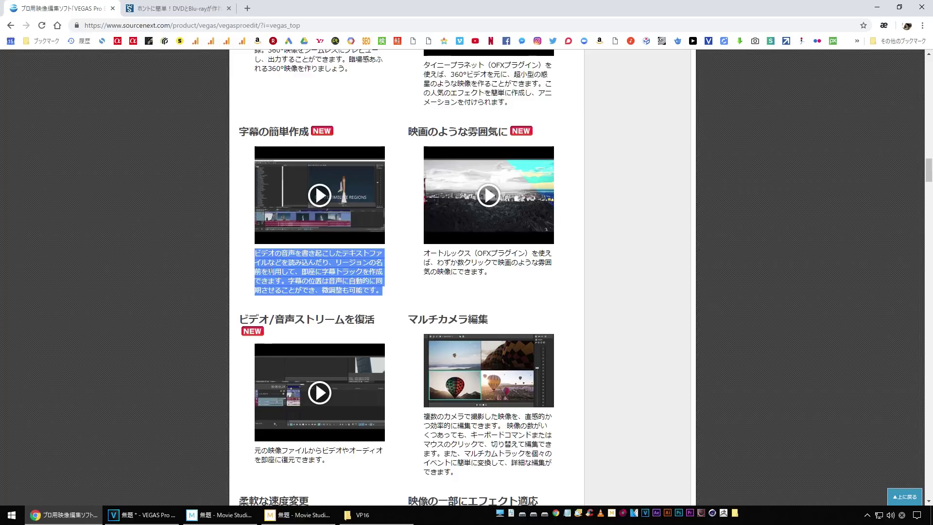
click(251, 263)
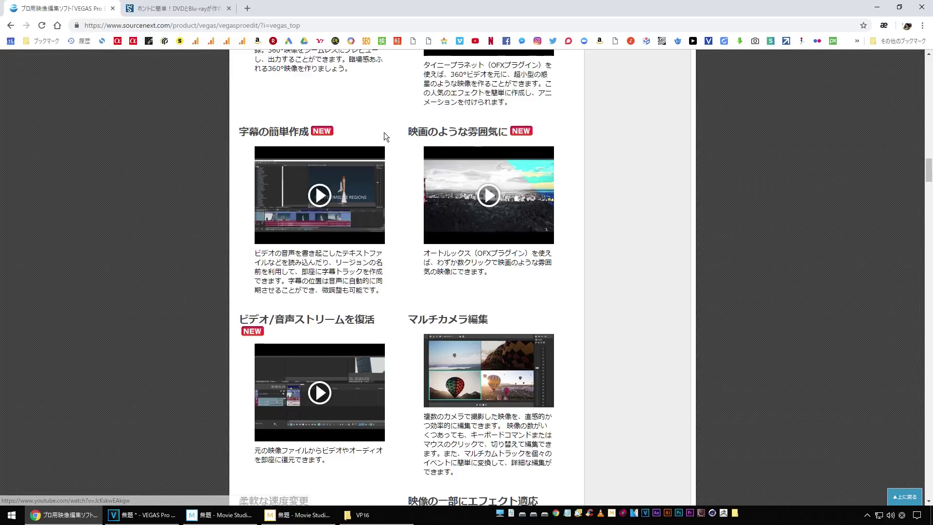
drag(468, 258, 501, 280)
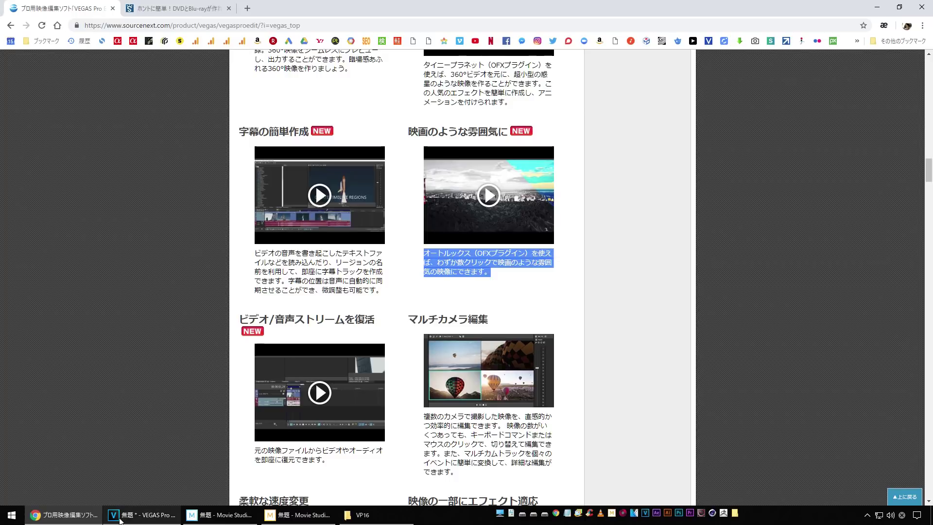
- Switch to VEGAS Pro and create a new project with the HD 1080-60i (1920x1080, 29.970 fps) template
click(141, 515)
click(15, 15)
click(17, 28)
click(464, 209)
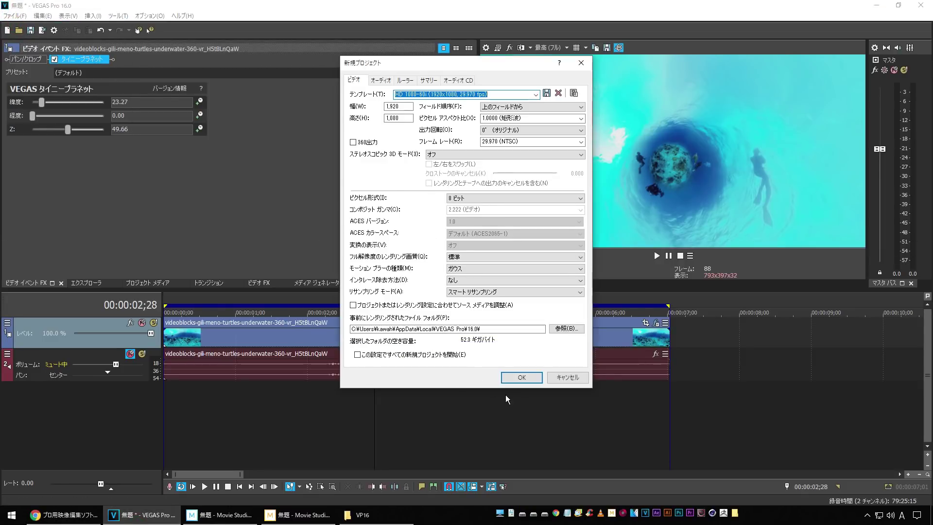
click(521, 378)
- Place the people-walking-in-nyc clip from the VP16 folder at the timeline start and trim its end at 00:00:07;01
click(362, 514)
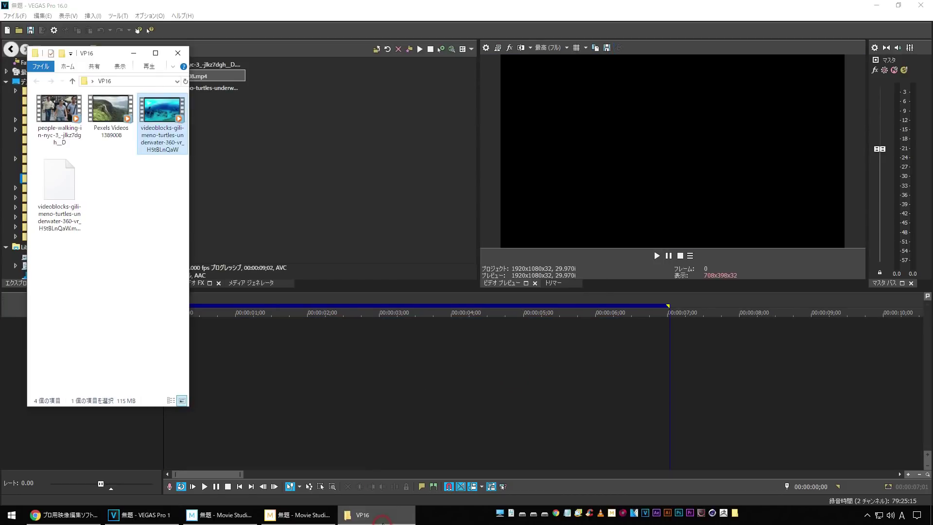
drag(59, 109, 214, 337)
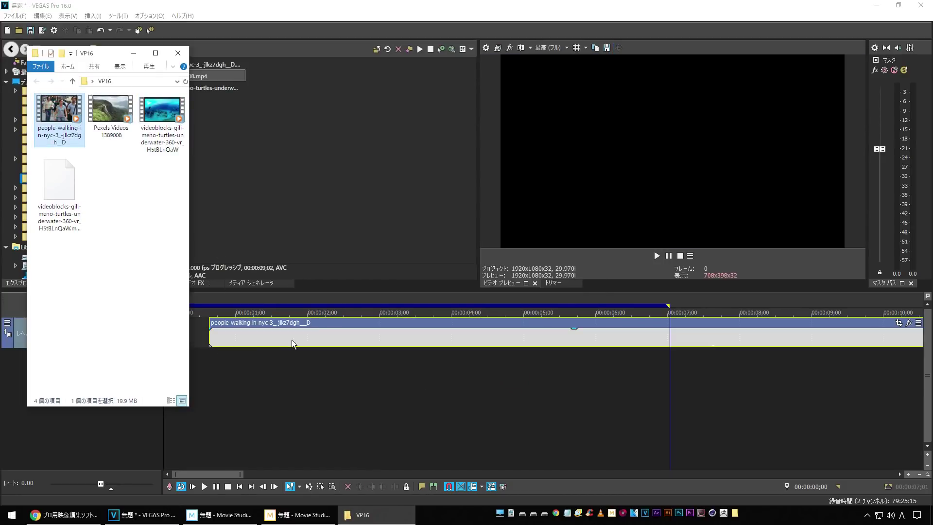
drag(301, 343, 345, 357)
click(667, 340)
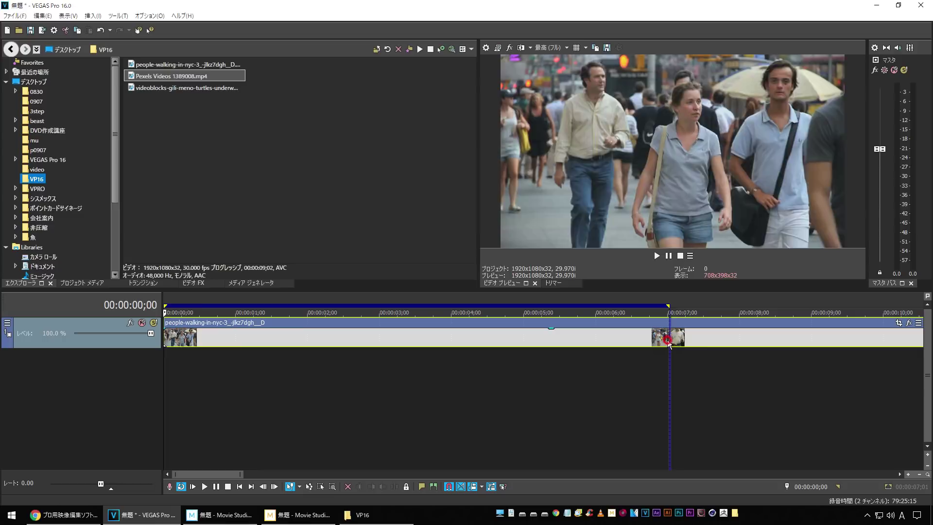
click(382, 486)
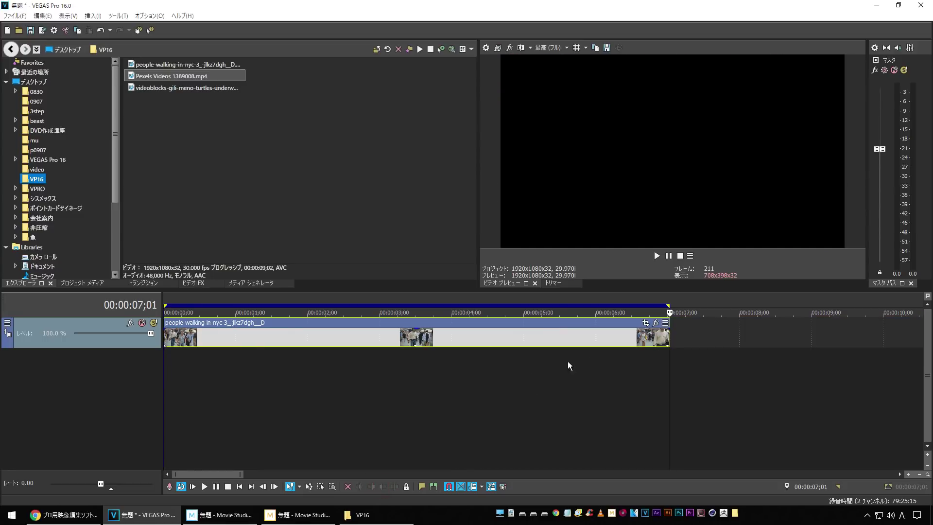
- Add the VEGAS AutoLooks effect to the people-walking event, with the playhead at 00:00:05;15
click(559, 334)
click(655, 323)
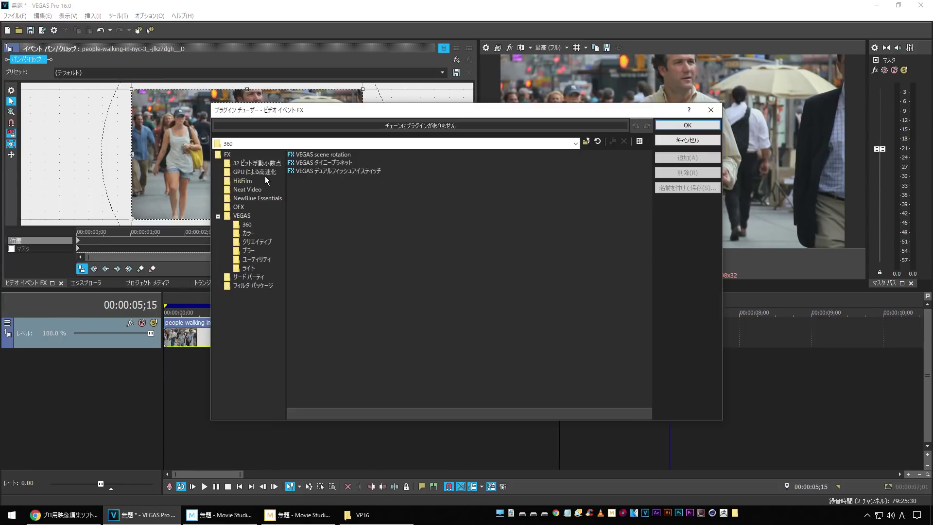
click(247, 216)
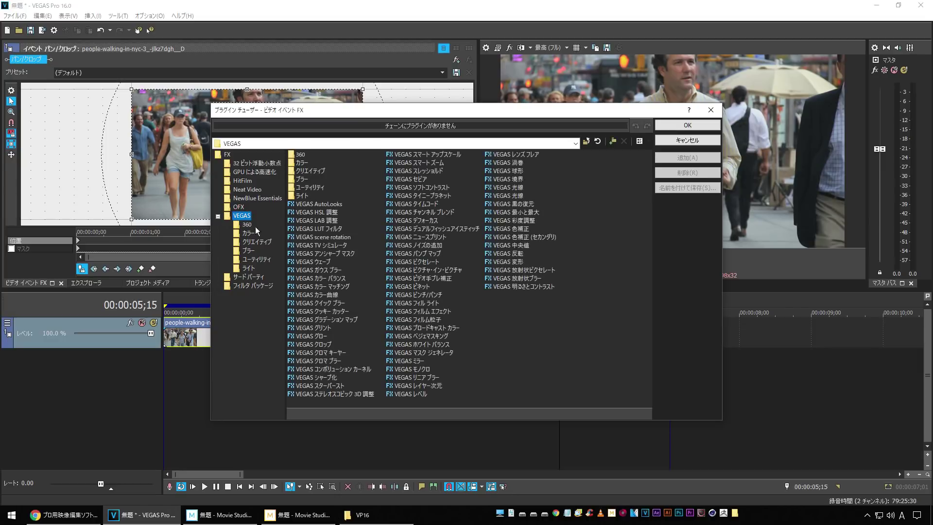
click(334, 205)
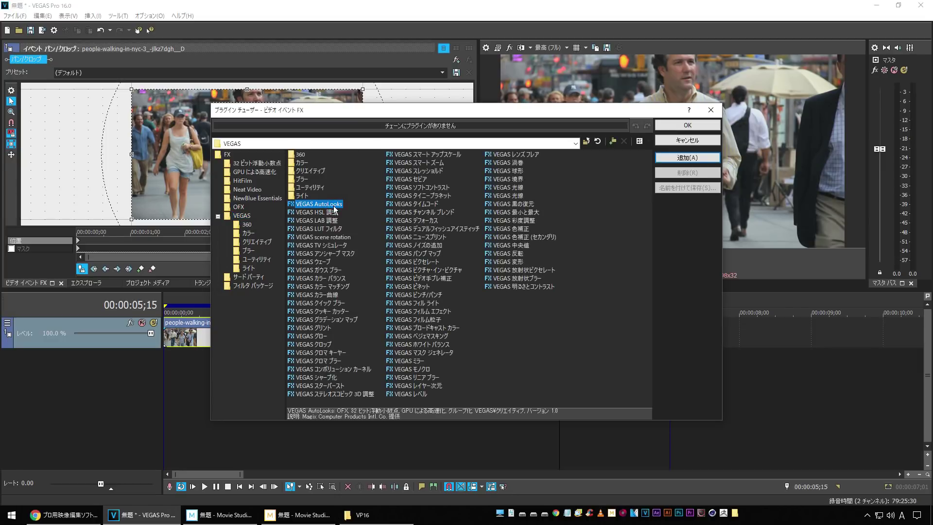
click(687, 157)
click(698, 122)
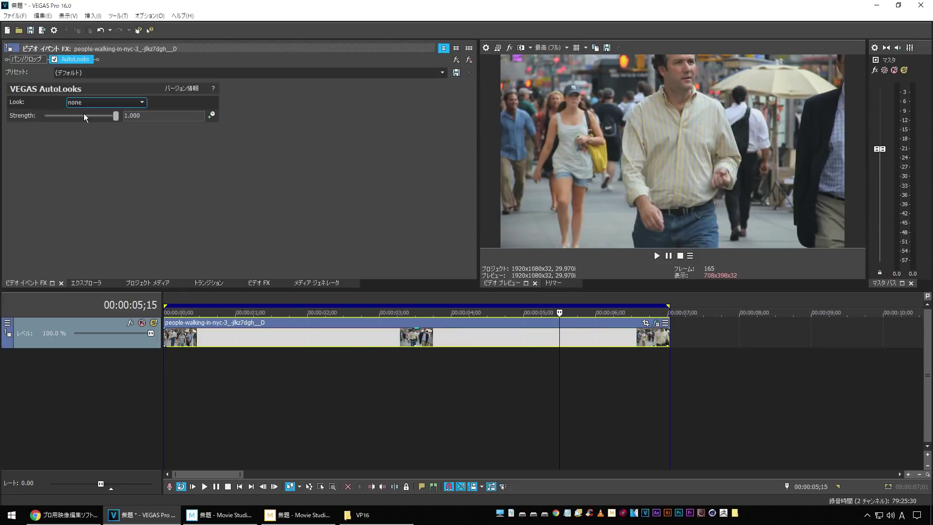
- Apply the Conception look at strength 1.000 and play the people-walking clip from 00:00:01;01
click(110, 102)
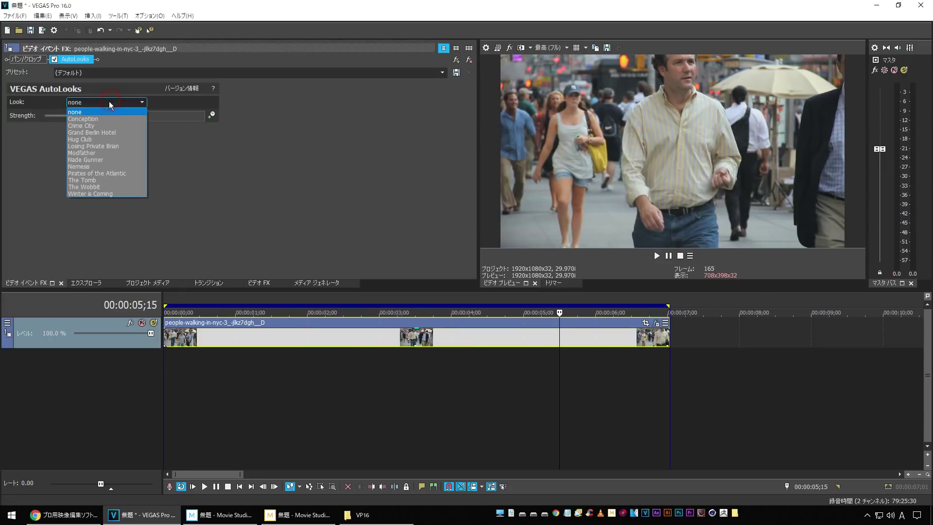
click(82, 119)
drag(118, 117, 156, 123)
click(236, 386)
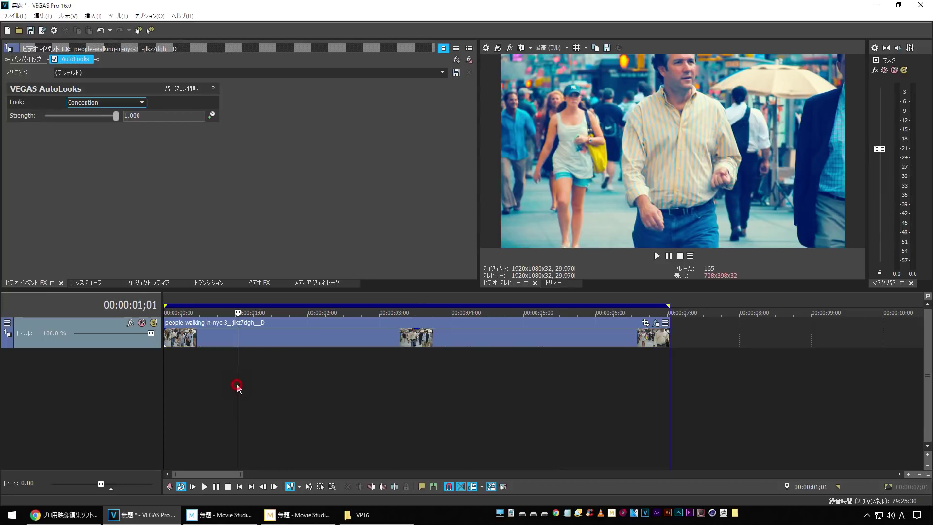
key(space)
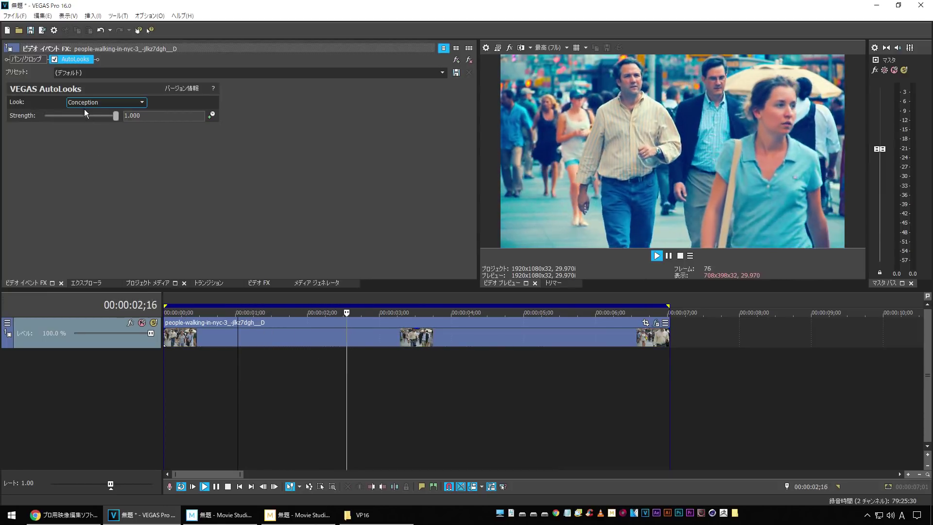
- Try the Crime City, Losing Private Brian, Modfather and Nemesis looks in sequence on the playing people-walking clip
scroll(84, 104, down, 1)
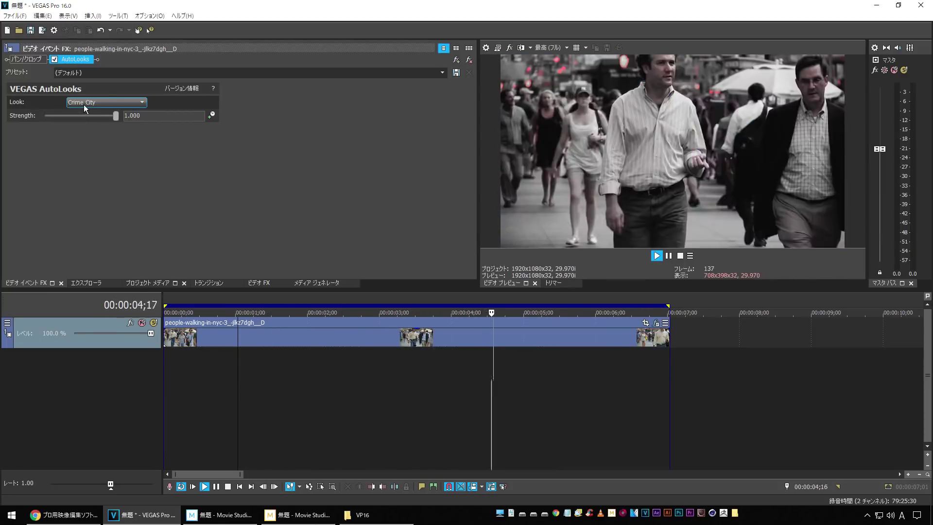
drag(118, 114, 142, 138)
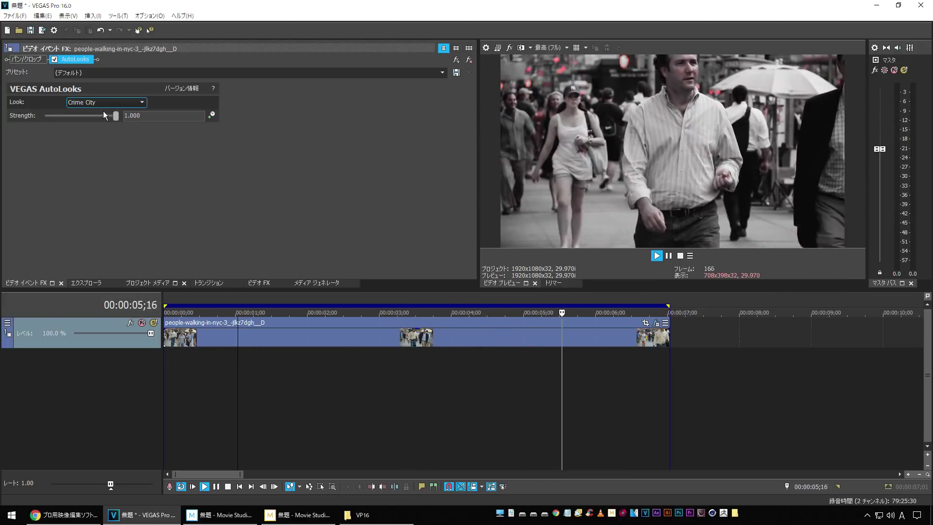
scroll(100, 104, down, 1)
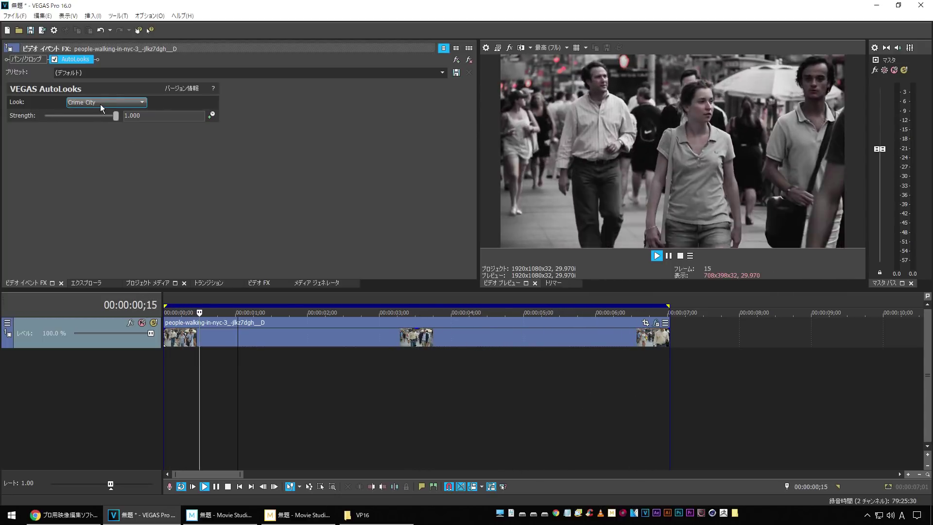
scroll(100, 104, down, 1)
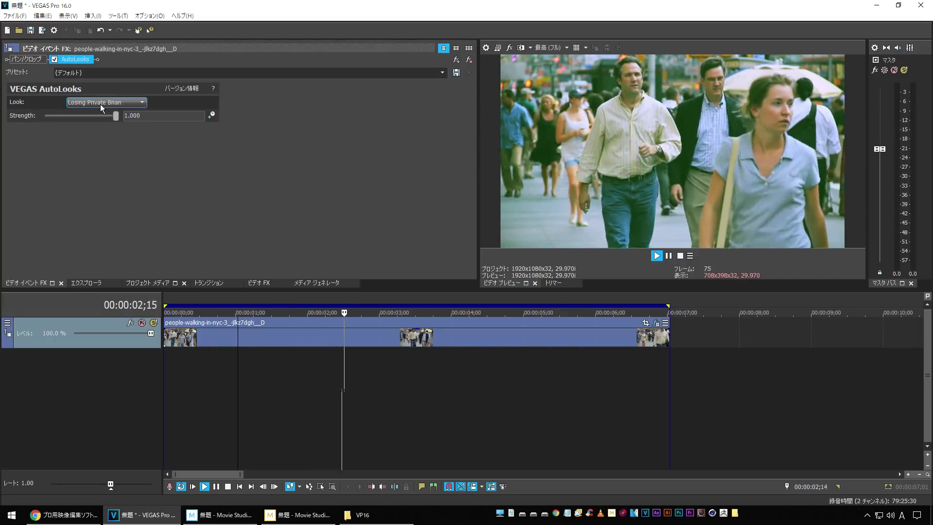
scroll(100, 104, down, 1)
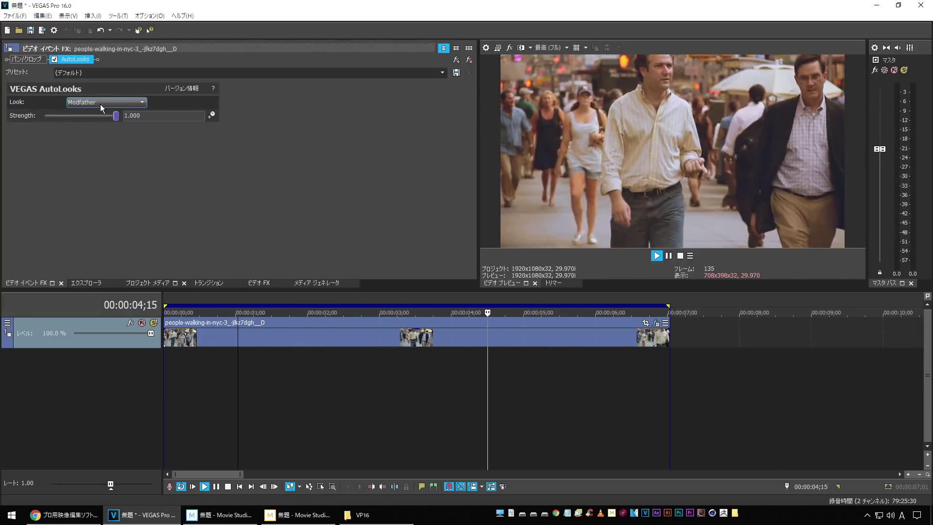
scroll(100, 104, down, 1)
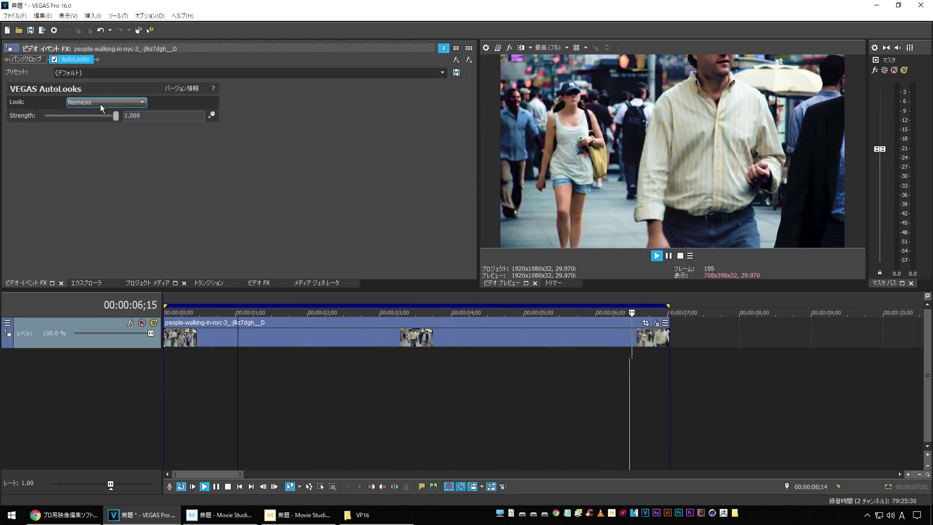
- Try Nemesis at strength 0.823 and Pirates of the Atlantic and The Wobbit at 1.000, and remove AutoLooks from the event
mouse_move(117, 116)
mouse_down()
mouse_move(87, 117)
mouse_move(104, 125)
mouse_up()
click(54, 60)
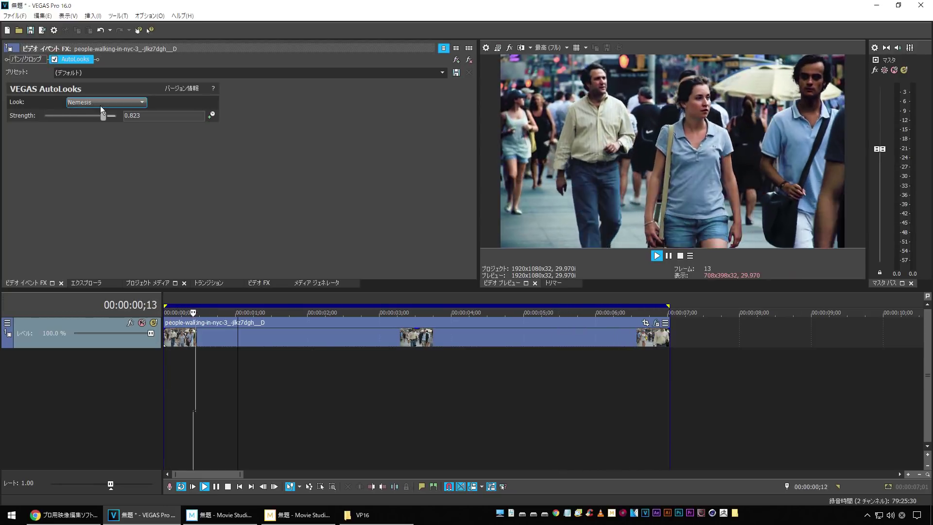
scroll(101, 103, down, 1)
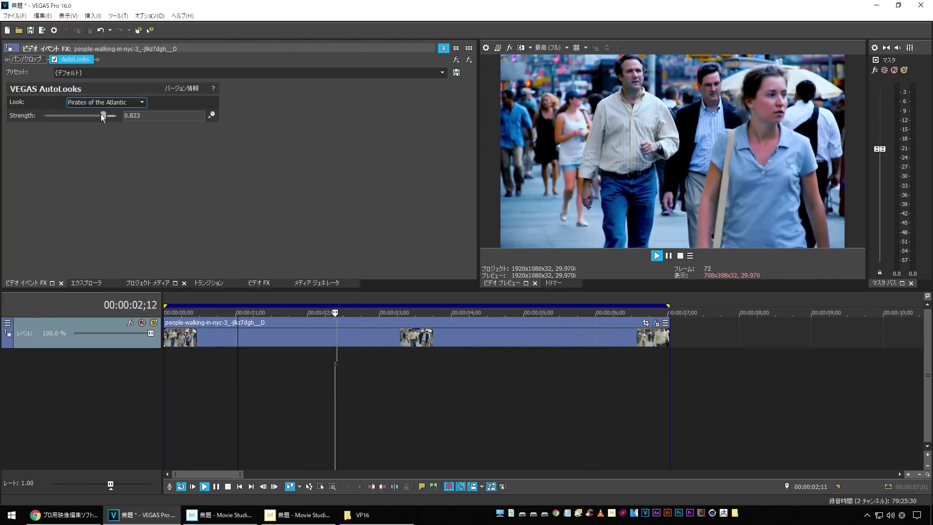
drag(102, 115, 121, 118)
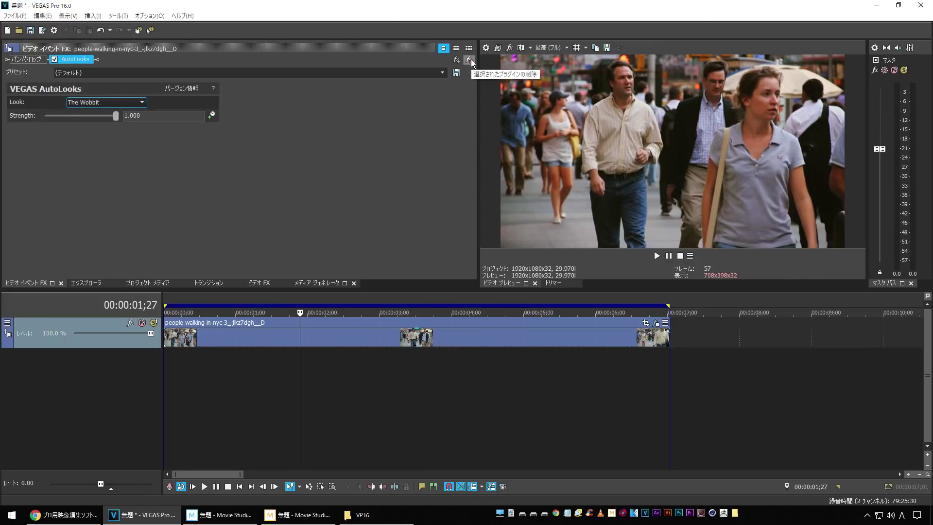
click(469, 59)
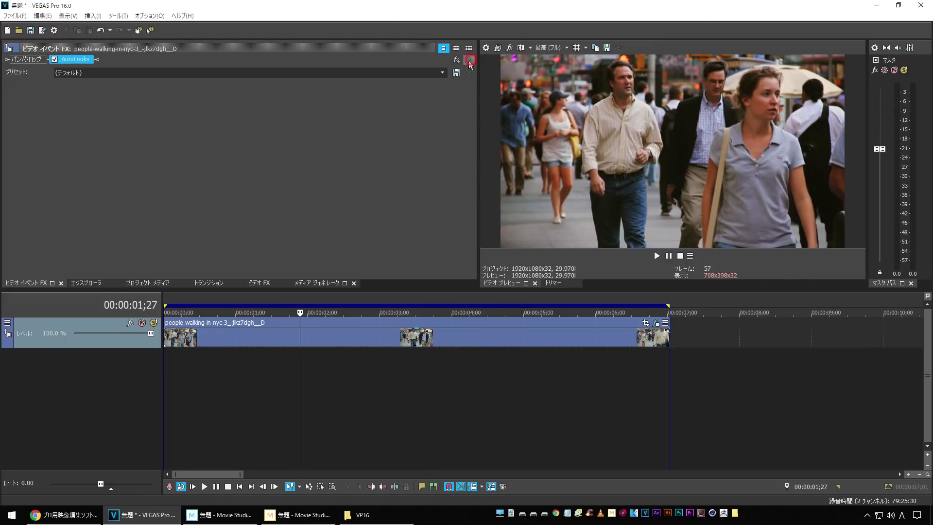
- Switch to the product page in Chrome and find the ビデオ/音声ストリームを復活 feature, highlighting its heading
click(63, 515)
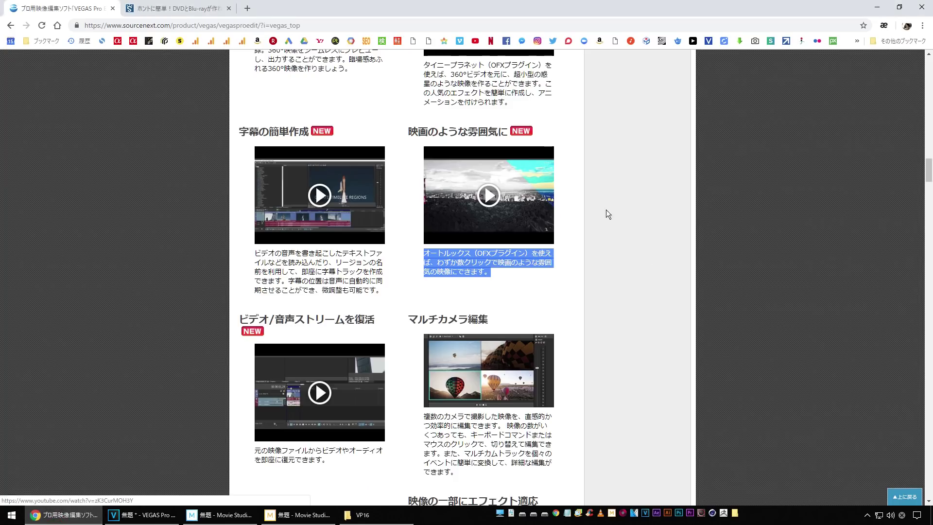
click(193, 240)
scroll(193, 241, down, 1)
scroll(194, 237, down, 3)
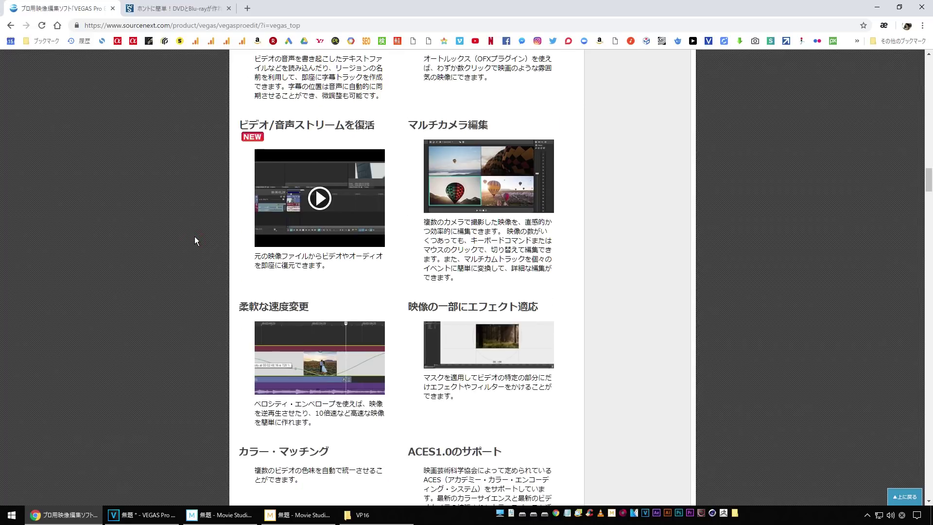
click(238, 125)
drag(242, 126, 354, 126)
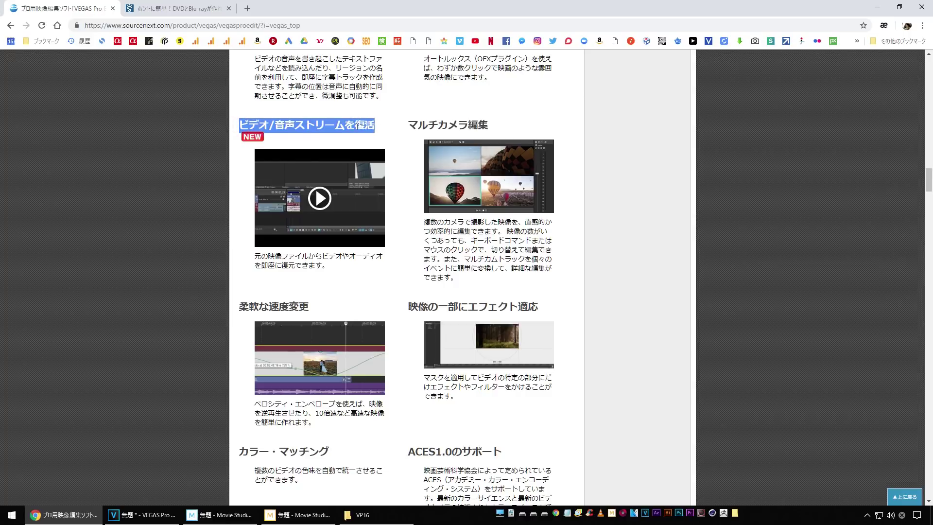
click(248, 110)
- Switch back to VEGAS Pro and clear the people-walking clip from the timeline
click(141, 515)
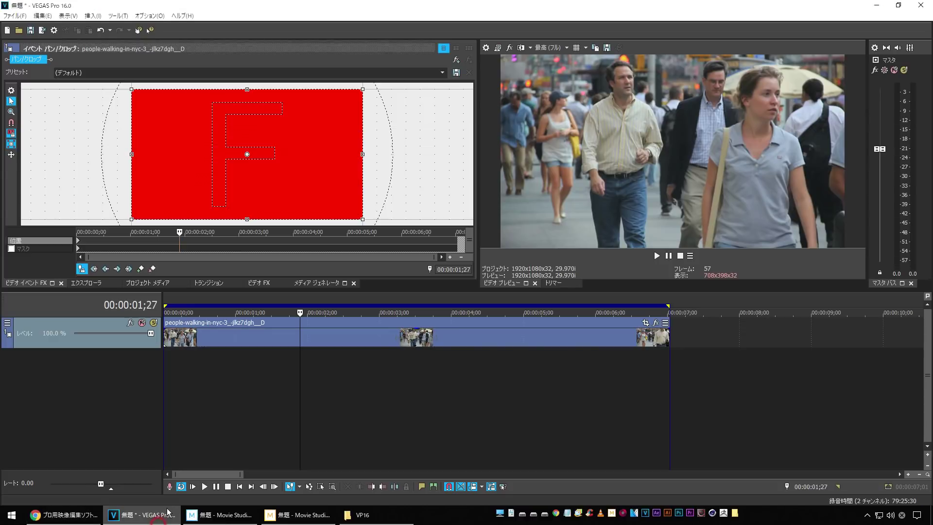
key(ctrl+z)
key(ctrl+z)
- Place the Pexels Videos 1389008 clip from the VP16 folder at the start of the timeline
click(361, 516)
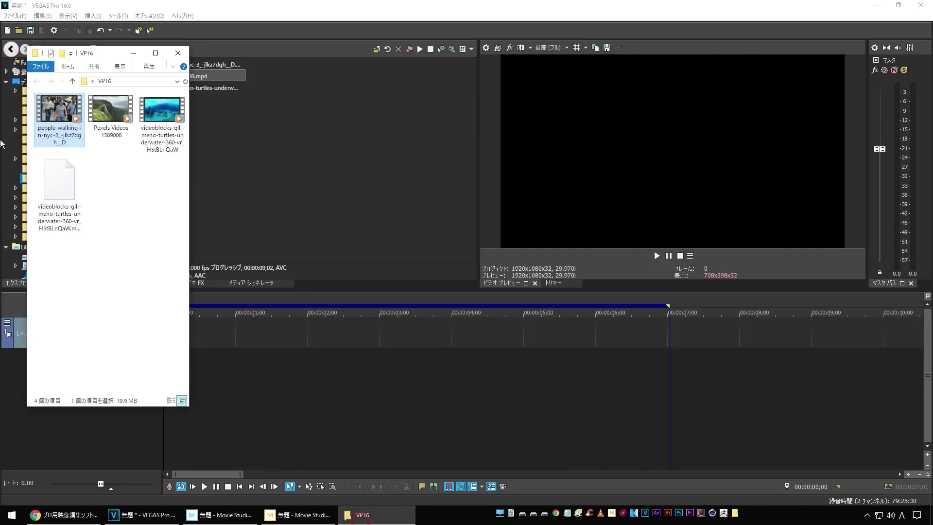
drag(110, 115, 286, 337)
drag(413, 340, 230, 340)
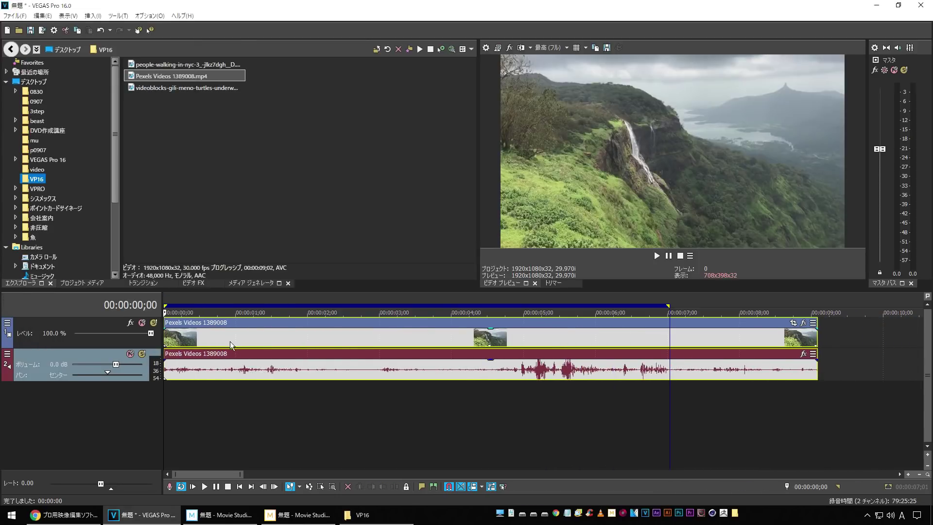
- Split the Pexels clip at 00:00:02;03 and two further points, and move its last two pieces to 00:00:12;16 and 00:00:18;16
click(315, 338)
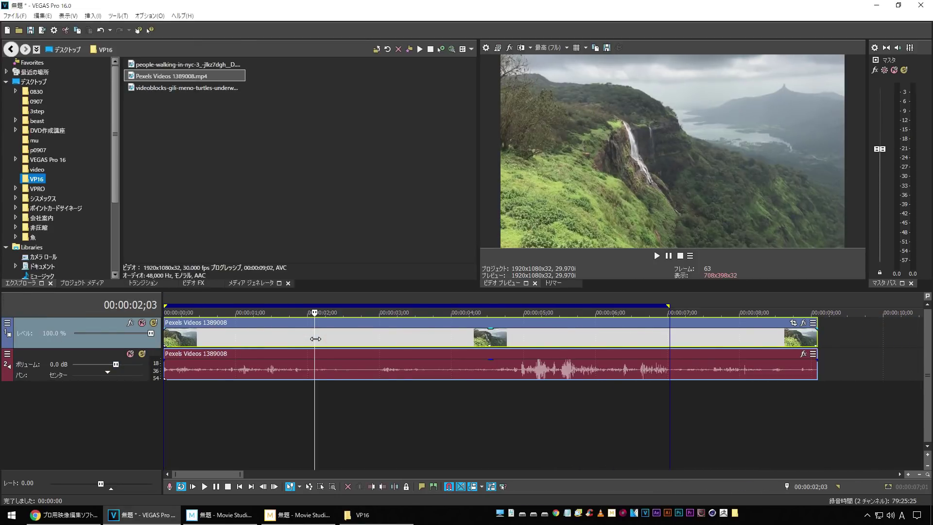
scroll(316, 339, down, 3)
scroll(239, 337, down, 2)
key(s)
click(288, 340)
key(s)
click(335, 339)
key(s)
click(315, 340)
drag(315, 343, 682, 340)
- Move the audio of the piece at 00:00:12;16 to a new track and delete that track
drag(518, 372, 521, 394)
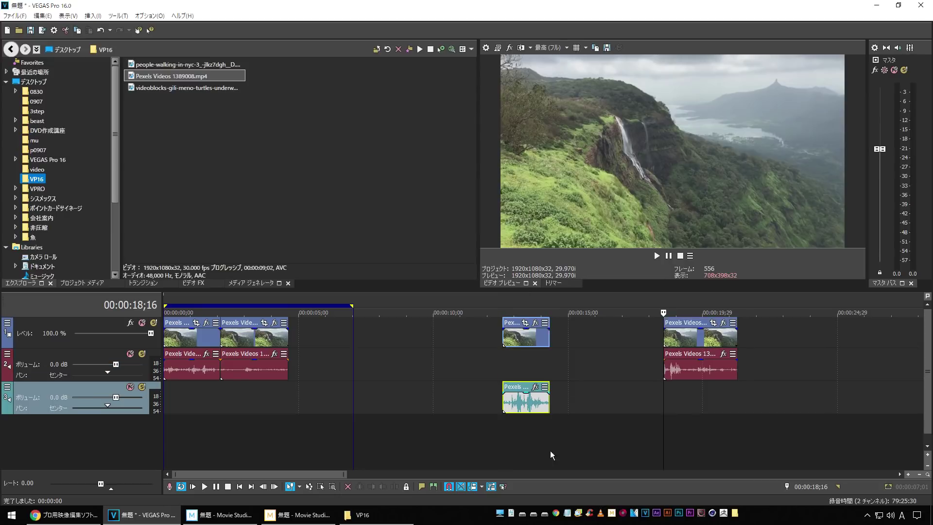
click(7, 410)
key(Delete)
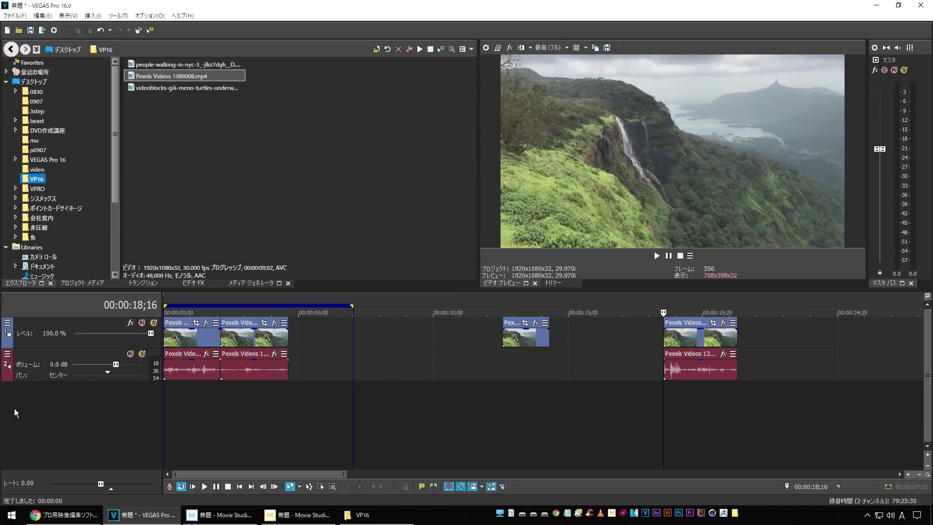
- Play the video-only piece from 00:00:12;16 to check its sound
click(517, 346)
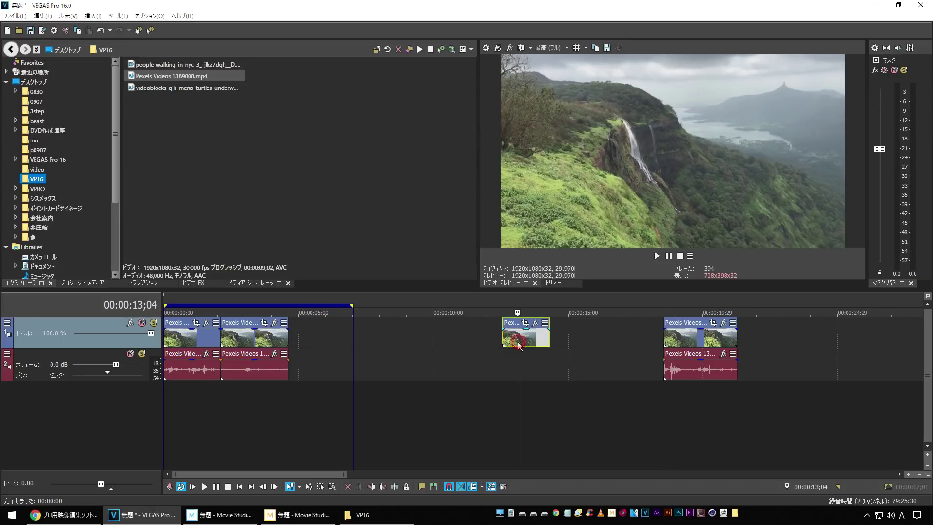
key(space)
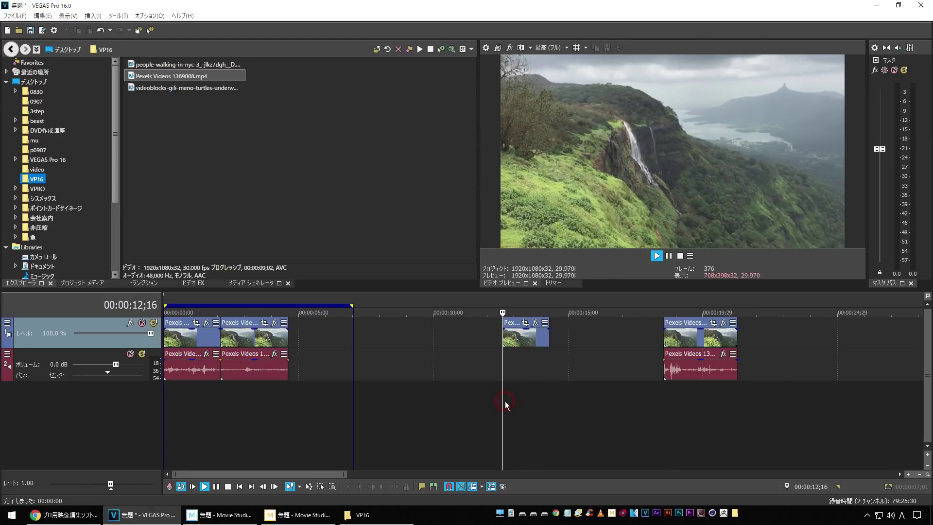
click(512, 401)
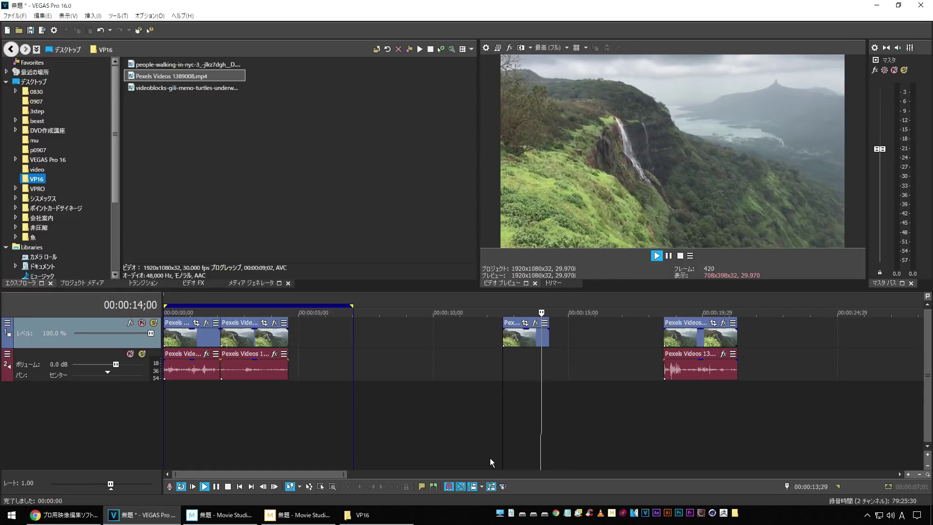
key(space)
- Turn off auto ripple and add the video-only piece's full source clip from Project Media at about 00:00:22
click(472, 486)
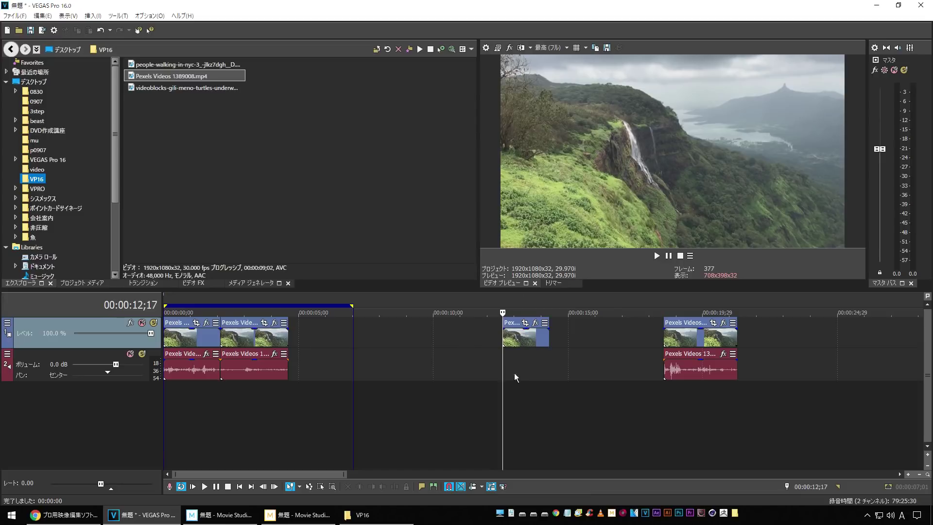
click(507, 340)
right_click(508, 342)
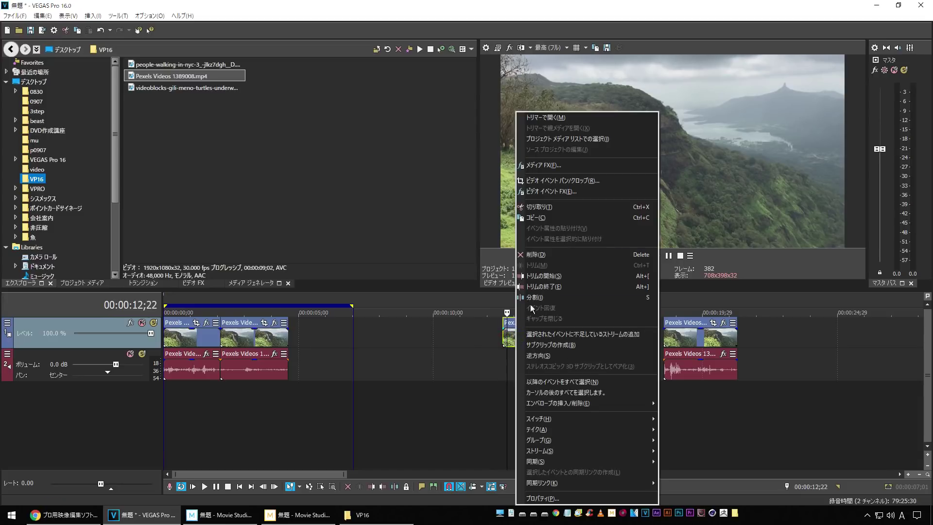
click(601, 140)
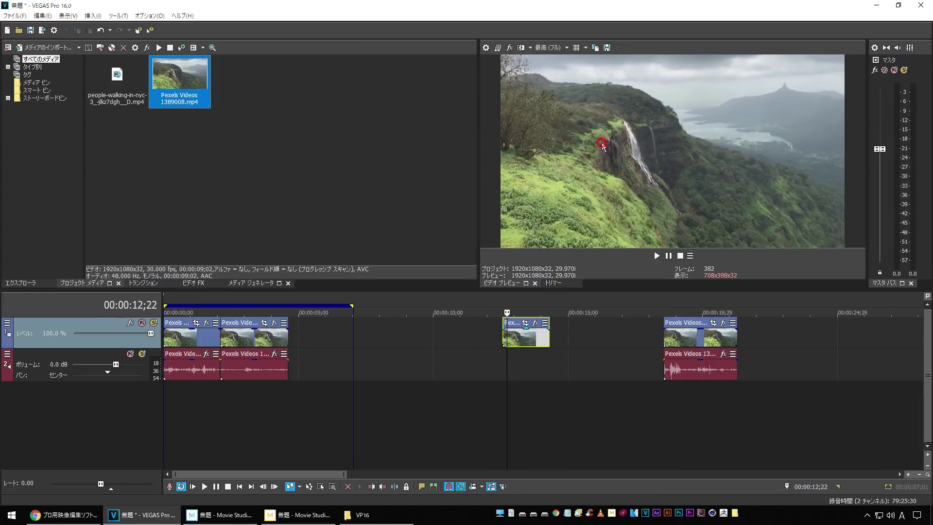
drag(186, 73, 765, 343)
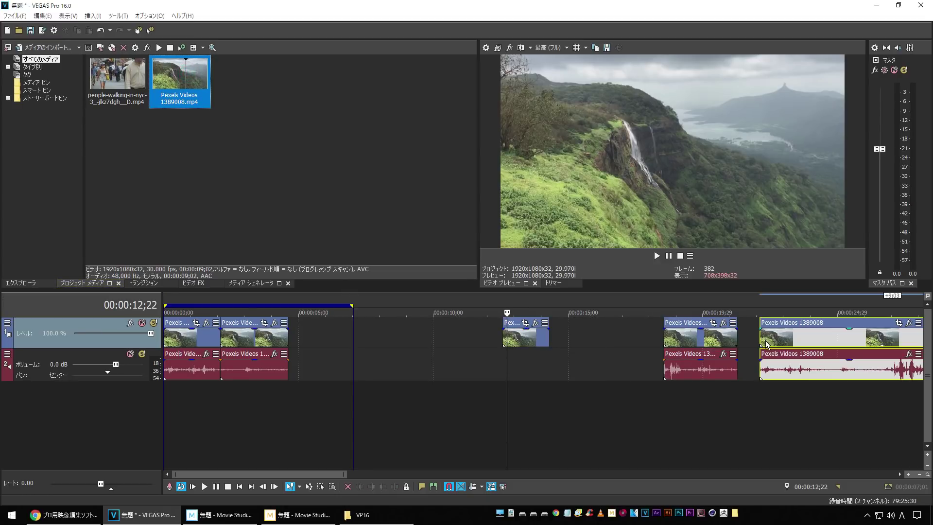
- Split the newly added full-length clip at two points and delete its first and last pieces
click(772, 396)
scroll(772, 395, down, 3)
scroll(772, 396, down, 1)
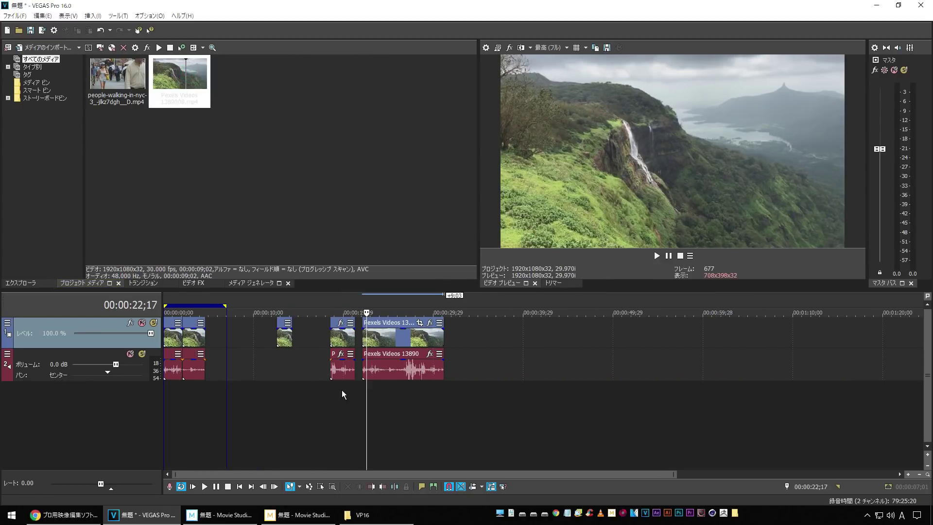
click(411, 337)
key(s)
click(431, 336)
key(s)
click(381, 336)
key(Delete)
click(439, 344)
key(Delete)
- Move the remaining middle piece to 00:00:08;20 and delete the video-only piece at 00:00:12;16
drag(430, 335, 263, 334)
click(285, 339)
key(Delete)
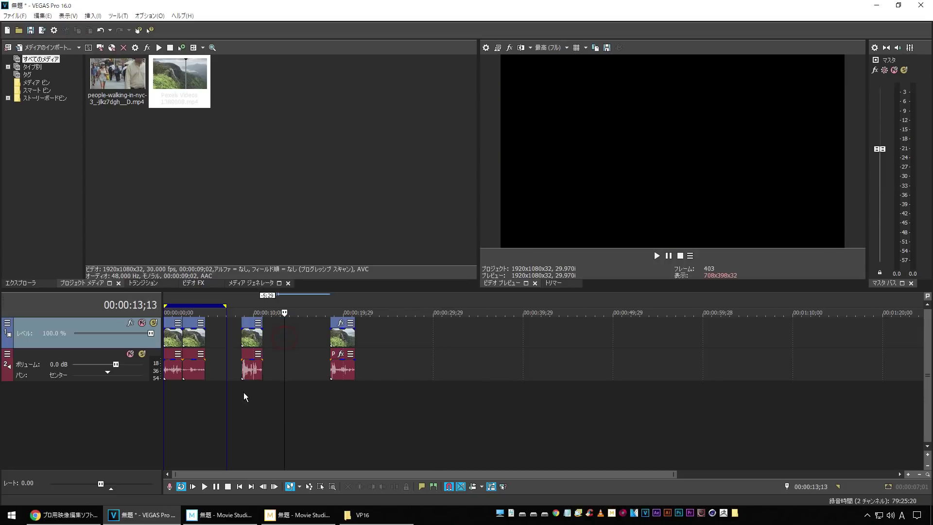
- Move the audio of the event at 00:00:08;20 to a new track and delete that track
click(243, 392)
scroll(255, 405, up, 4)
drag(499, 372, 505, 405)
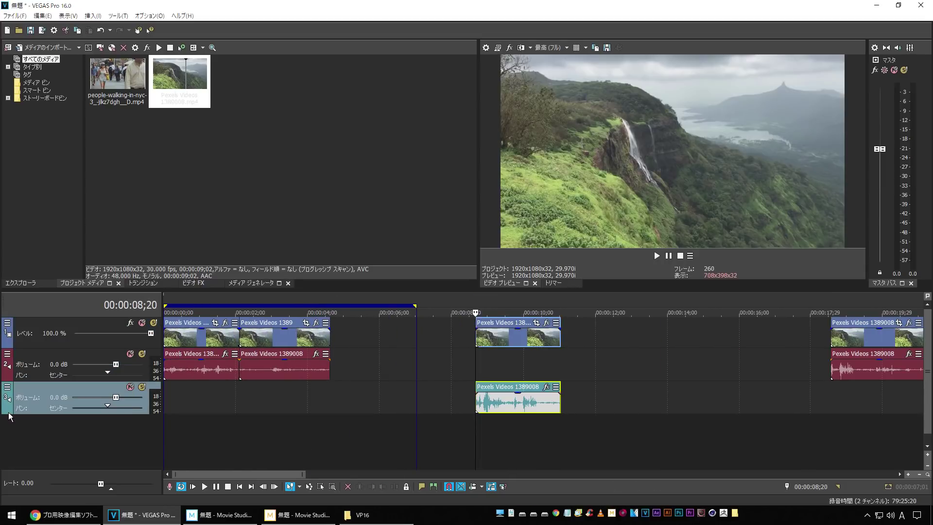
key(Delete)
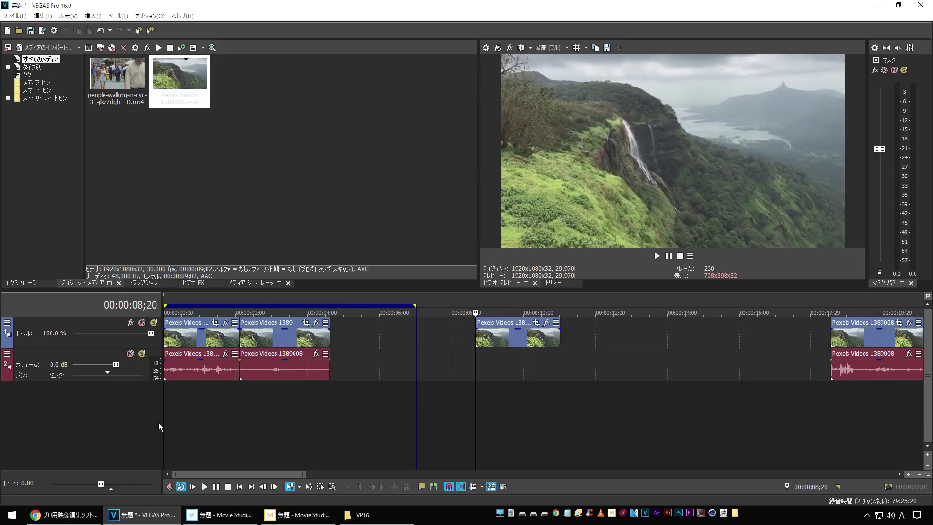
- Add the missing stream to the event at 00:00:08;20, placing its audio on a separate lowest track and deleting the empty track
right_click(489, 342)
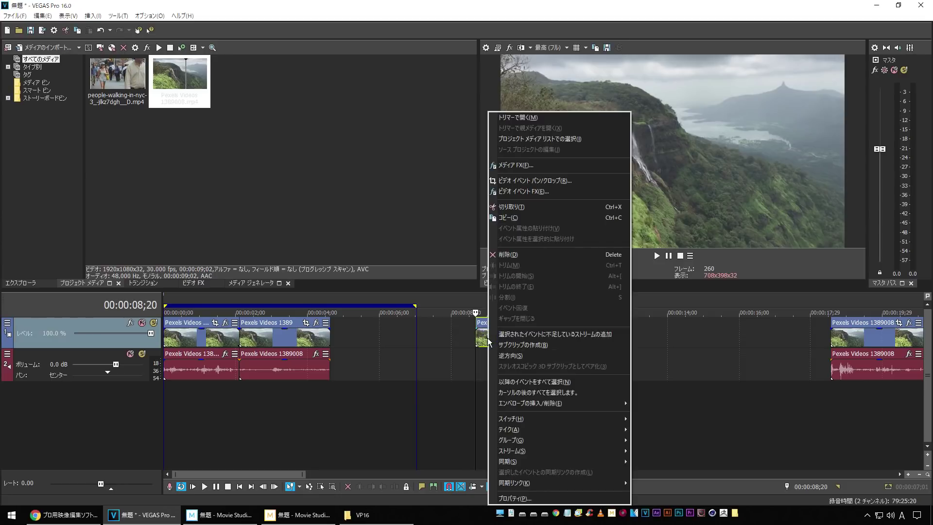
click(613, 334)
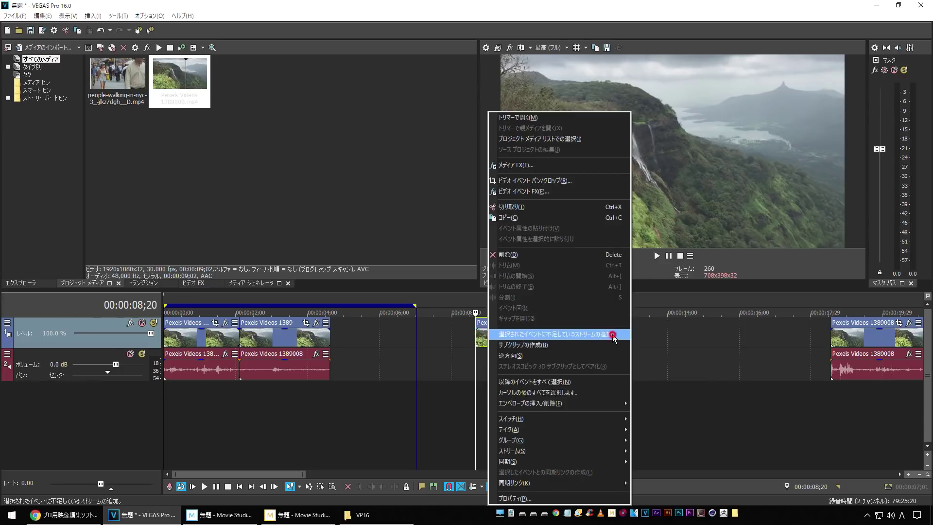
drag(492, 372, 495, 443)
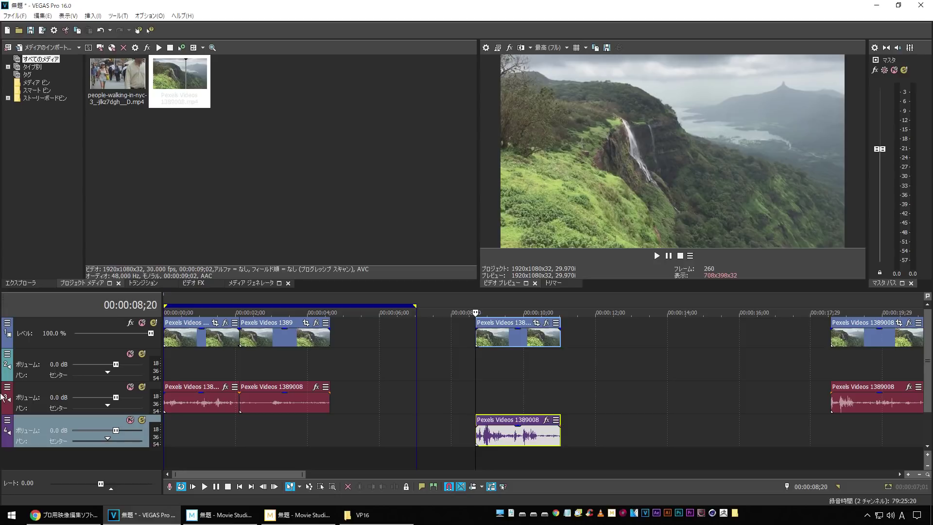
click(7, 376)
key(Delete)
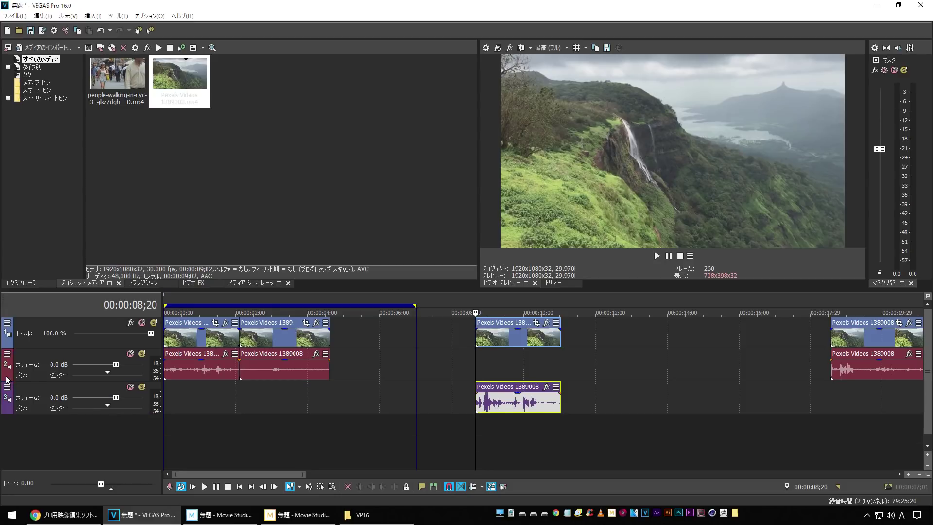
- Play the event at 00:00:08;20 with its restored audio
click(474, 433)
key(space)
key(space)
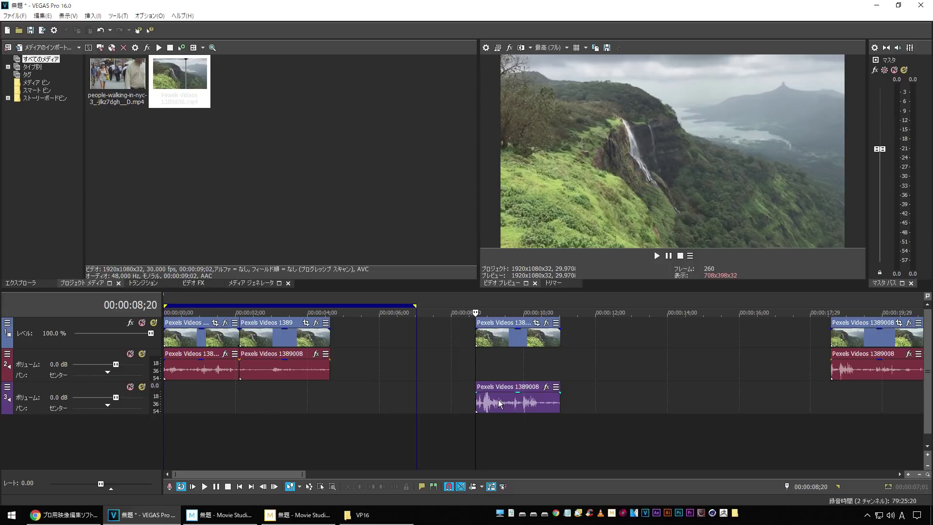
- Delete the lowest track holding the restored audio of the event at 00:00:08;20
key(Delete)
click(499, 336)
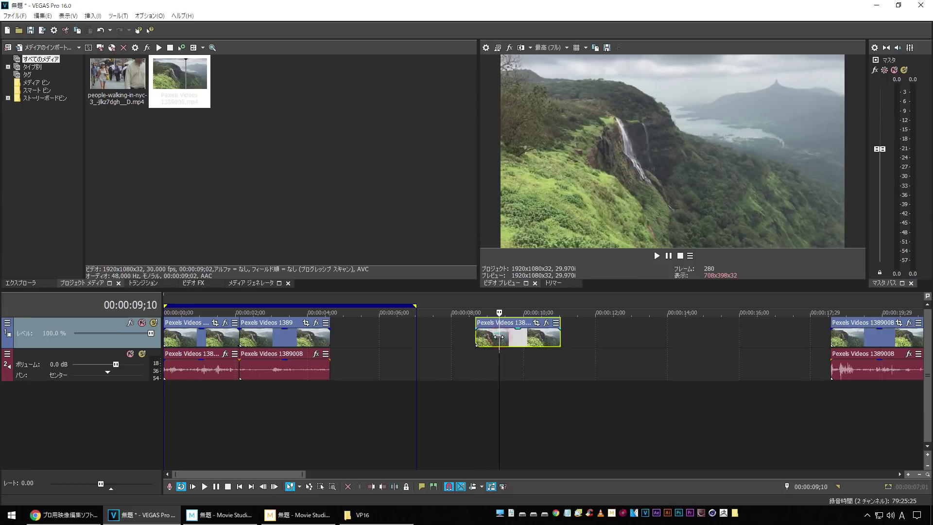
scroll(591, 424, down, 2)
click(205, 397)
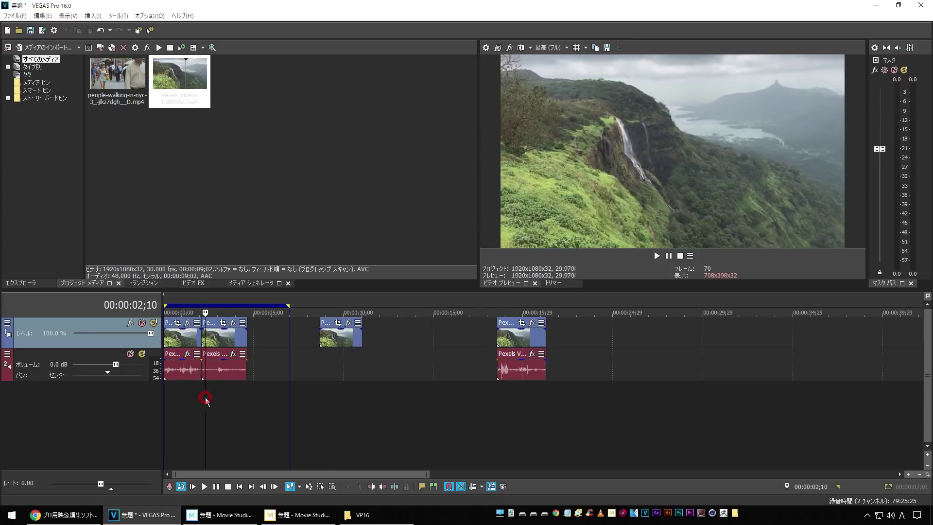
- Delete the second of the two adjoining events and extend the first event's end to about 00:00:07;00
scroll(205, 397, up, 3)
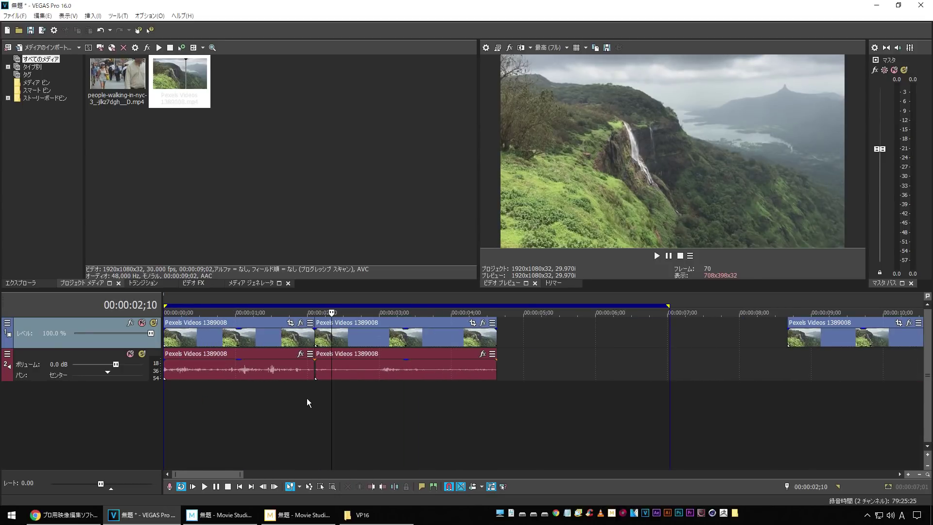
click(338, 344)
key(Delete)
drag(314, 335, 662, 335)
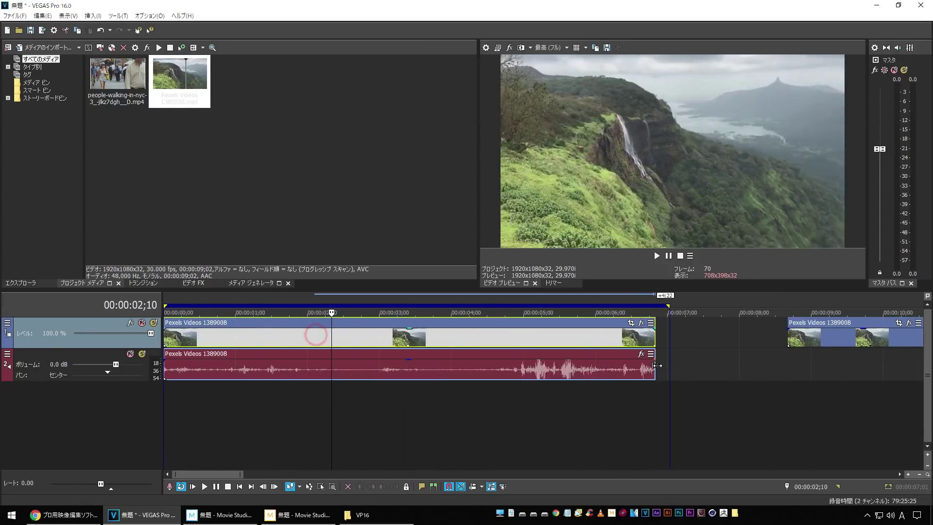
- Split the extended event at 00:00:02;22 and rejoin its two pieces with the event healing command (イベント回復)
click(360, 340)
key(s)
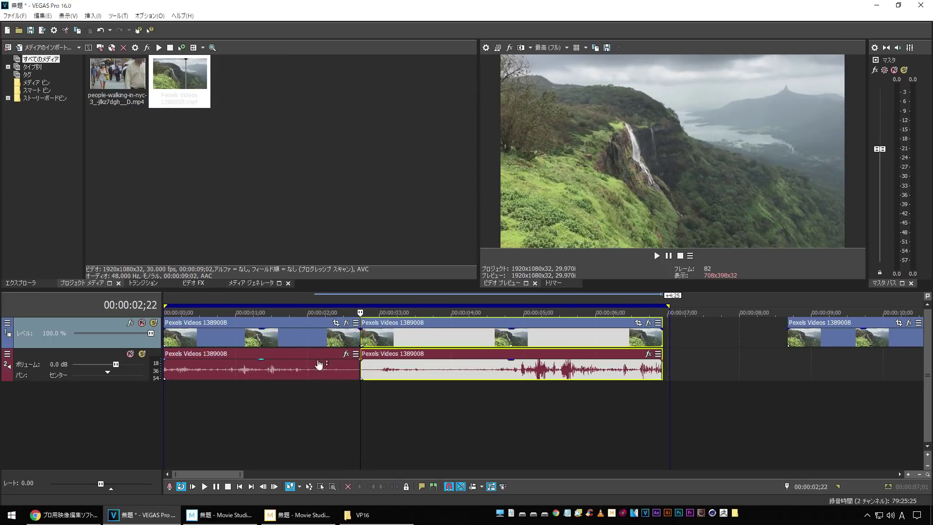
click(299, 337)
ctrl+click(391, 339)
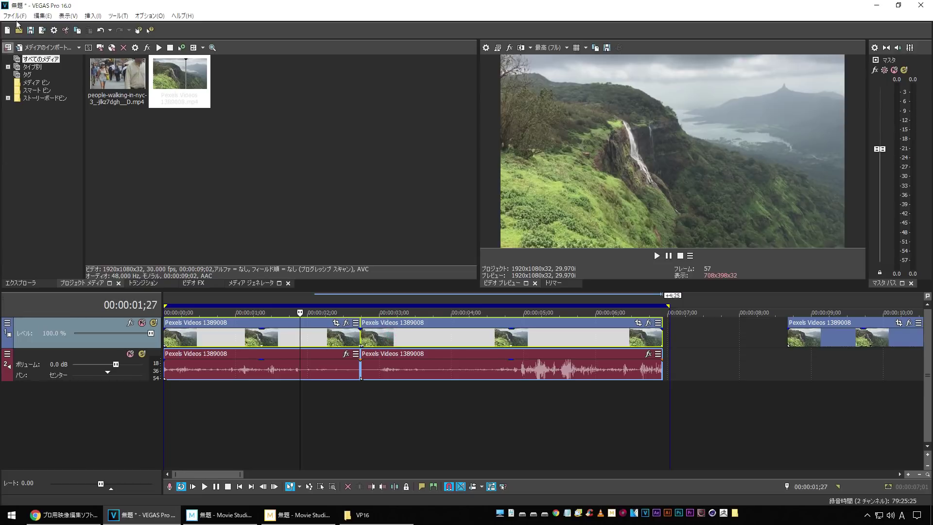
click(41, 16)
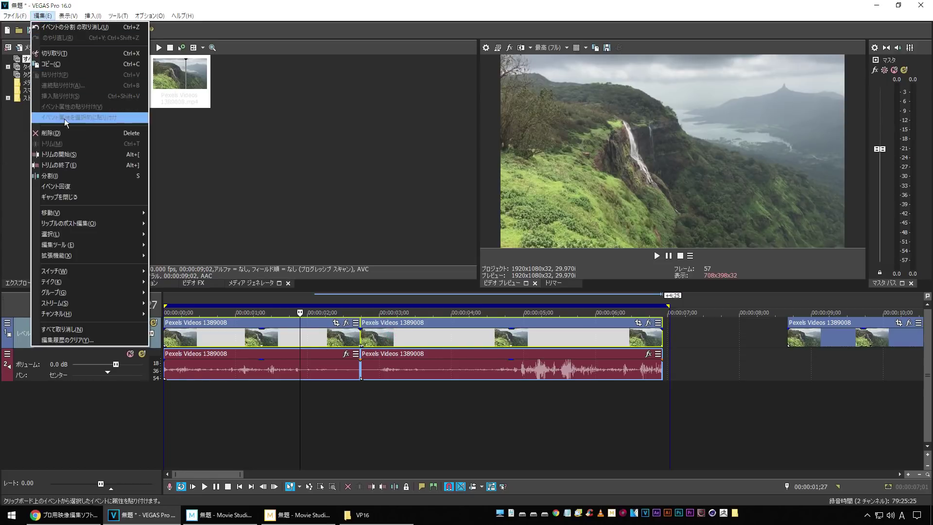
click(86, 186)
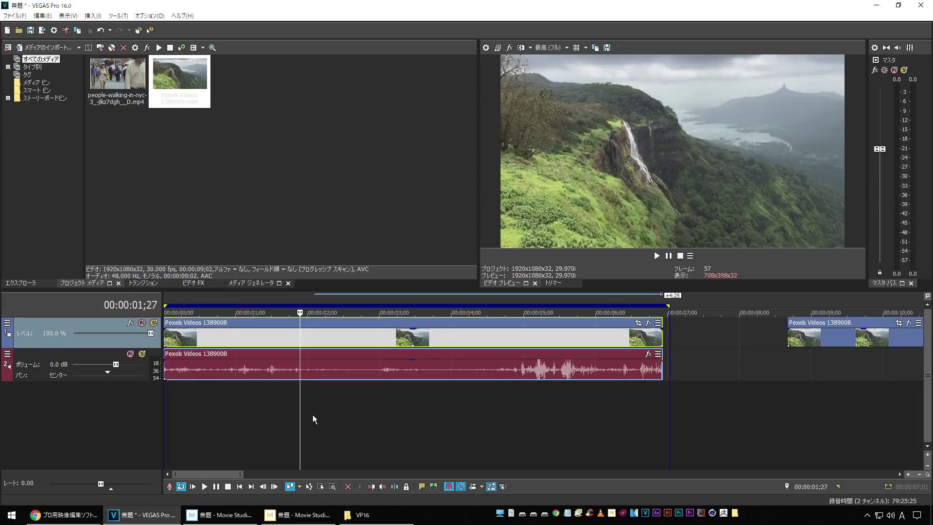
click(382, 408)
scroll(347, 407, down, 2)
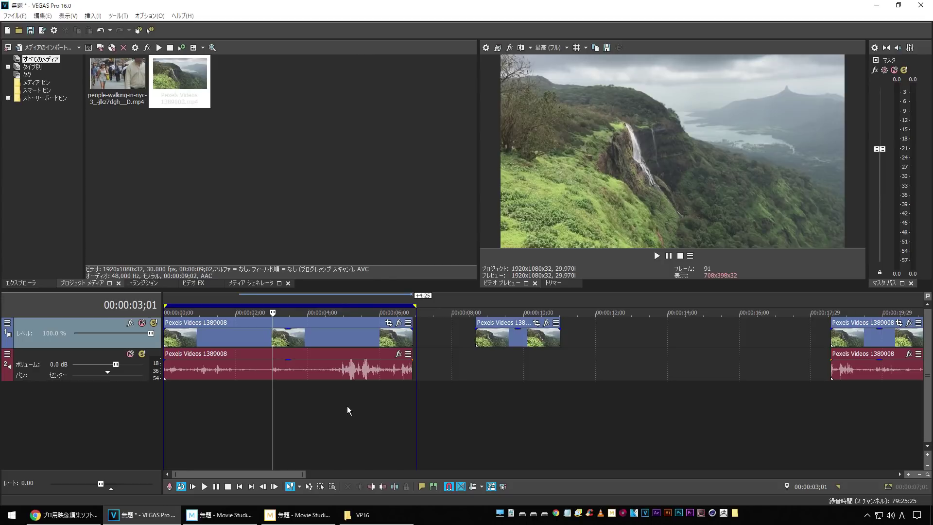
- Switch to Chrome, review the product page down to the storyboard editing feature, and return to VEGAS Pro
key(alt+Tab)
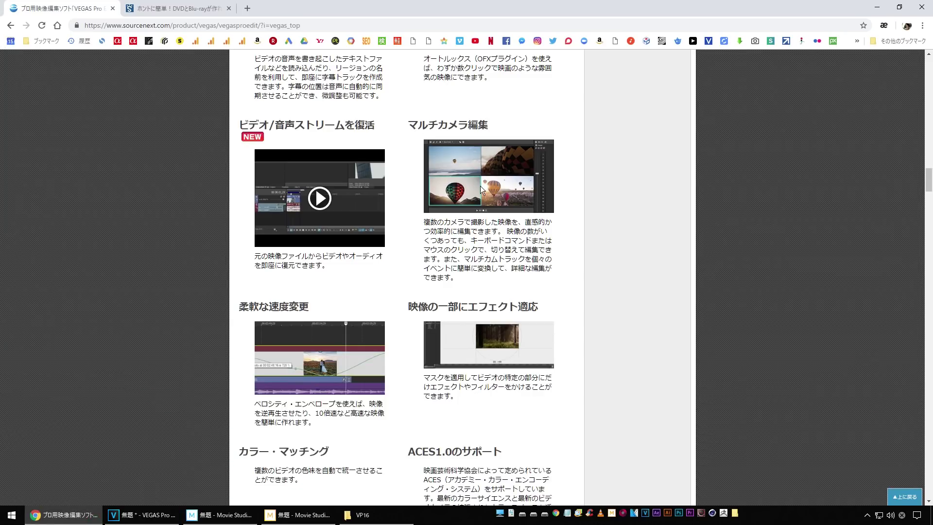
scroll(480, 186, down, 18)
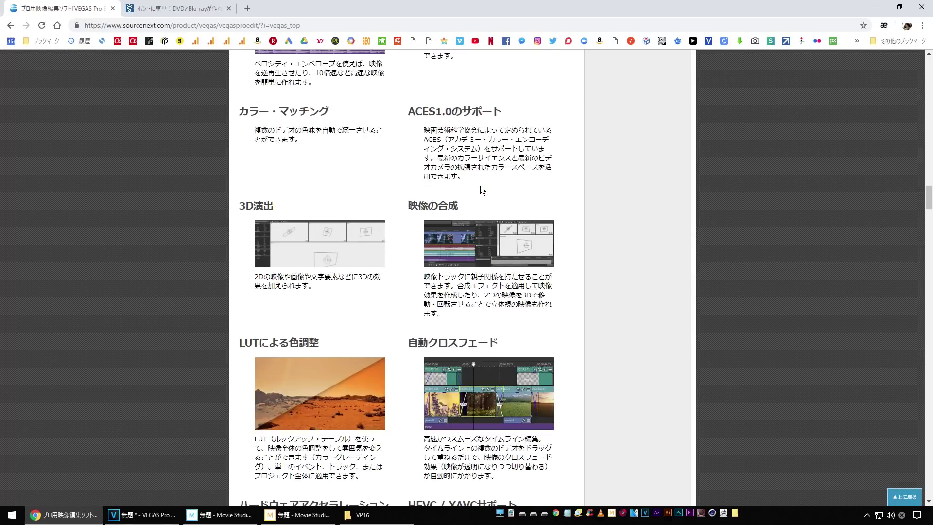
scroll(483, 185, down, 20)
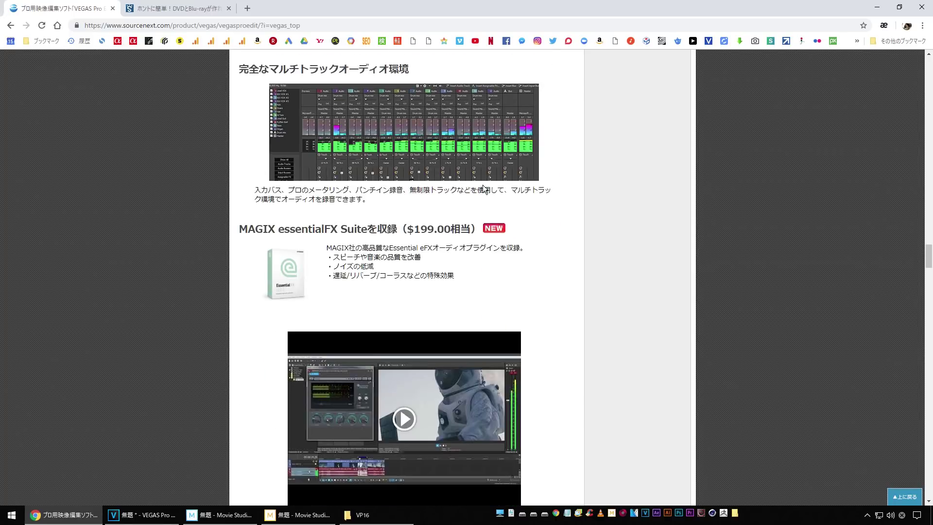
scroll(483, 185, down, 4)
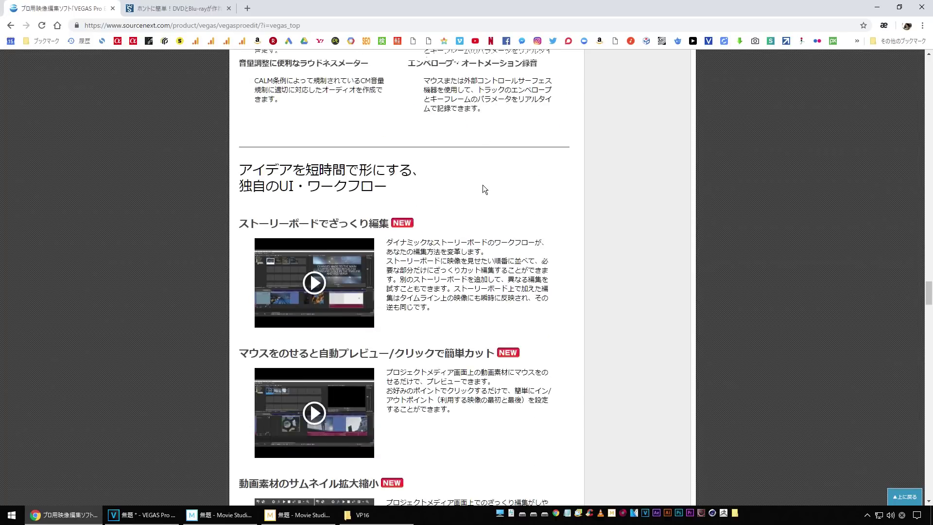
scroll(482, 185, down, 3)
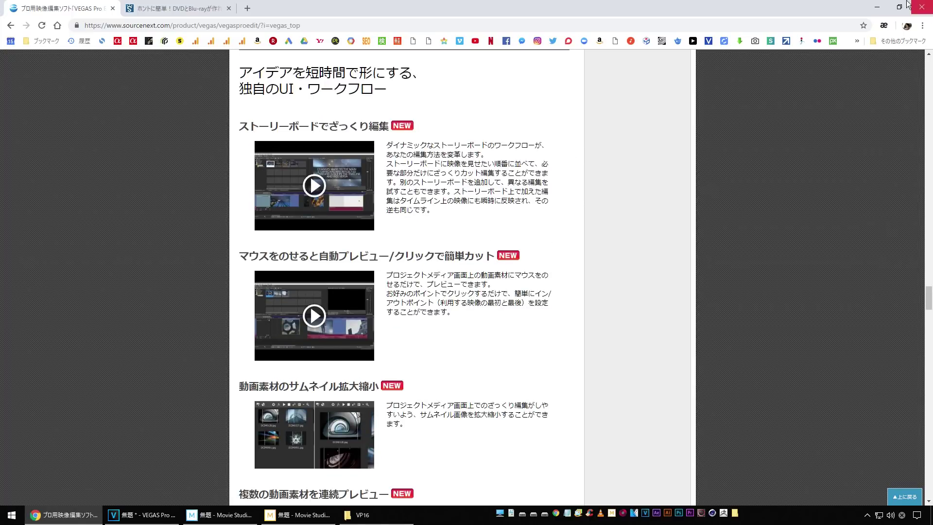
click(873, 9)
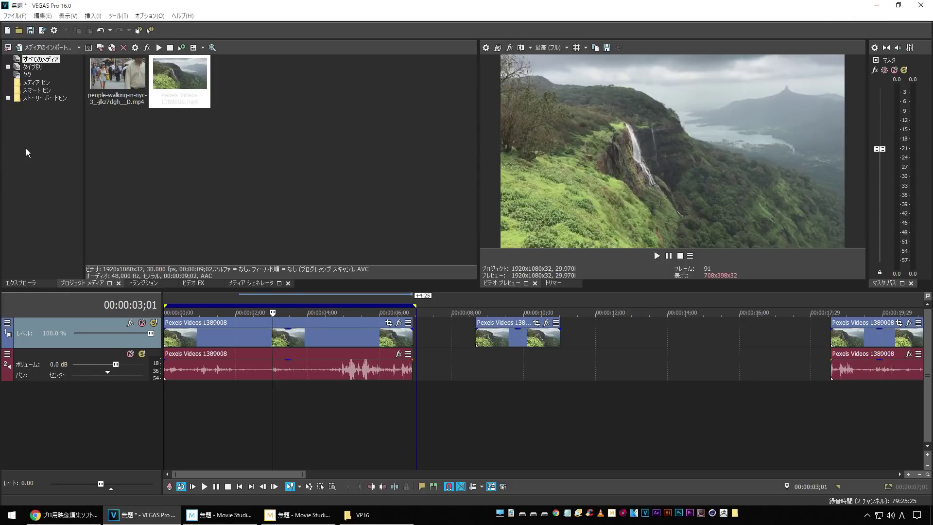
- Open the main timeline storyboard (メインタイムライン) inside the storyboard bins of the project media
click(33, 96)
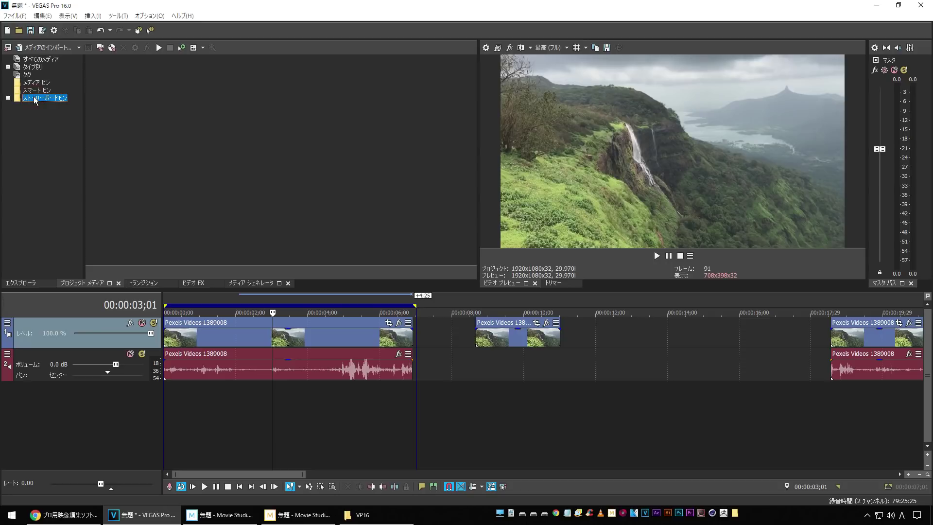
double_click(34, 100)
click(43, 107)
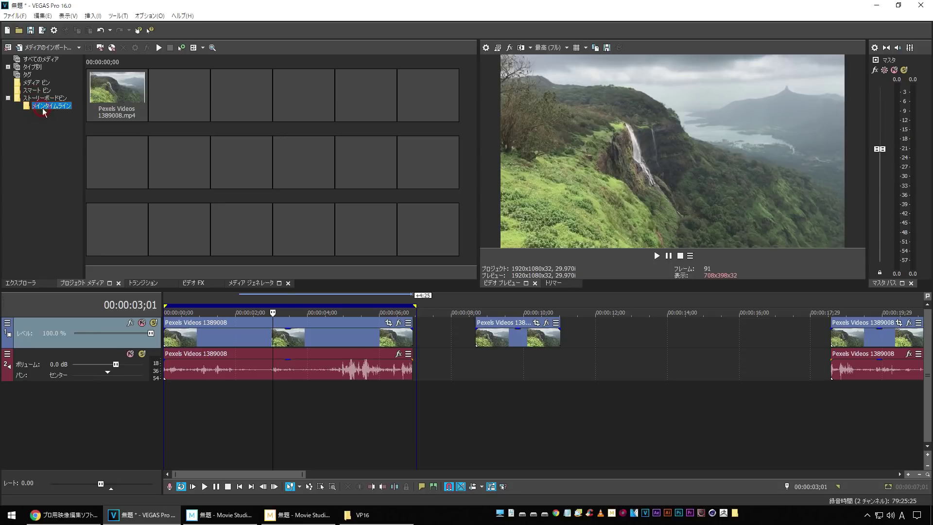
- Delete the first event and remove all tracks to clear the timeline
click(186, 340)
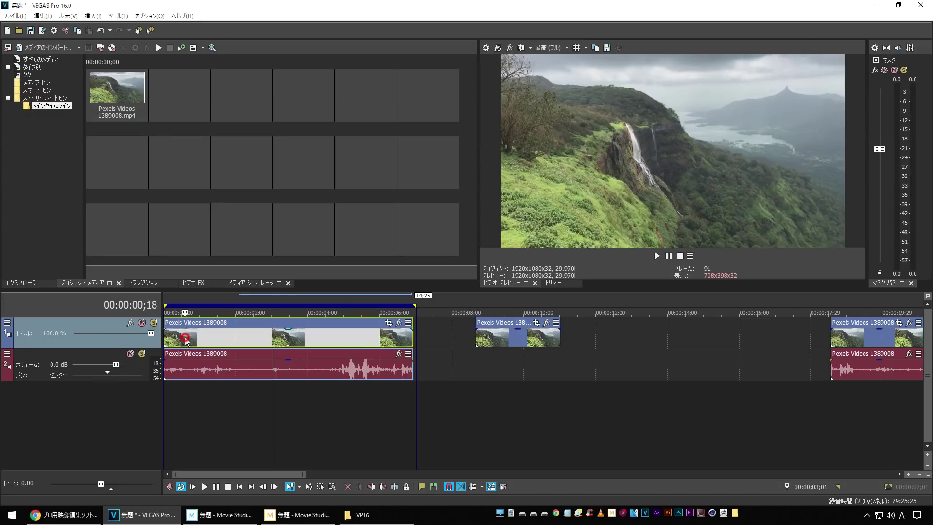
key(Delete)
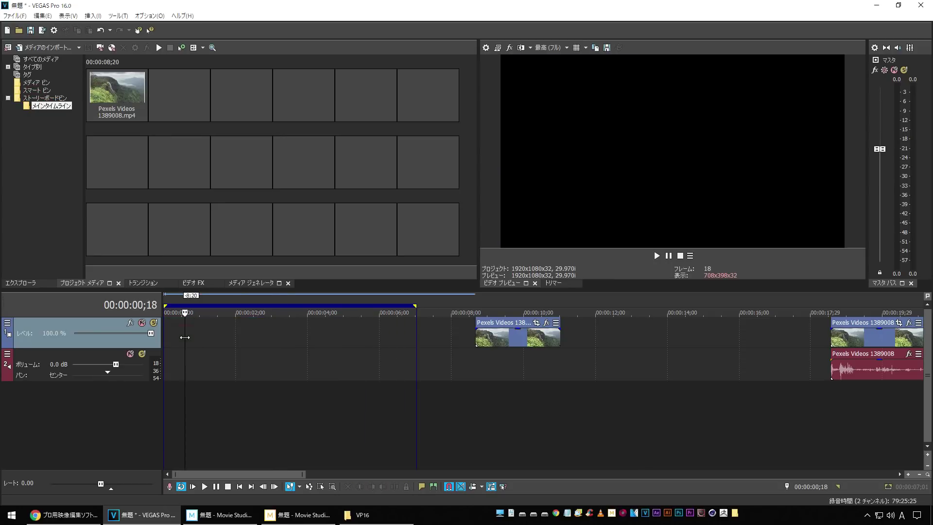
key(Delete)
click(6, 339)
key(Delete)
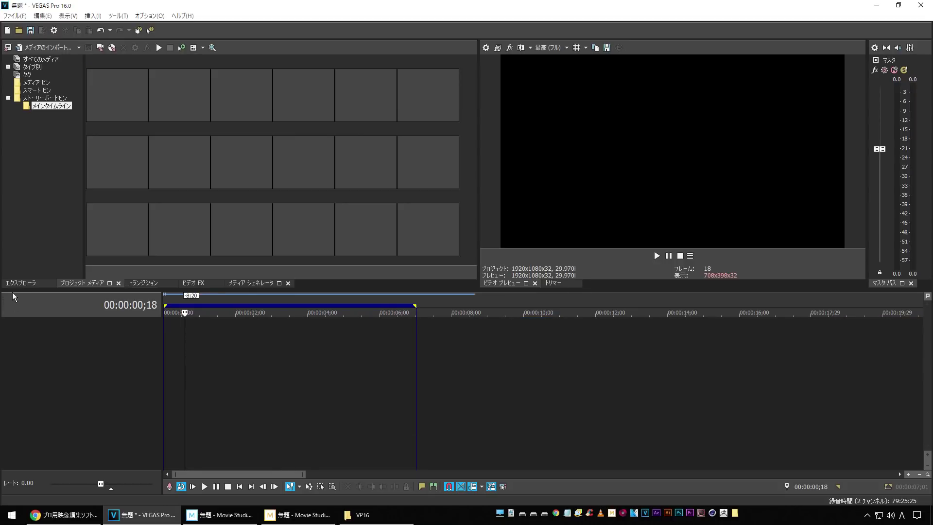
- Dock the file Explorer beside the storyboard and return the playhead to the start of the timeline
drag(16, 287, 292, 64)
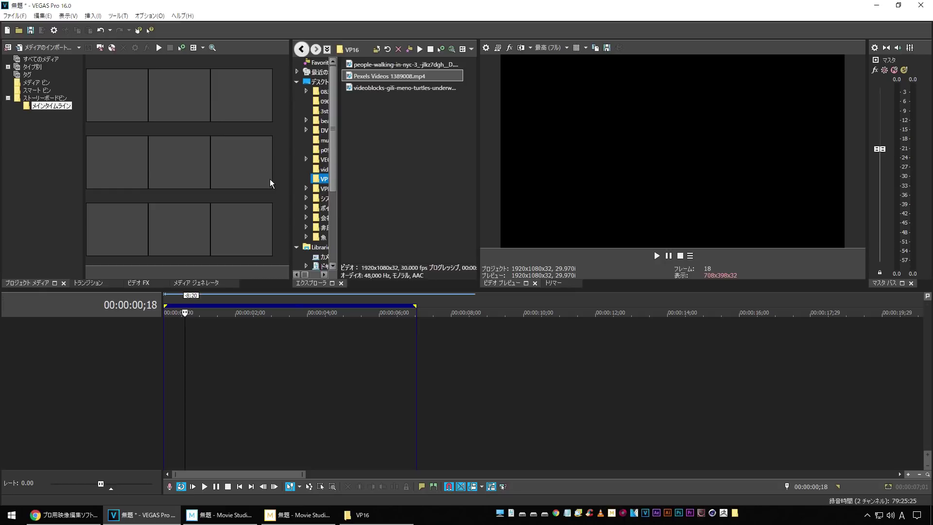
key(Up)
key(Home)
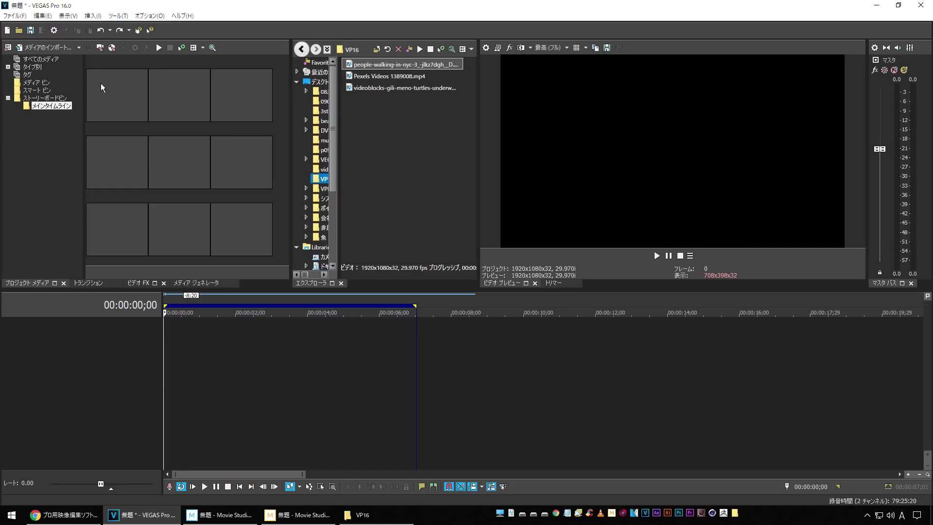
- Place the people-walking-in-nyc clip in the storyboard's first slot and Pexels Videos 1389008.mp4 in its third slot
drag(381, 68, 118, 96)
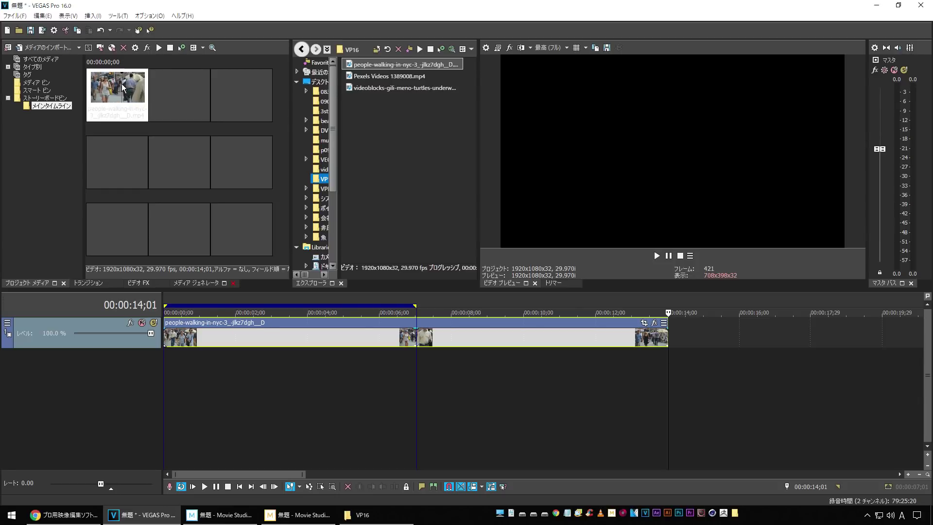
drag(370, 76, 239, 88)
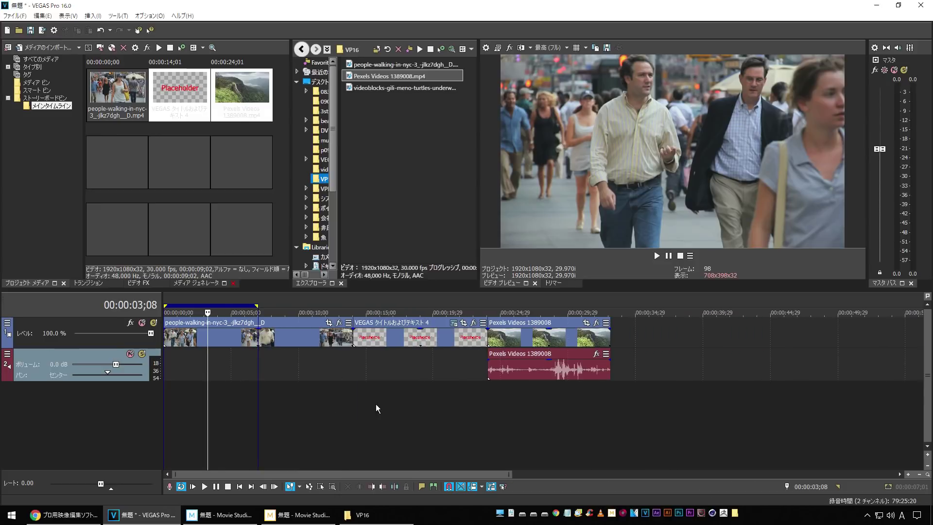
click(413, 404)
click(295, 406)
click(417, 415)
click(499, 423)
click(415, 417)
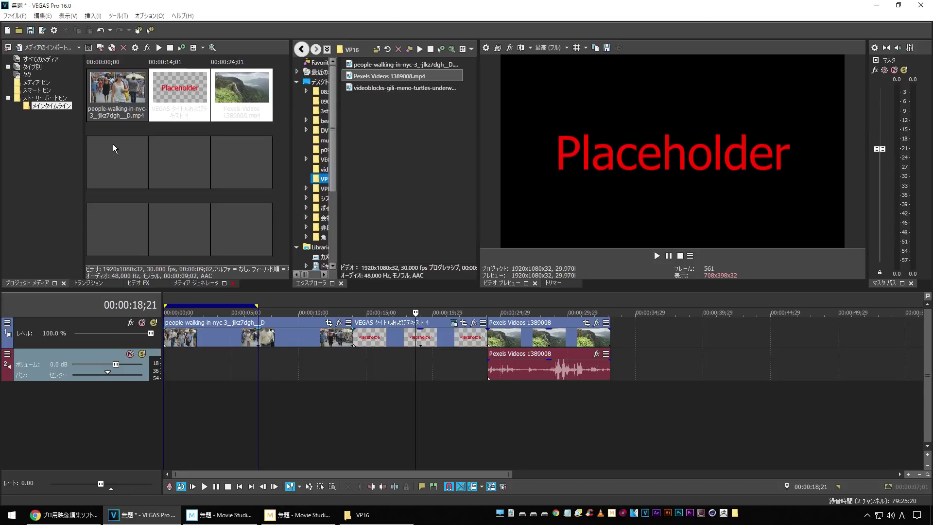
- Trim all three storyboard items on their thumbnails, ending the people-walking clip at 00:00:03;26 and the placeholder at 00:00:05;19
drag(94, 90, 121, 94)
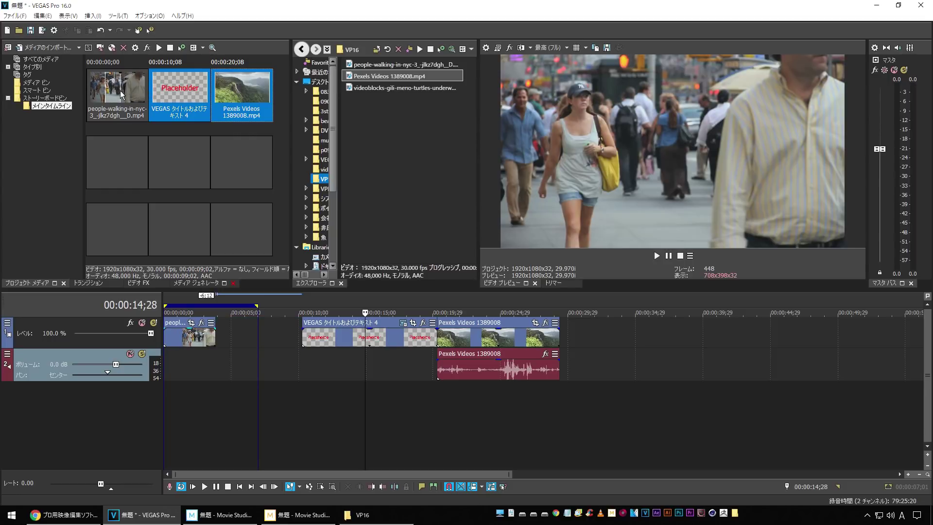
drag(121, 94, 121, 95)
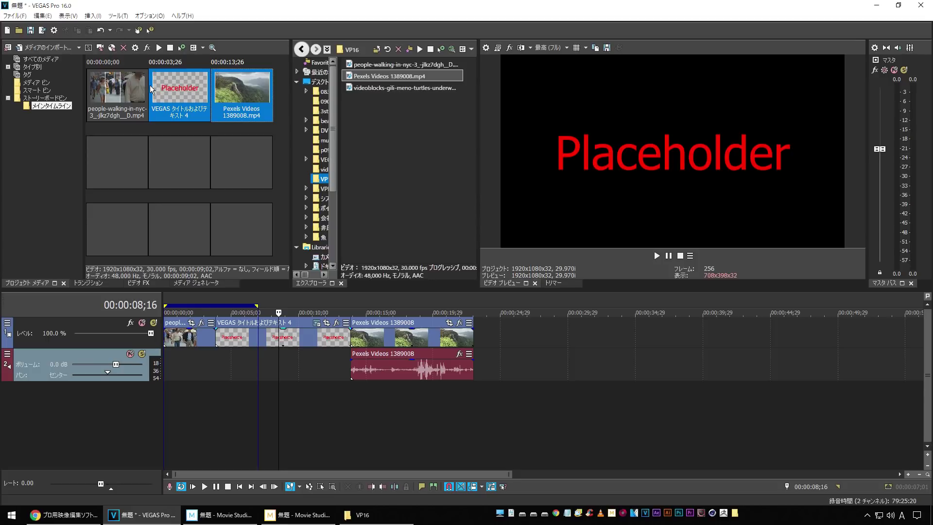
drag(153, 89, 180, 91)
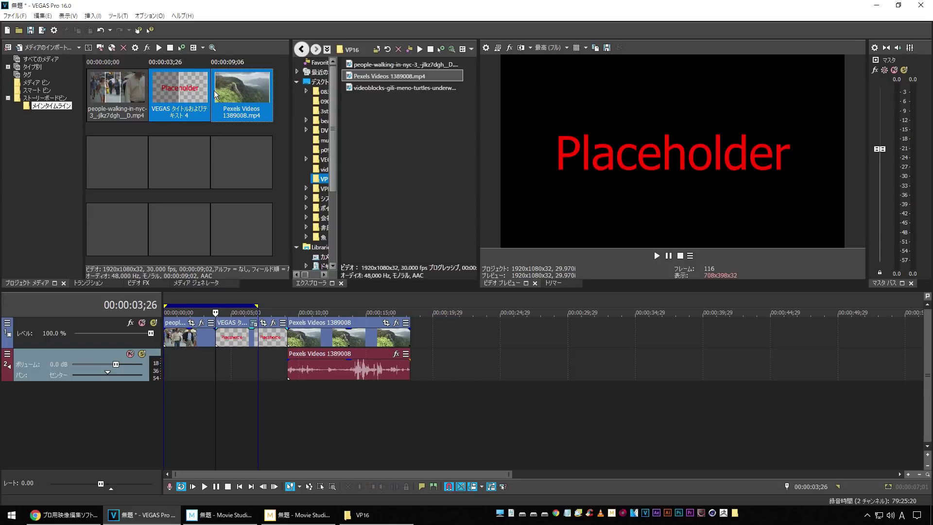
click(208, 93)
drag(208, 93, 267, 88)
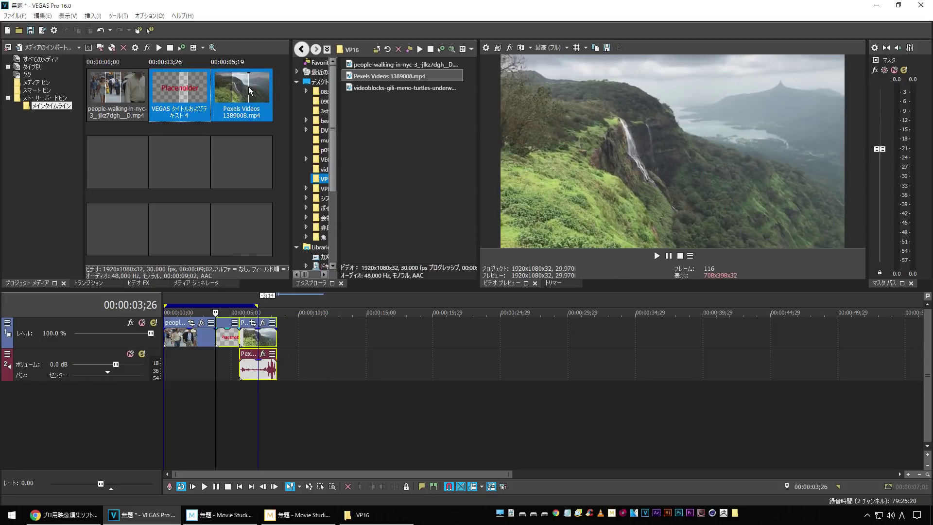
key(ctrl+z)
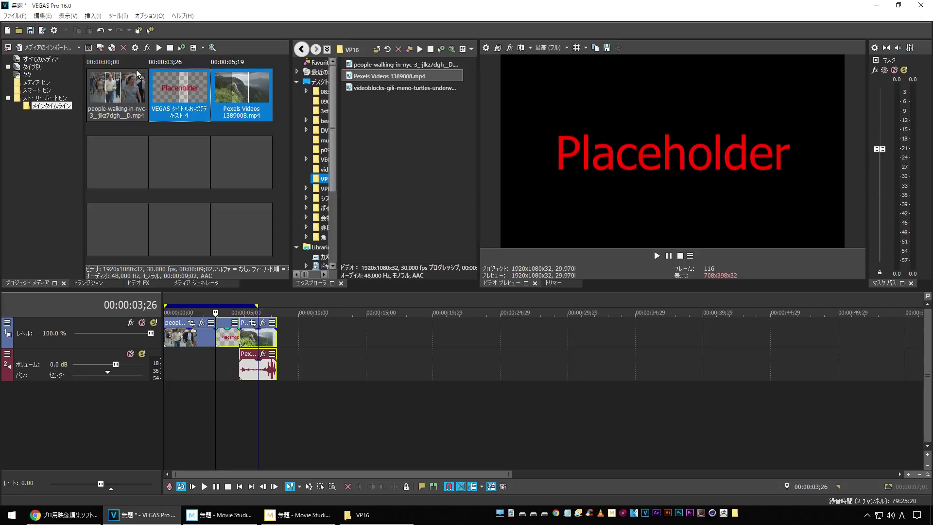
- Check the trimmed people-walking clip, placeholder title and waterfall clip at several points along the timeline
click(203, 422)
scroll(204, 423, up, 8)
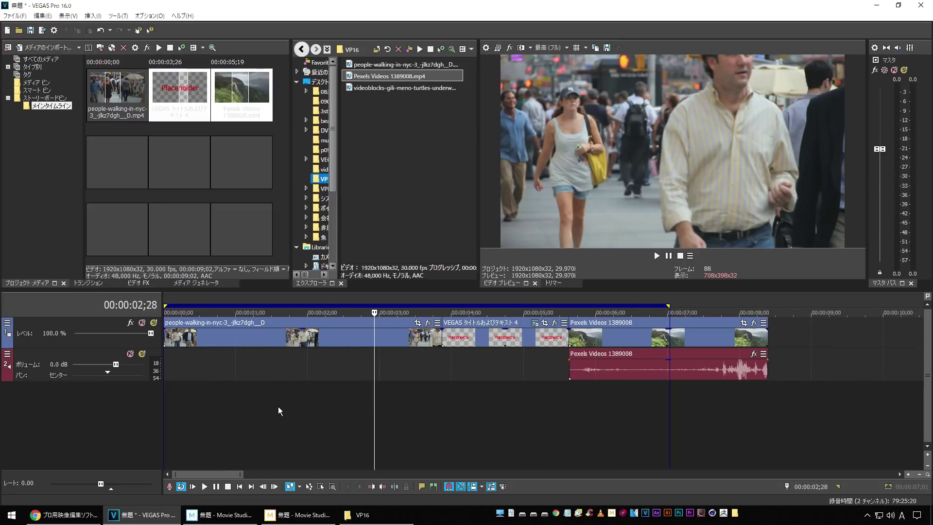
click(489, 425)
click(406, 425)
click(485, 432)
click(620, 435)
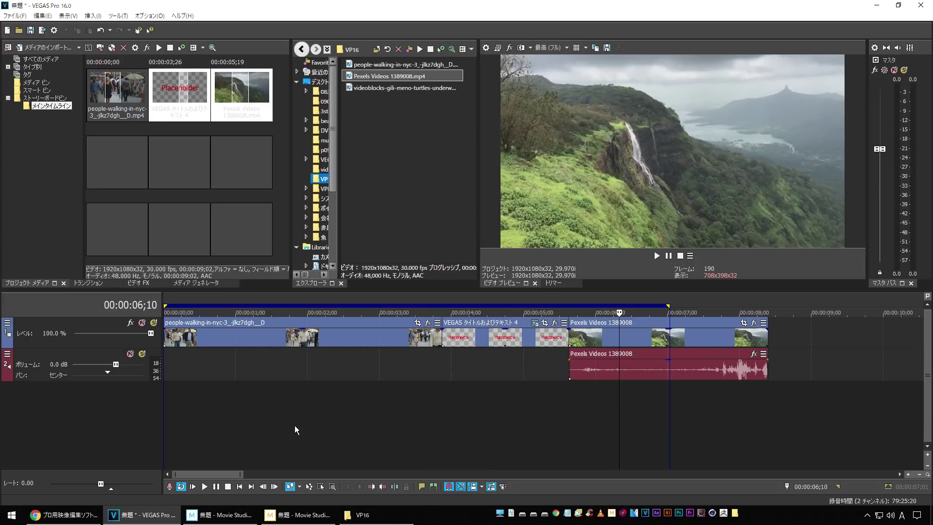
click(295, 430)
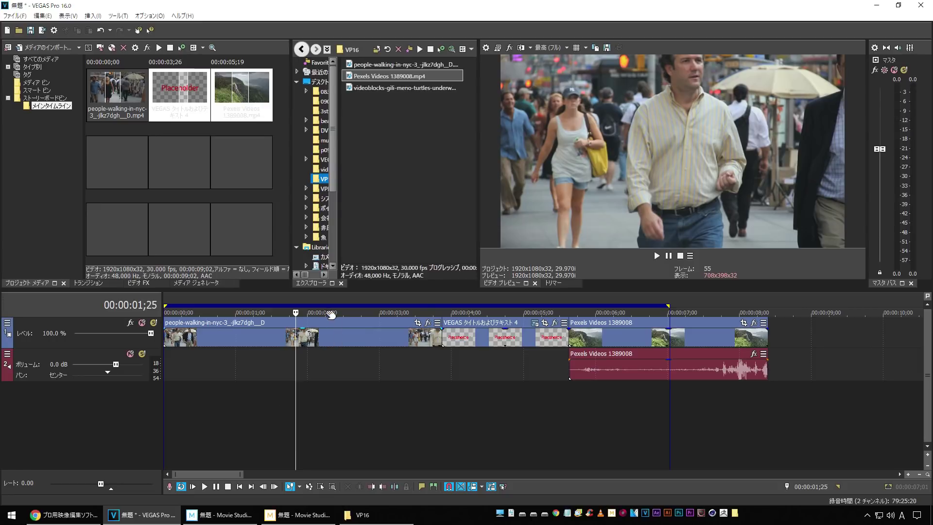
- Dock the file Explorer back into the group with the project media and switch to the product page in Chrome
drag(313, 284, 73, 78)
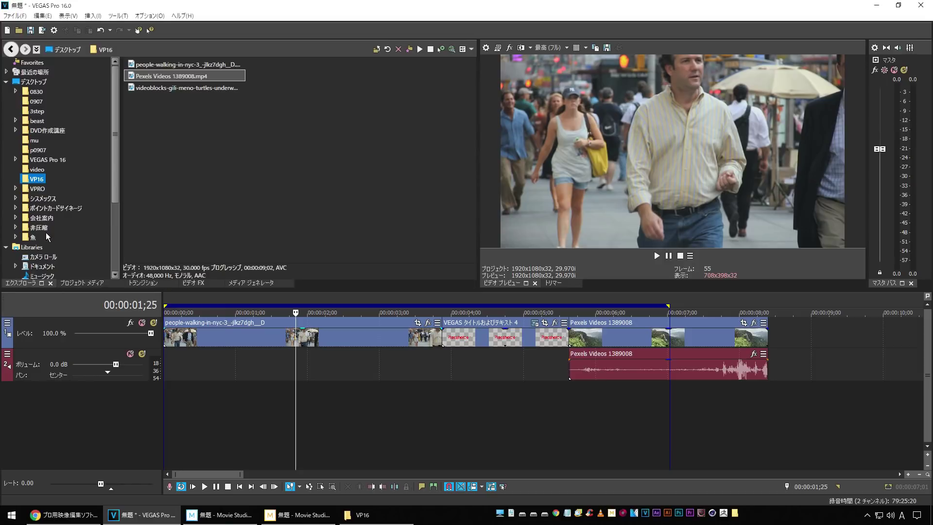
click(63, 514)
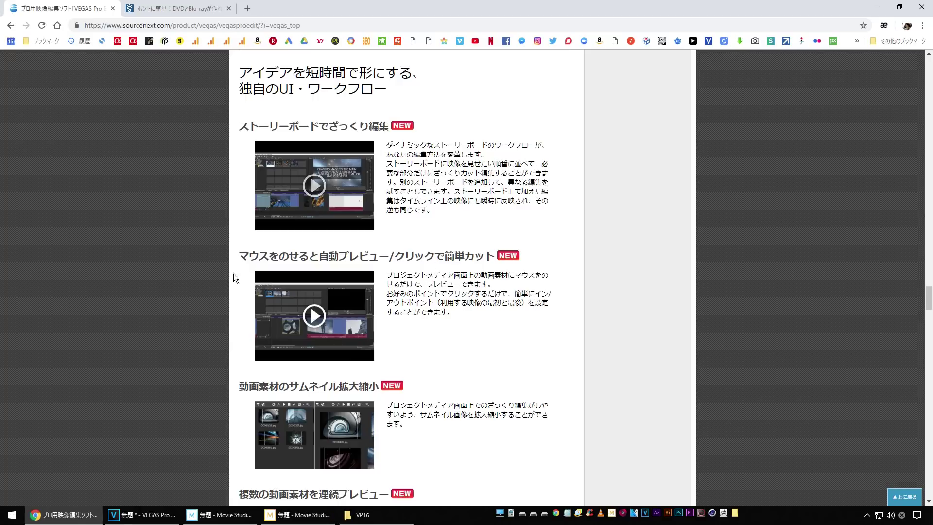
- Review the workflow features on the product page, down to automatic gap closing and selecting everything after the cursor
scroll(415, 254, down, 4)
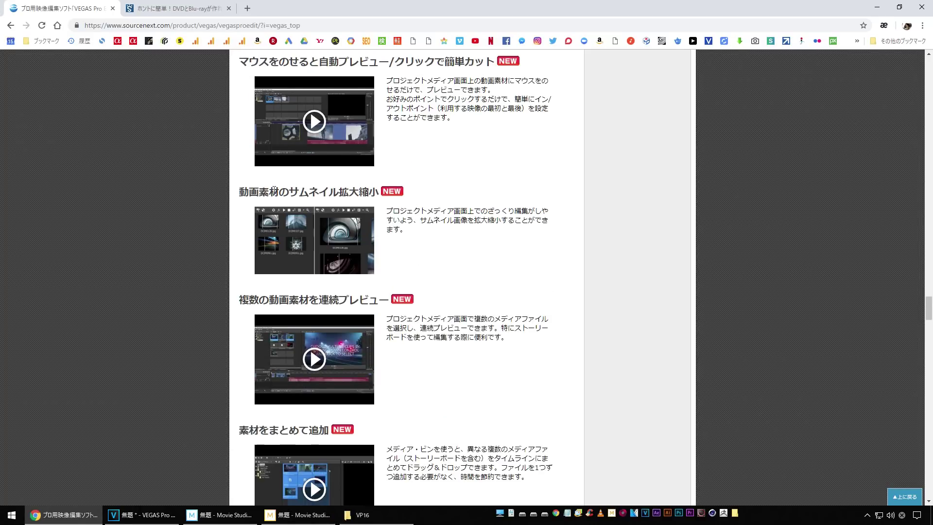
scroll(450, 209, down, 3)
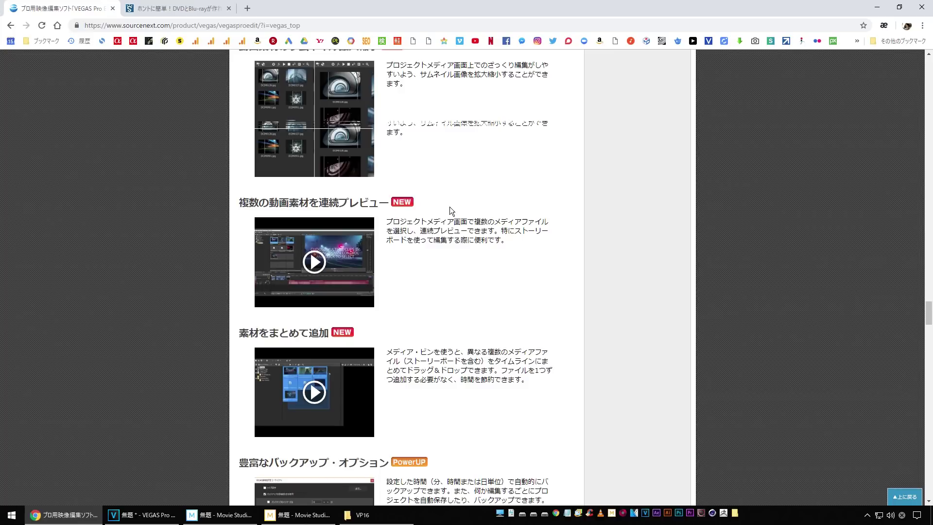
scroll(450, 210, down, 3)
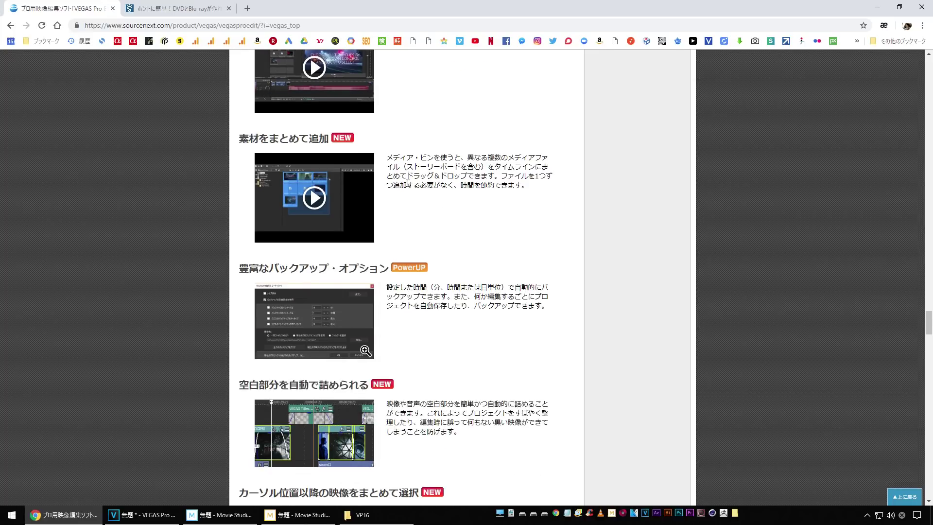
scroll(402, 170, down, 5)
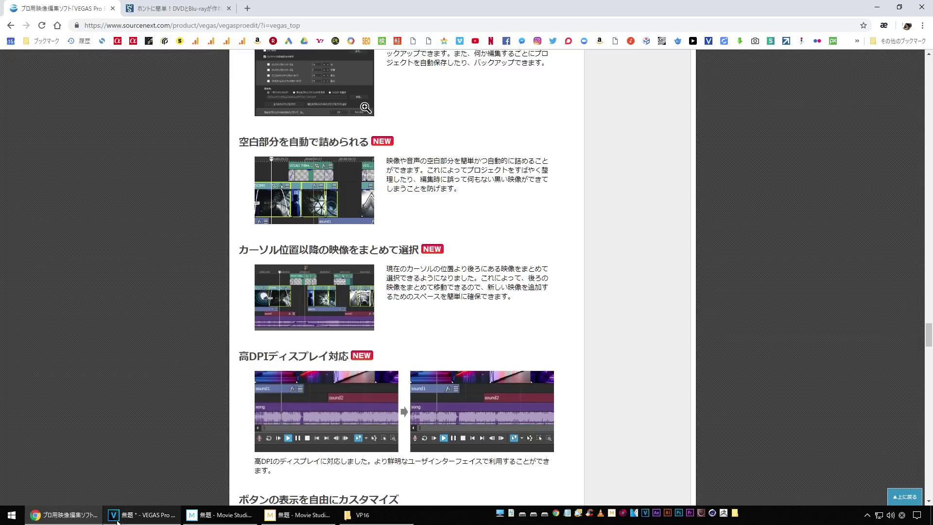
- In VEGAS Pro, split the people-walking clip at about 2 seconds and the title at 00:00:04;21, and delete both trailing pieces
click(141, 514)
click(317, 336)
key(s)
click(360, 335)
key(Delete)
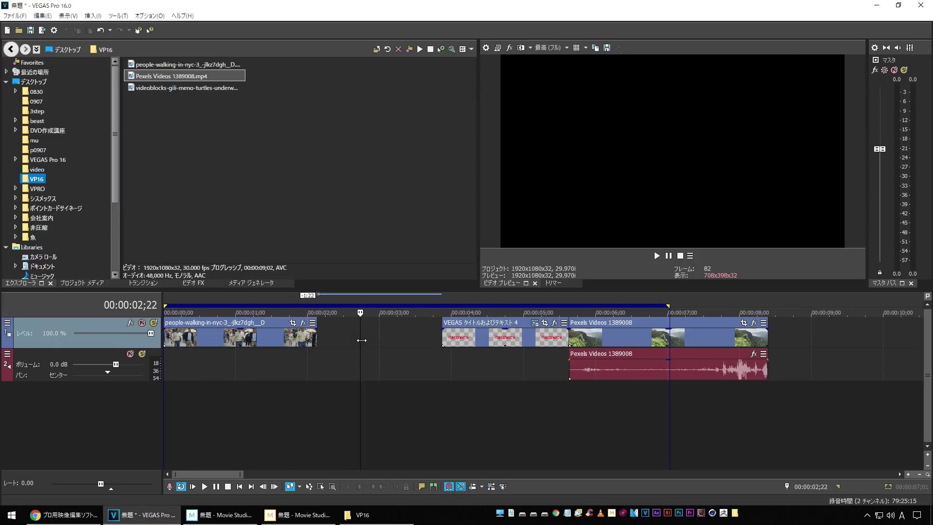
click(502, 337)
key(s)
key(Delete)
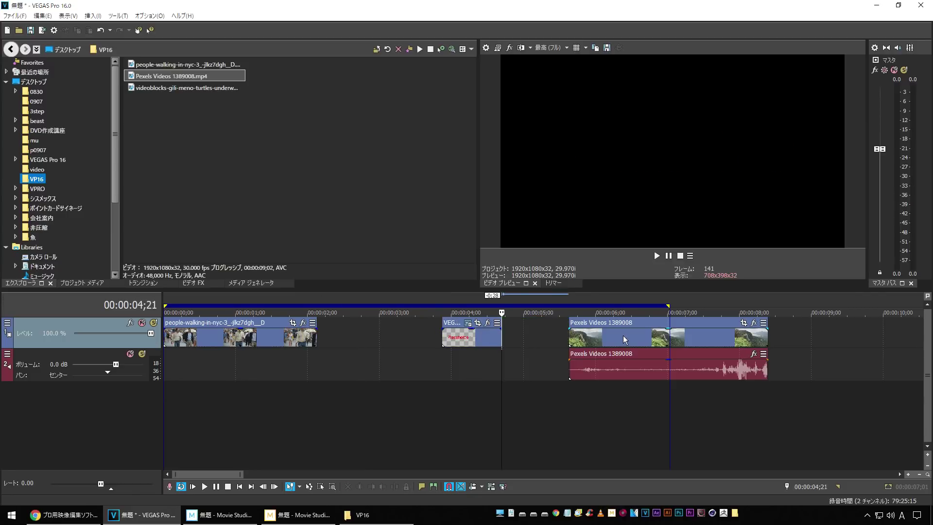
- Split the waterfall clip at two points, delete the middle piece ending at 00:00:07;13, and turn off loop playback
click(634, 337)
key(s)
click(698, 335)
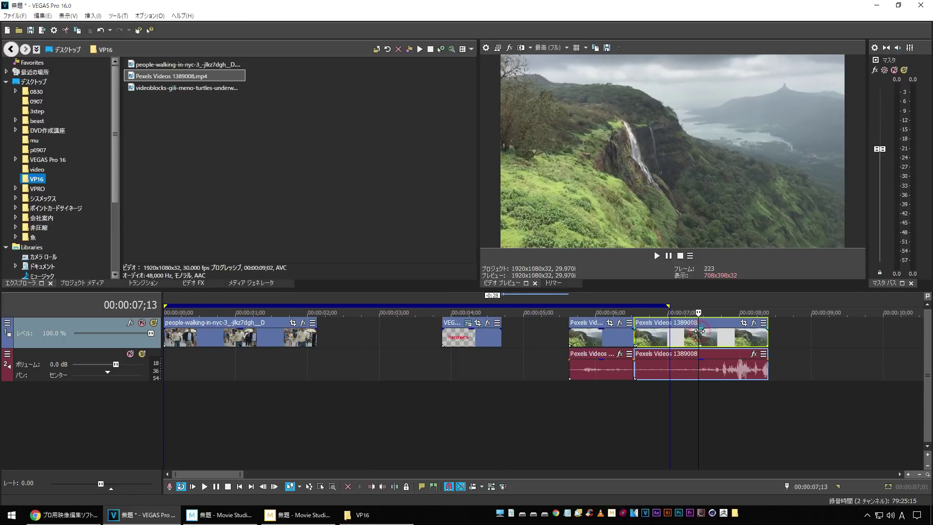
key(s)
click(662, 335)
key(Delete)
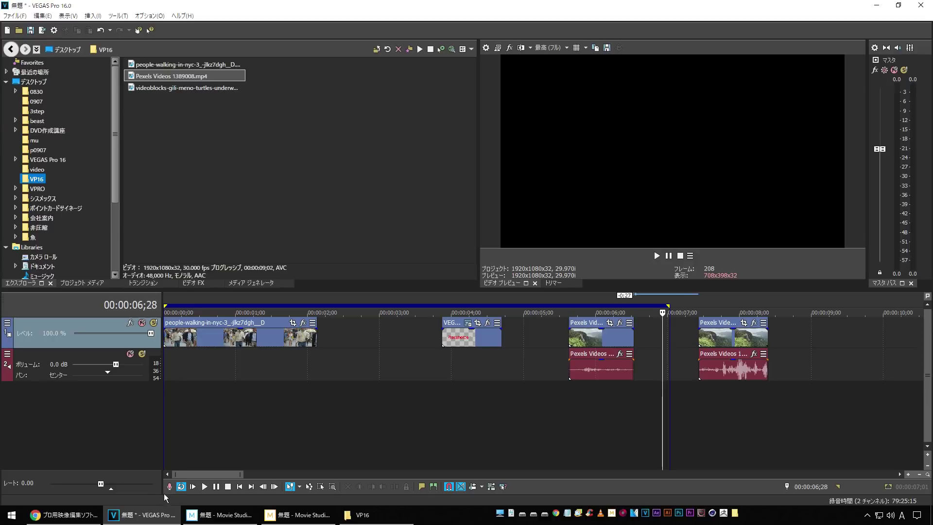
click(180, 488)
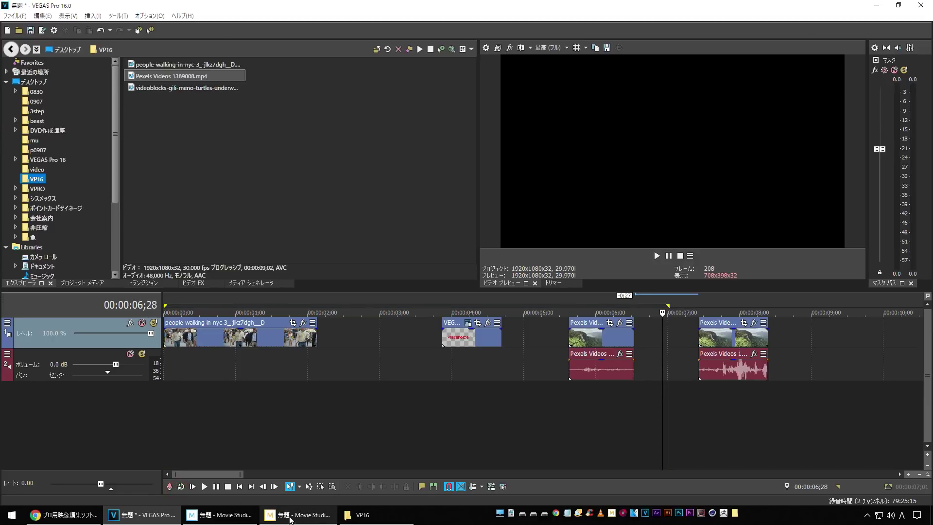
- Try closing the gaps between all timeline clips, and undo it
right_click(339, 335)
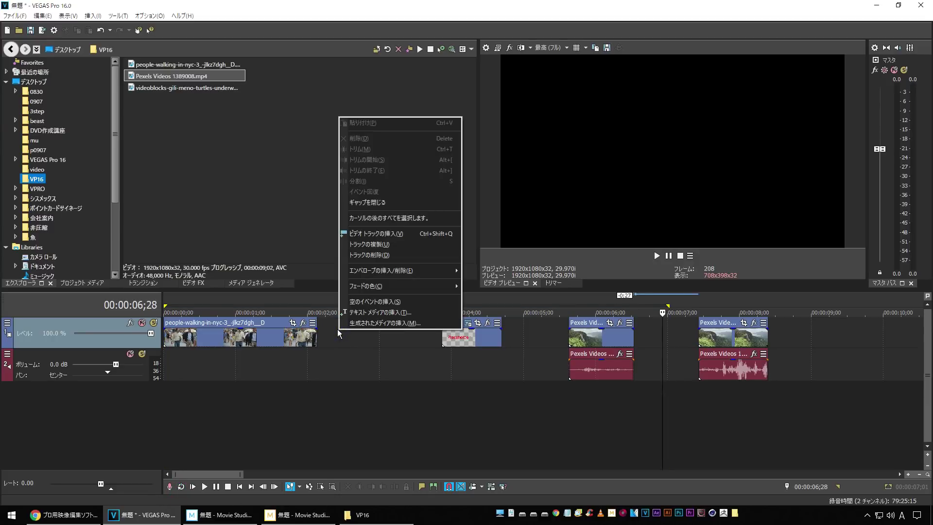
click(395, 203)
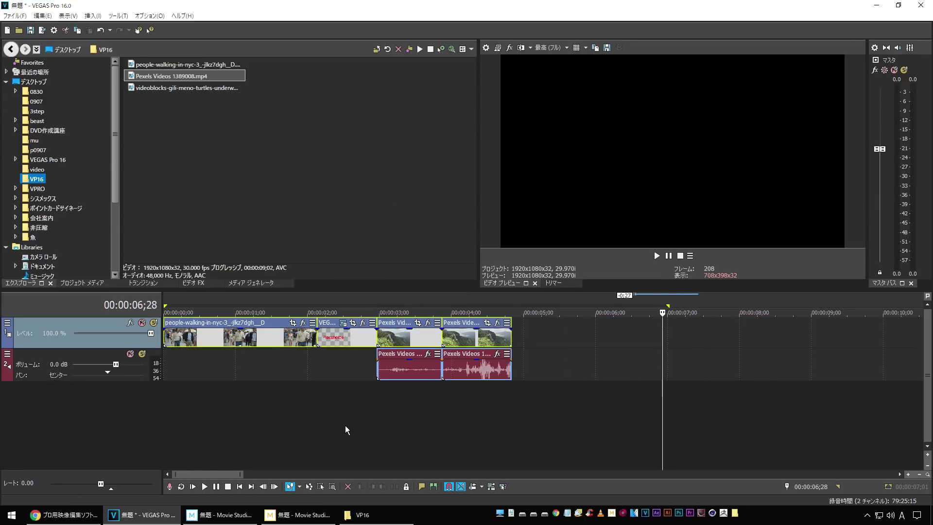
key(ctrl+z)
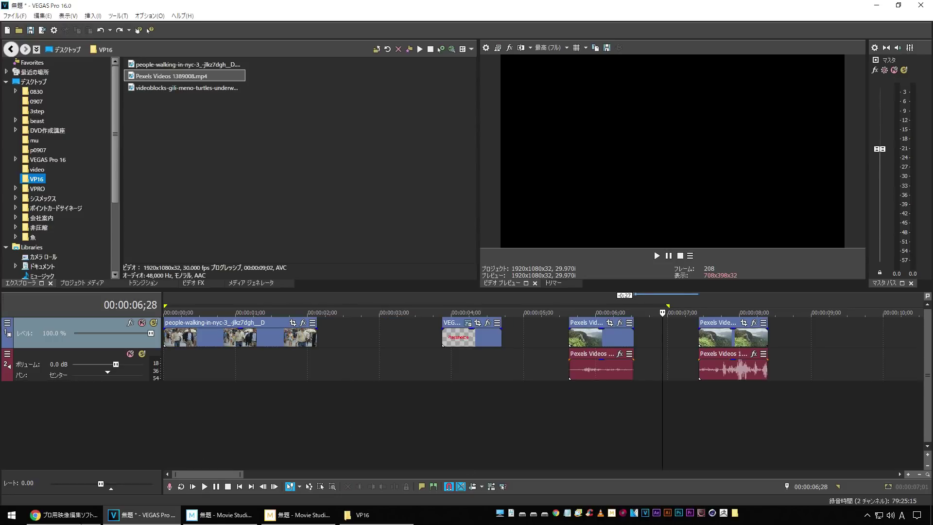
- Place the cursor at 00:00:02;25 in the first gap and select every event after it on all tracks
click(41, 515)
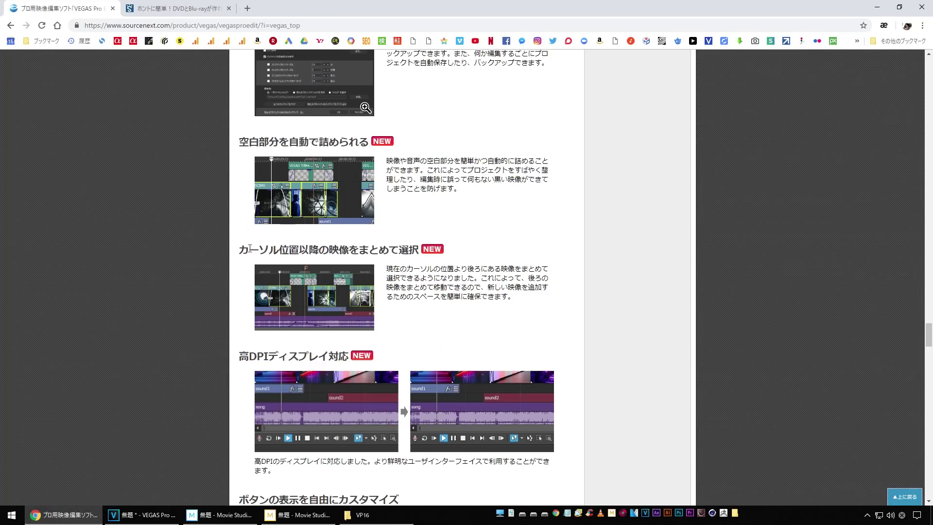
click(64, 515)
right_click(388, 334)
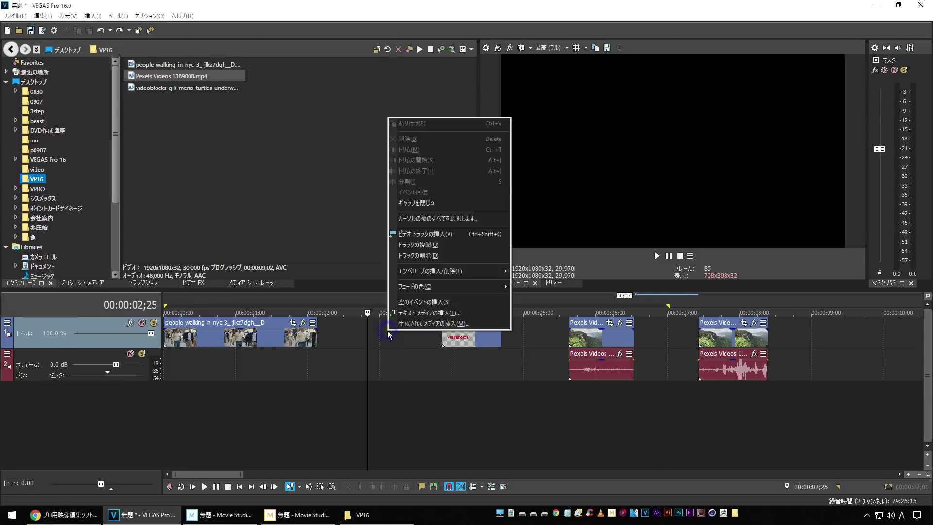
click(352, 342)
click(367, 339)
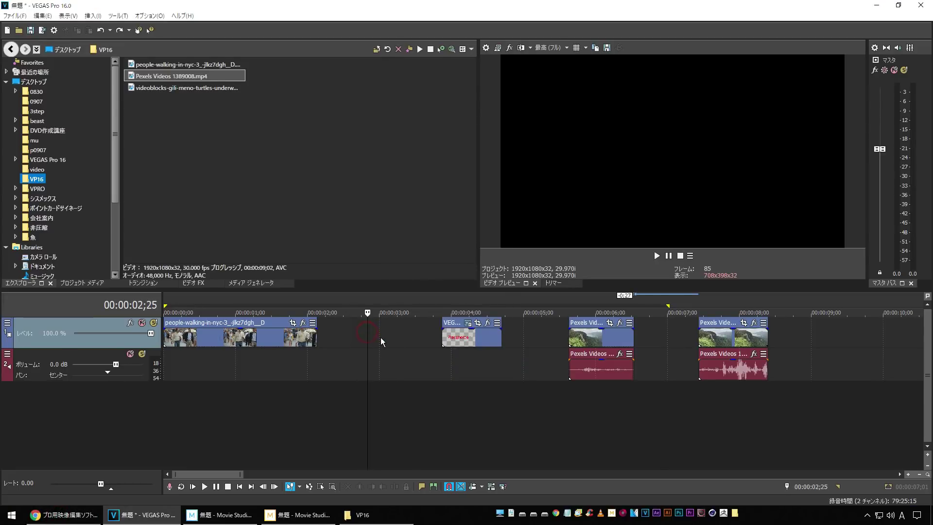
right_click(381, 340)
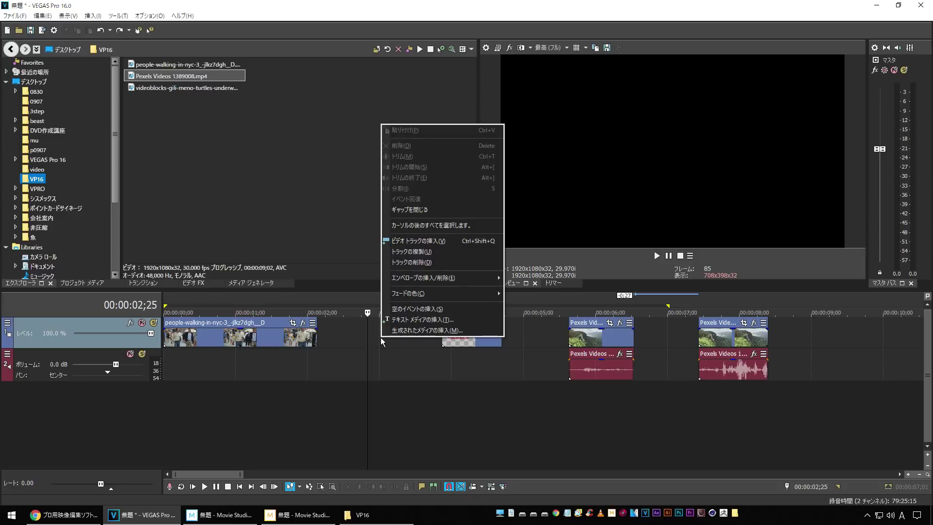
click(461, 226)
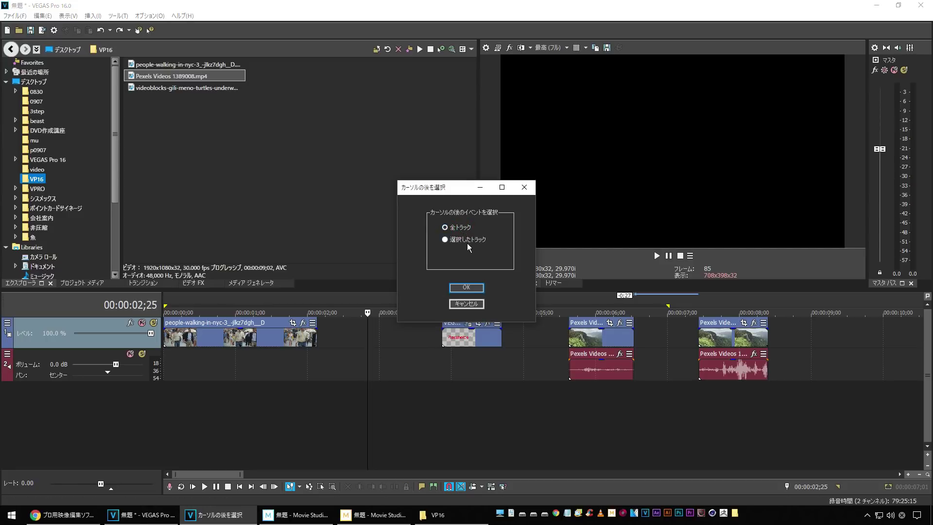
click(466, 287)
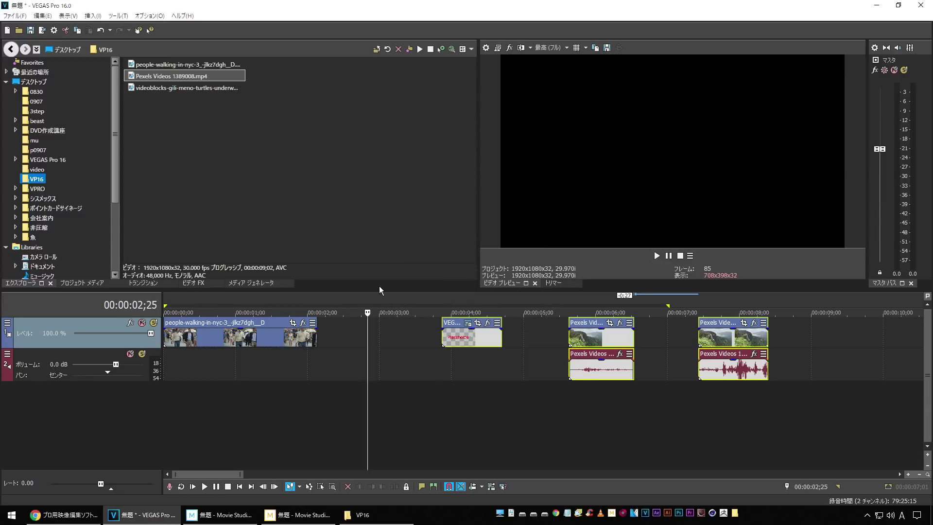
- Shift the selected events about 10 frames later as a group, and close all gaps between the timeline clips
drag(477, 340, 510, 338)
click(420, 338)
right_click(394, 335)
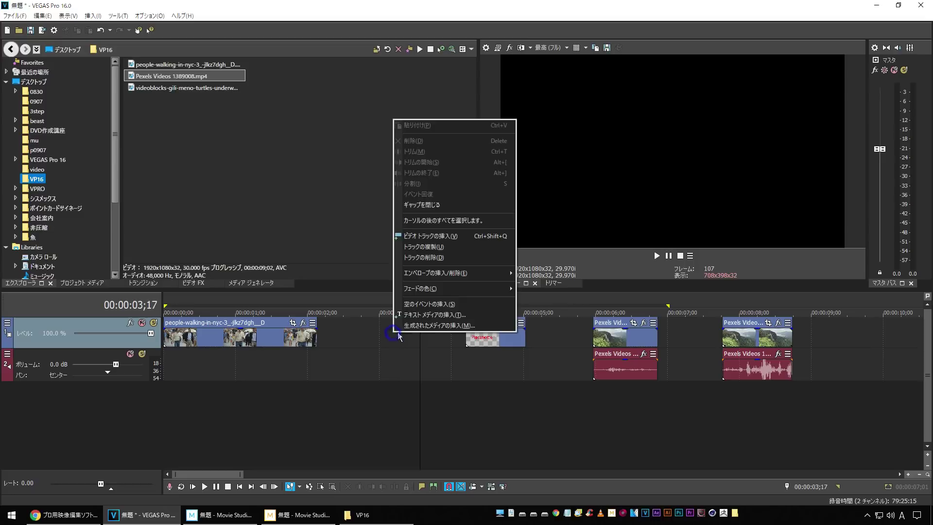
click(437, 204)
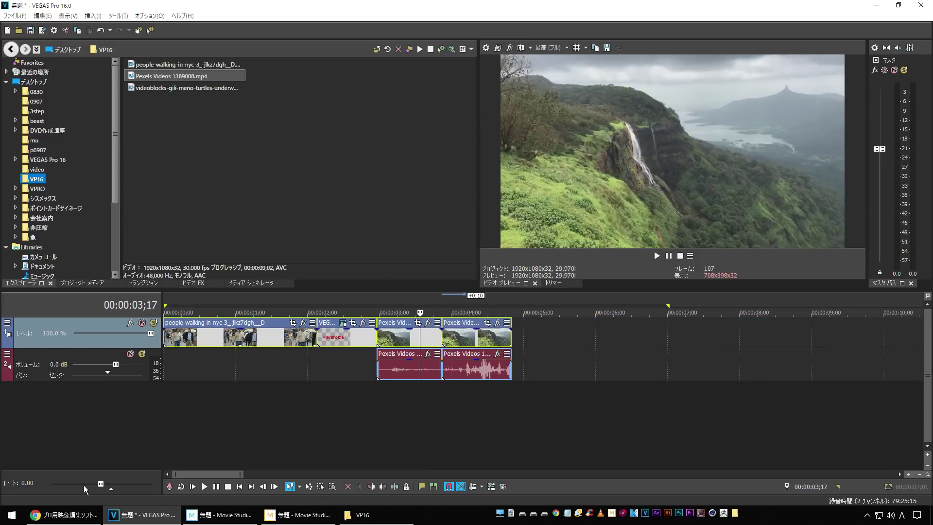
- Switch to the product page in Chrome and look over the interface, compatibility, supported-format and effects sections
click(48, 516)
scroll(230, 228, down, 4)
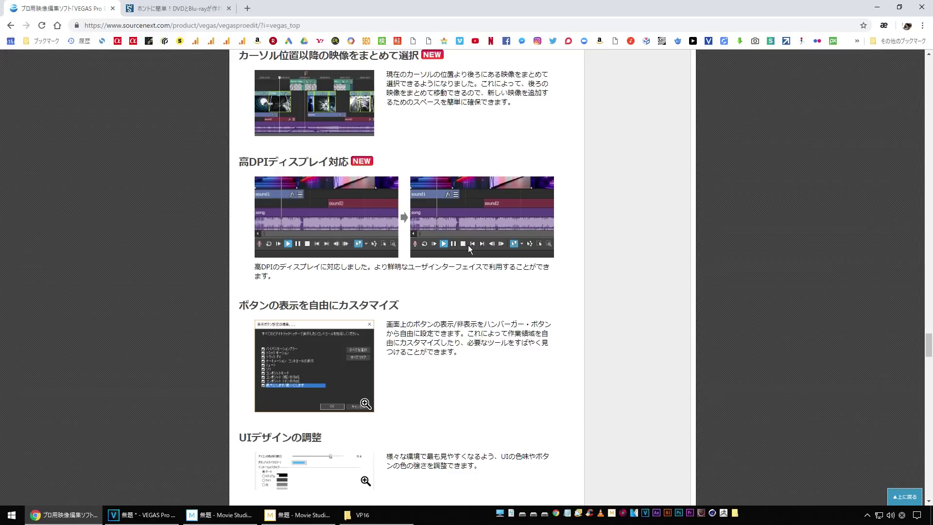
scroll(205, 222, down, 15)
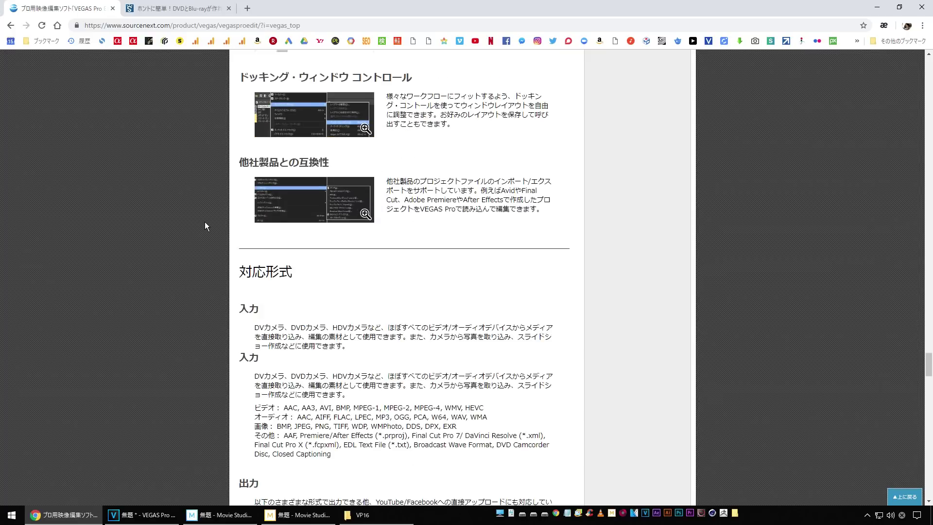
scroll(205, 226, up, 20)
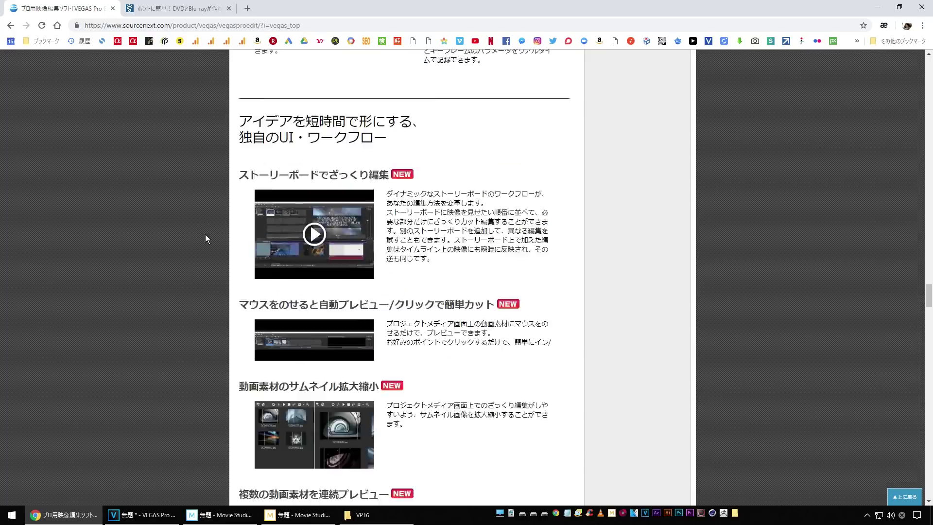
scroll(205, 242, up, 20)
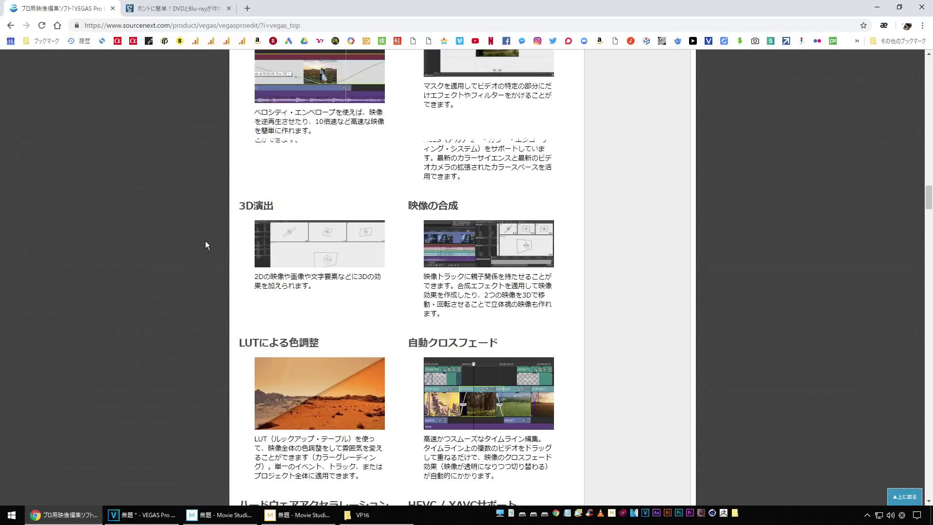